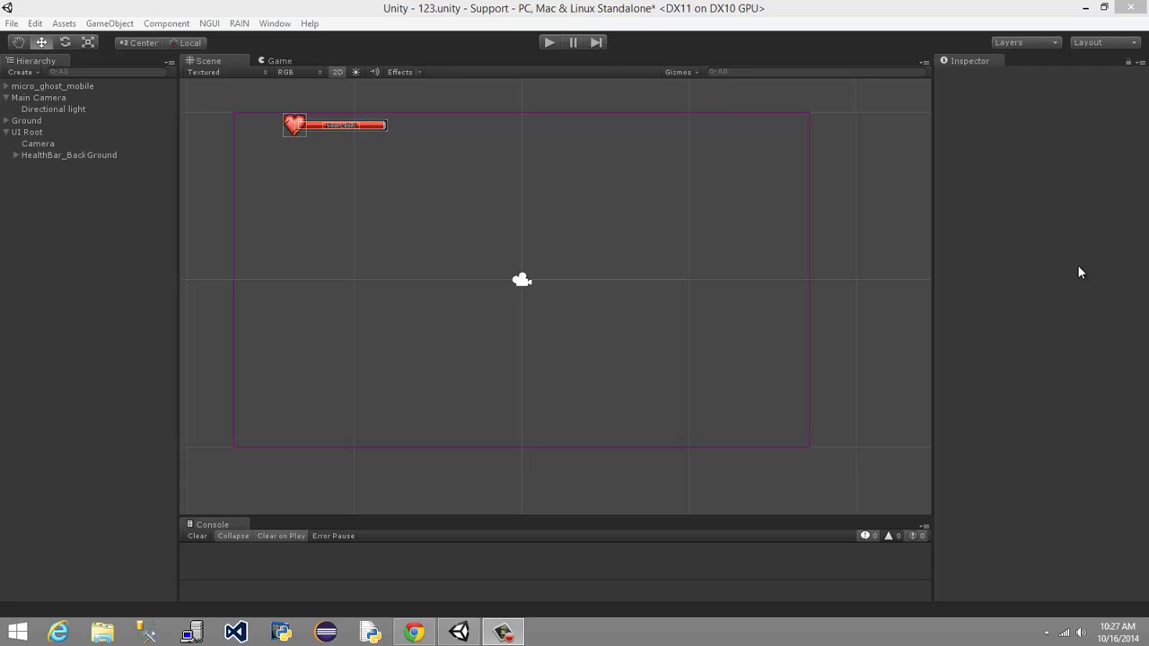
- Move HealthBar_BackGround into the upper-left corner of the UI frame, at about X -482, Y 330
left_click(279, 61)
left_click(206, 60)
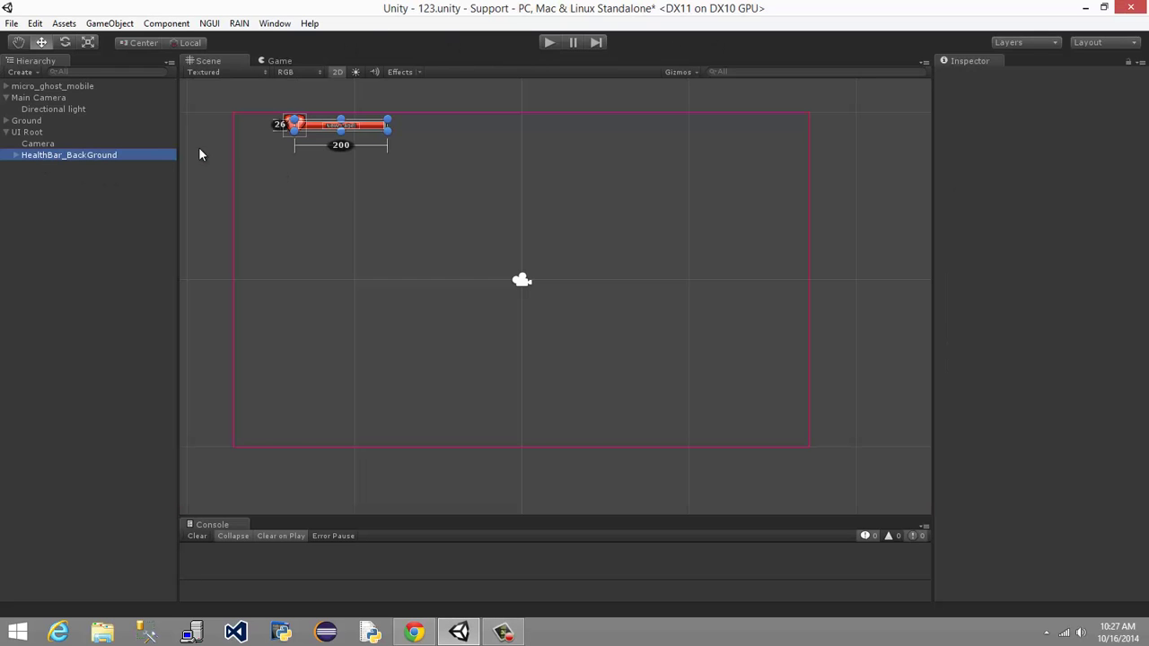
left_click(42, 155)
left_click_drag(337, 130, 288, 130)
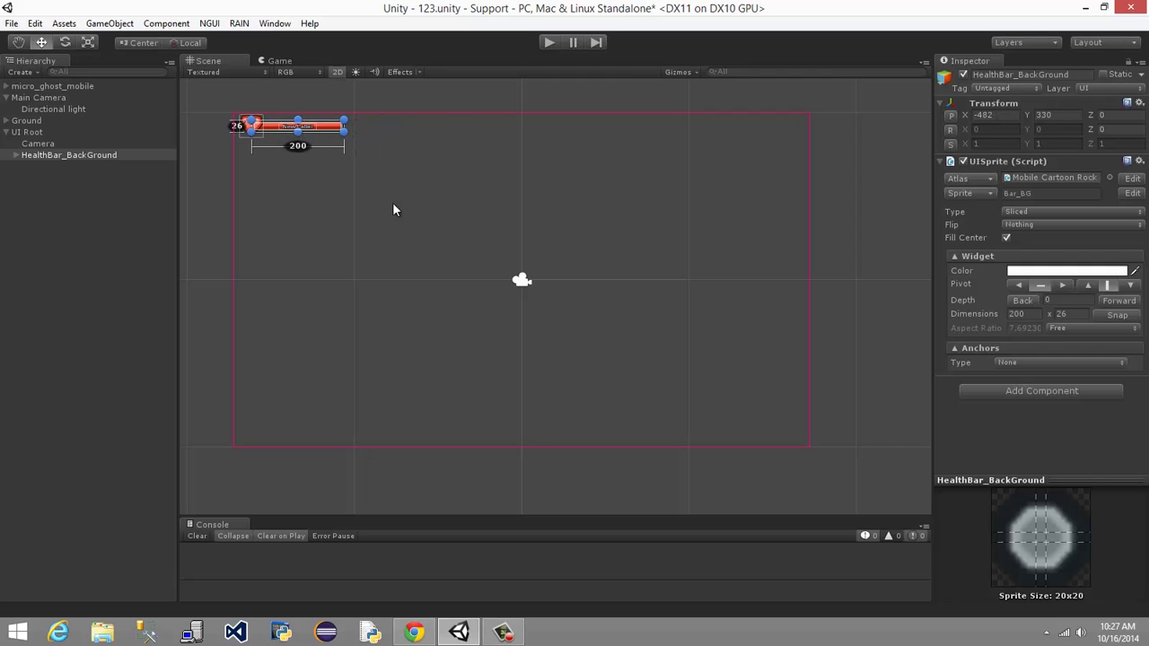
left_click(831, 237)
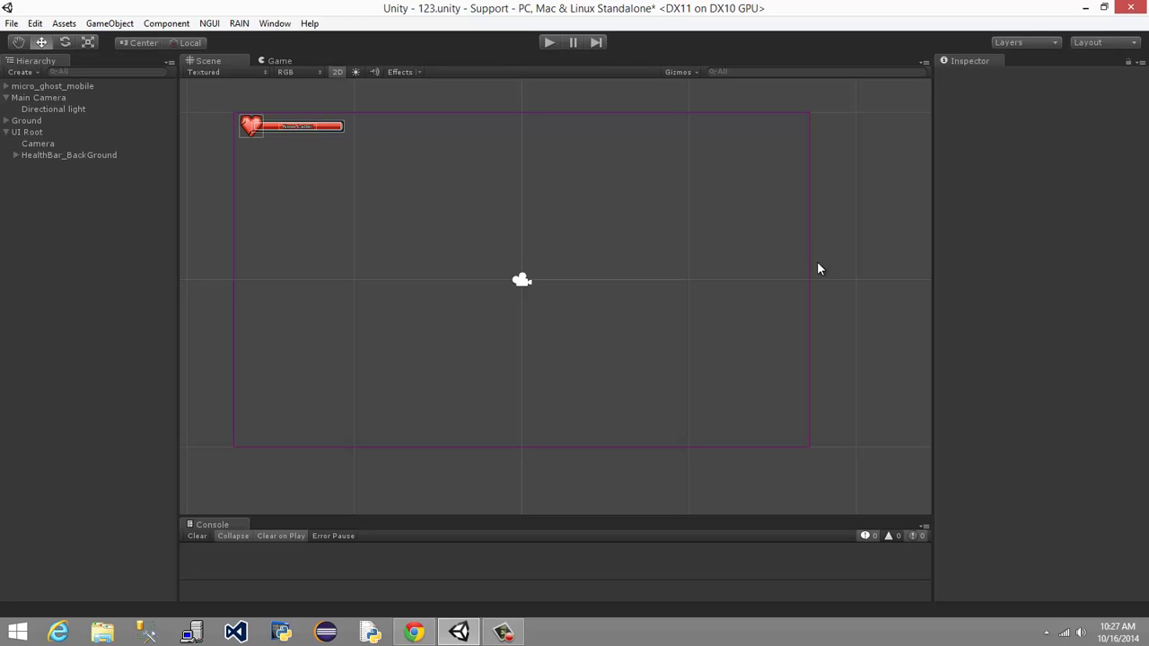
scroll(790, 270, "up", 2)
scroll(763, 276, "down", 1)
scroll(749, 267, "up", 1)
middle_click_drag(695, 244, 717, 274)
scroll(717, 275, "up", 1)
scroll(717, 272, "up", 1)
scroll(717, 272, "down", 1)
middle_click_drag(711, 293, 711, 285)
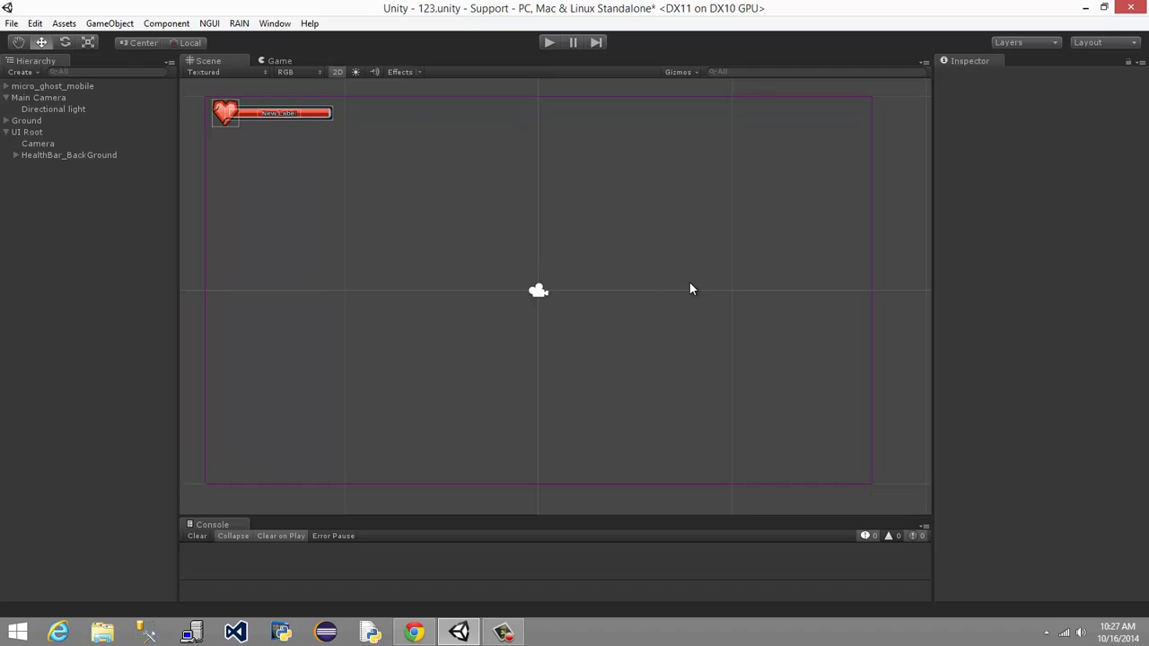
middle_click_drag(664, 285, 678, 282)
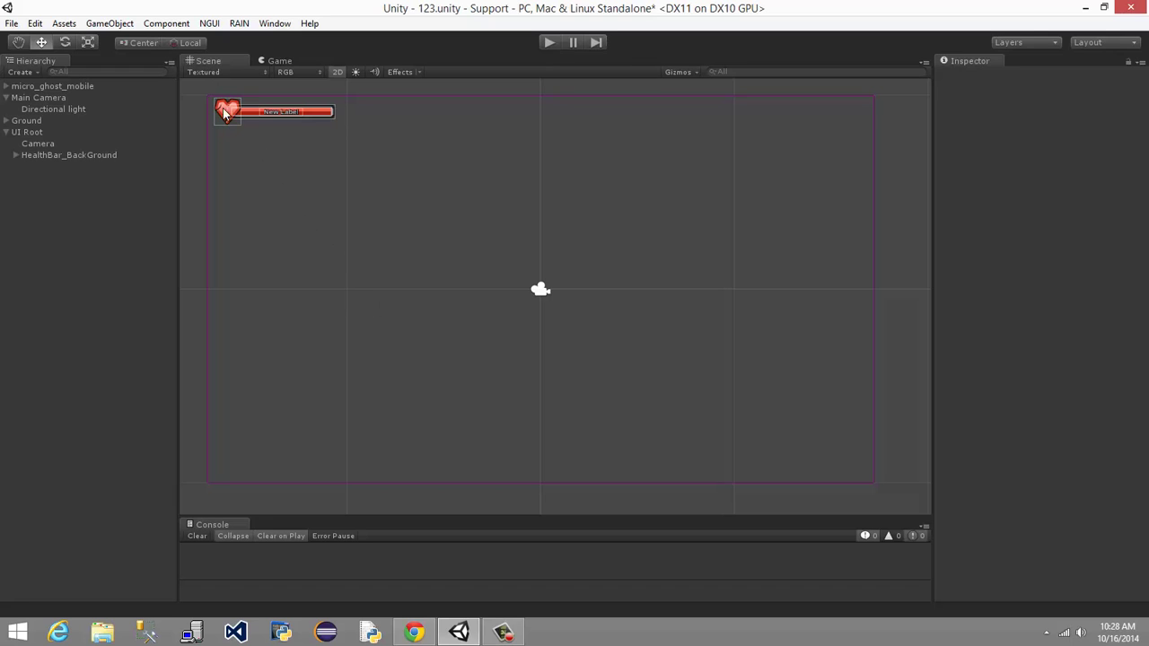
- Create a new NGUI sprite under UI Root
key("alt+shift+s")
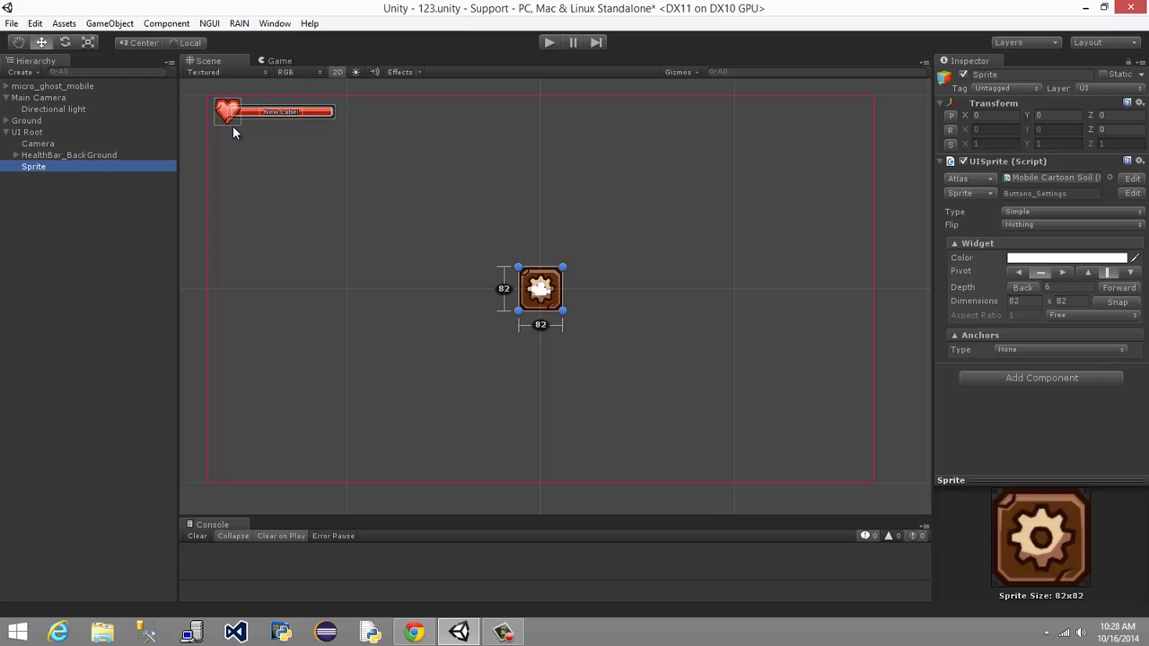
left_click(215, 26)
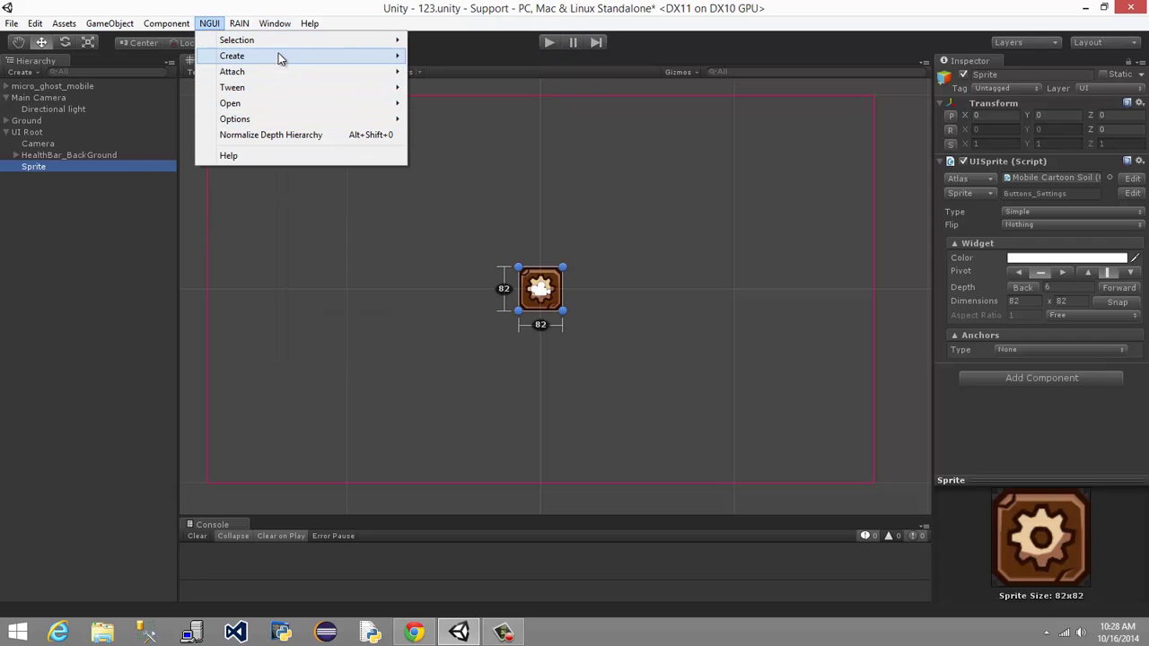
mouse_move(278, 56)
left_click(438, 71)
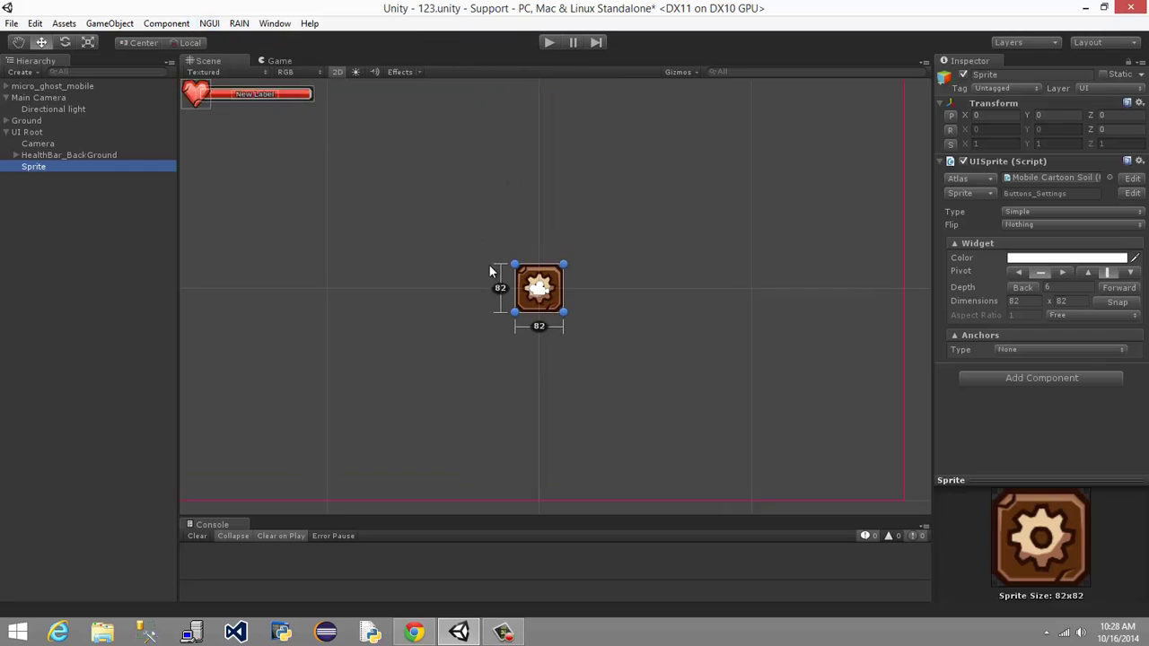
- Move the new sprite into the upper-right corner of the UI frame, at about X 560, Y 302
scroll(358, 248, "up", 4)
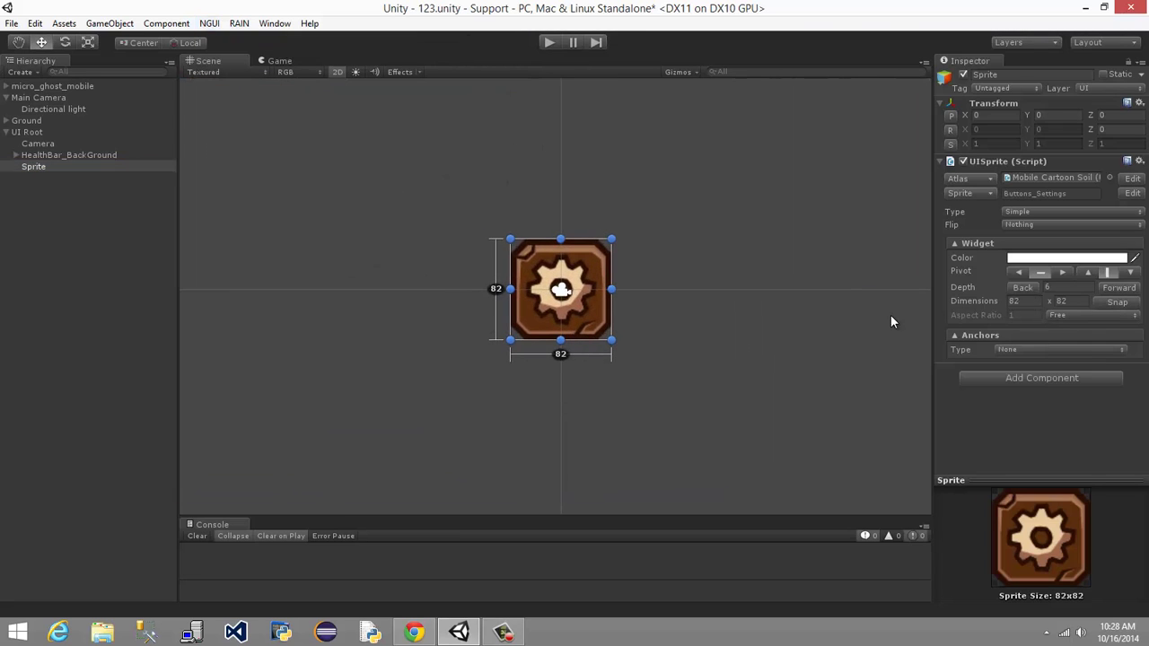
scroll(682, 298, "down", 4)
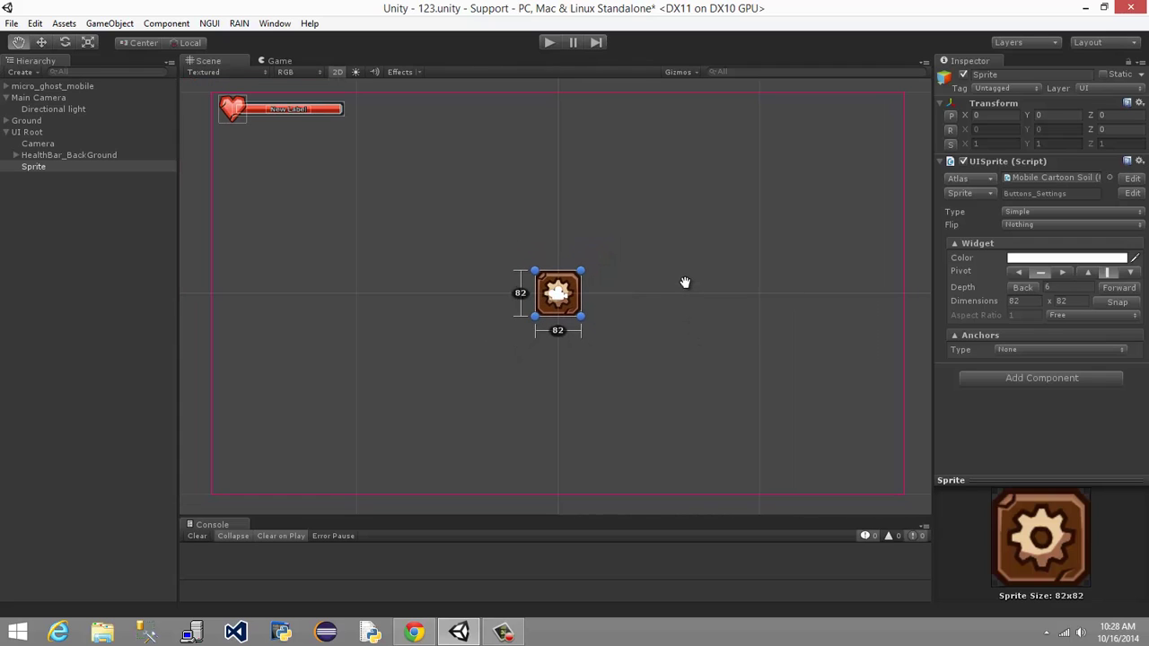
left_click_drag(685, 274, 639, 348)
key("w")
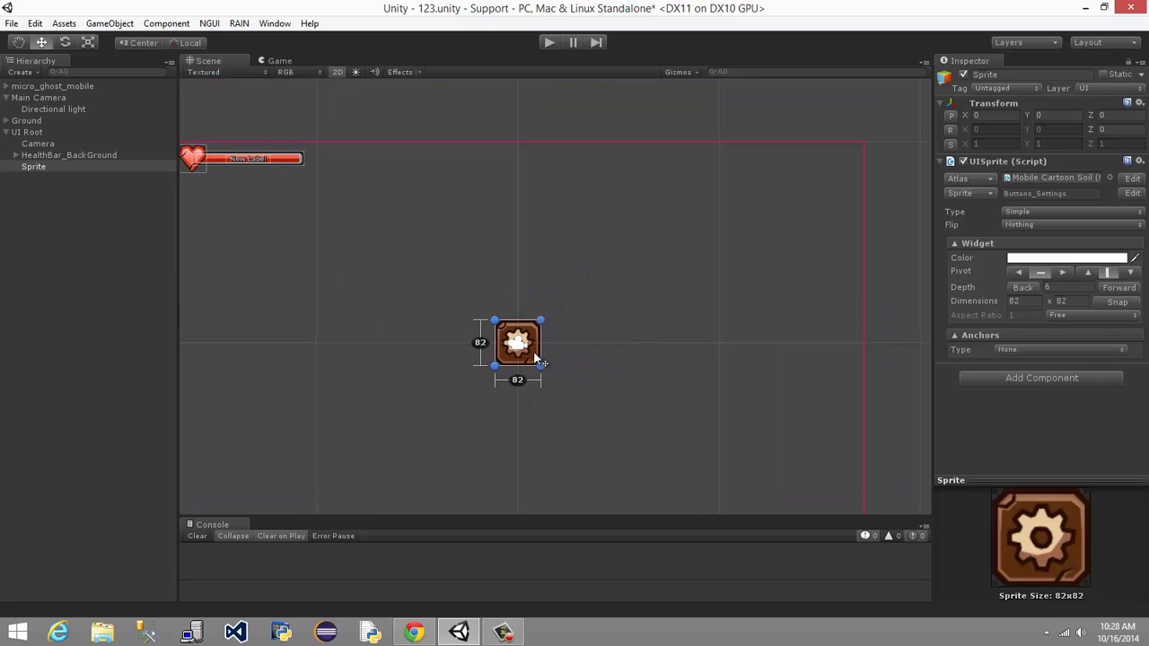
left_click_drag(538, 361, 849, 184)
scroll(726, 262, "up", 4)
middle_click_drag(754, 243, 457, 339)
scroll(461, 297, "up", 3)
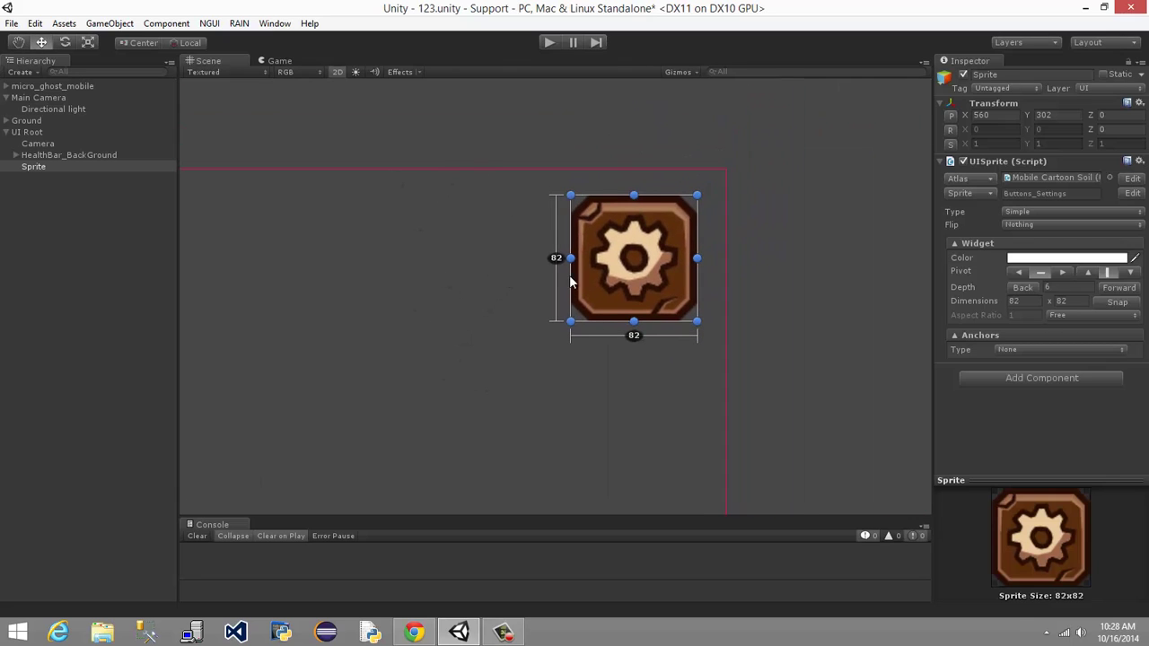
scroll(465, 184, "down", 2)
scroll(511, 224, "up", 3)
middle_click_drag(517, 238, 480, 264)
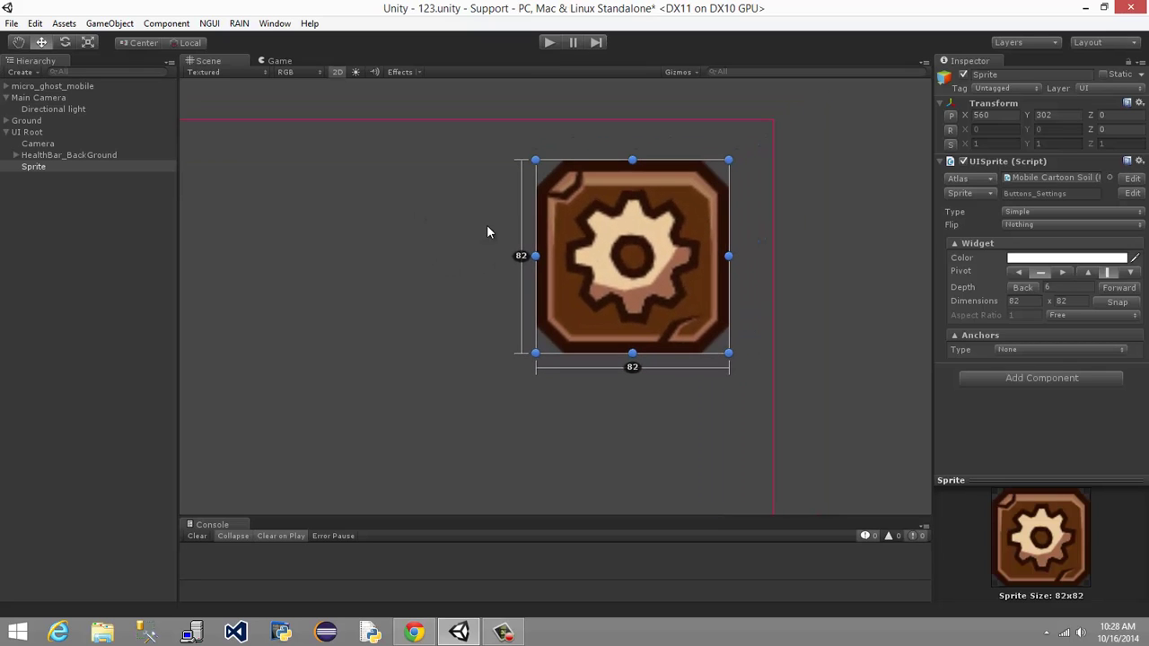
- Change the sprite's image to Buttons_MainMenu and set its type to Sliced
left_click(958, 193)
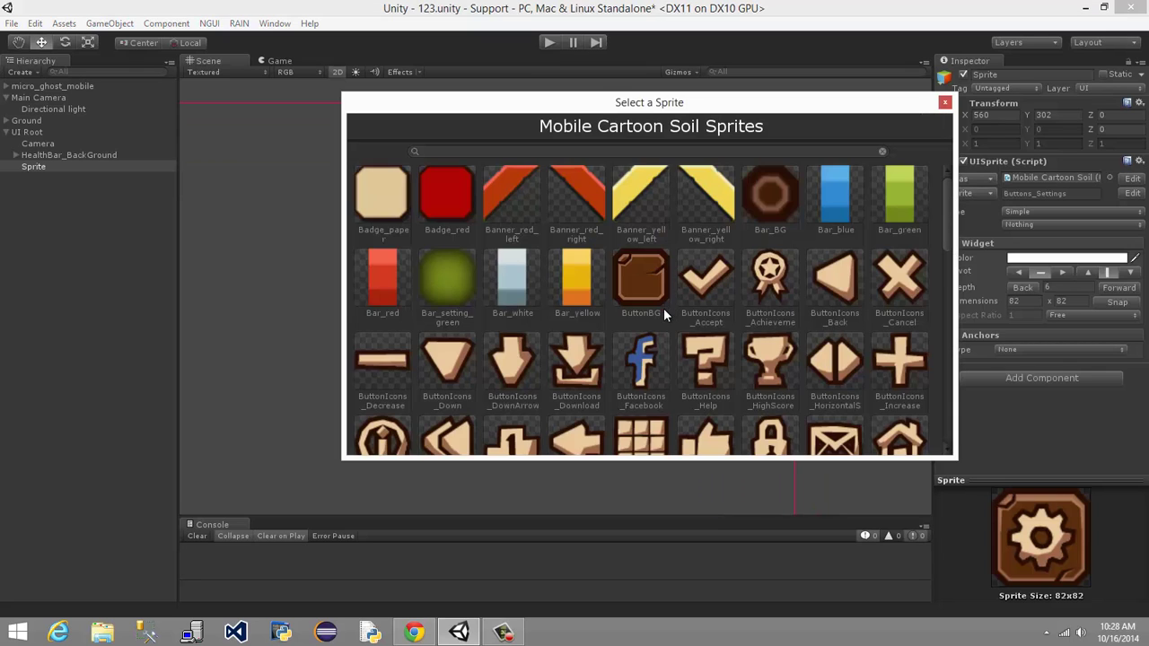
scroll(664, 308, "down", 10)
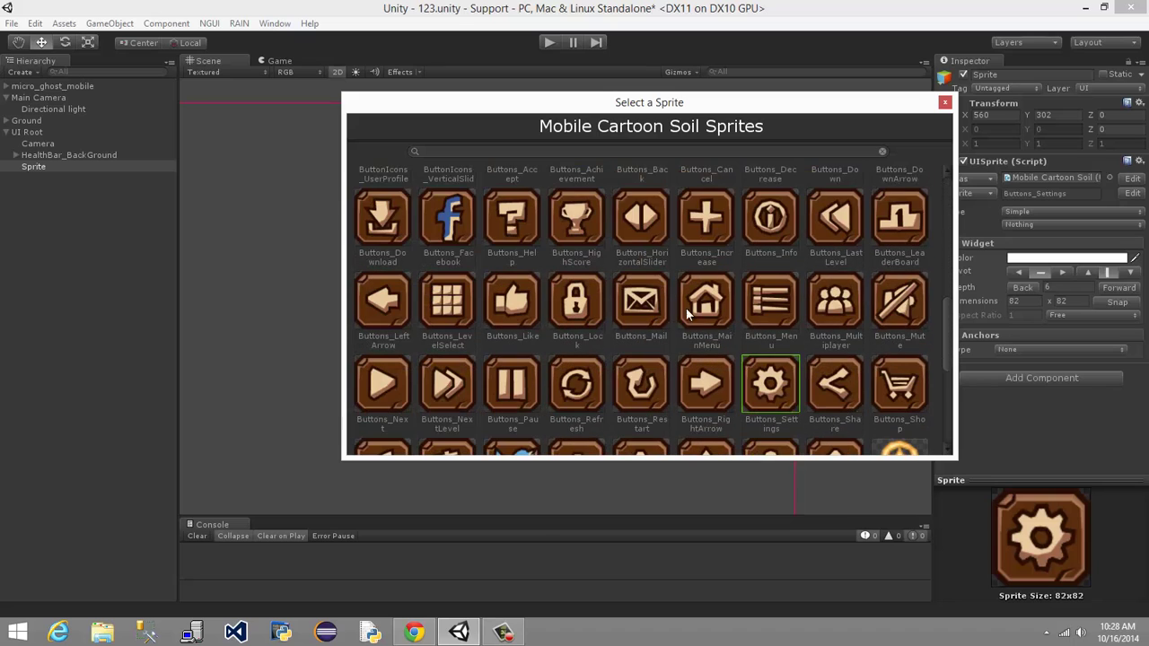
double_click(698, 310)
left_click(1042, 212)
left_click(1037, 243)
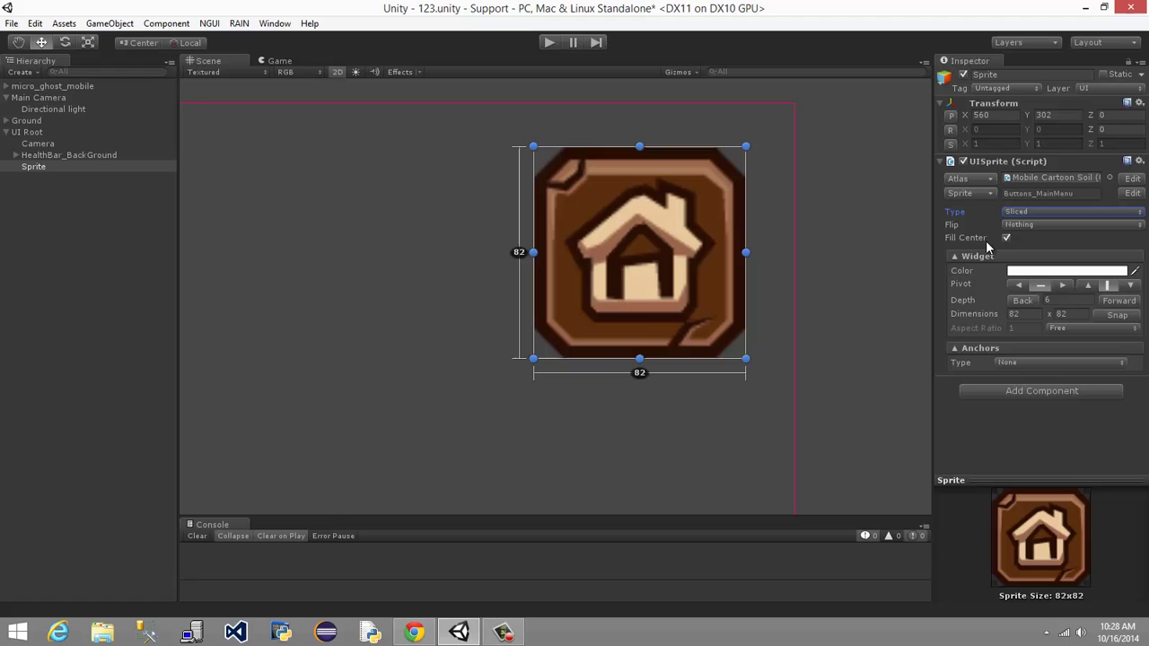
- Add a Box Collider to the home sprite and enable auto-adjust to match for it
left_click(985, 392)
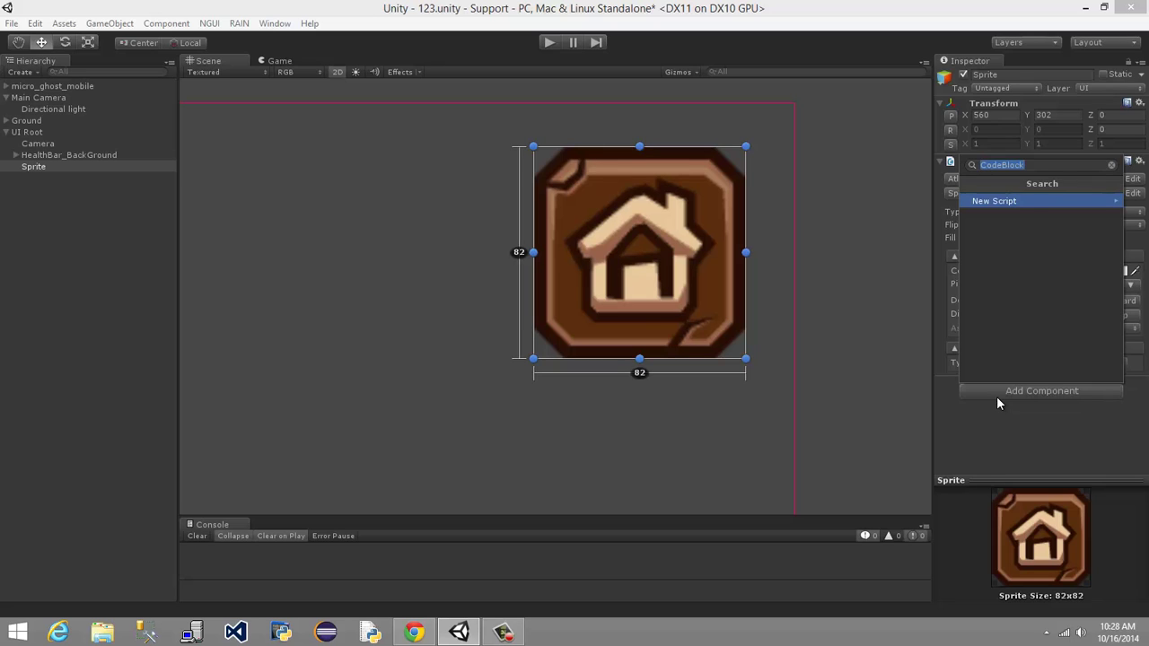
type("box collider")
key("Return")
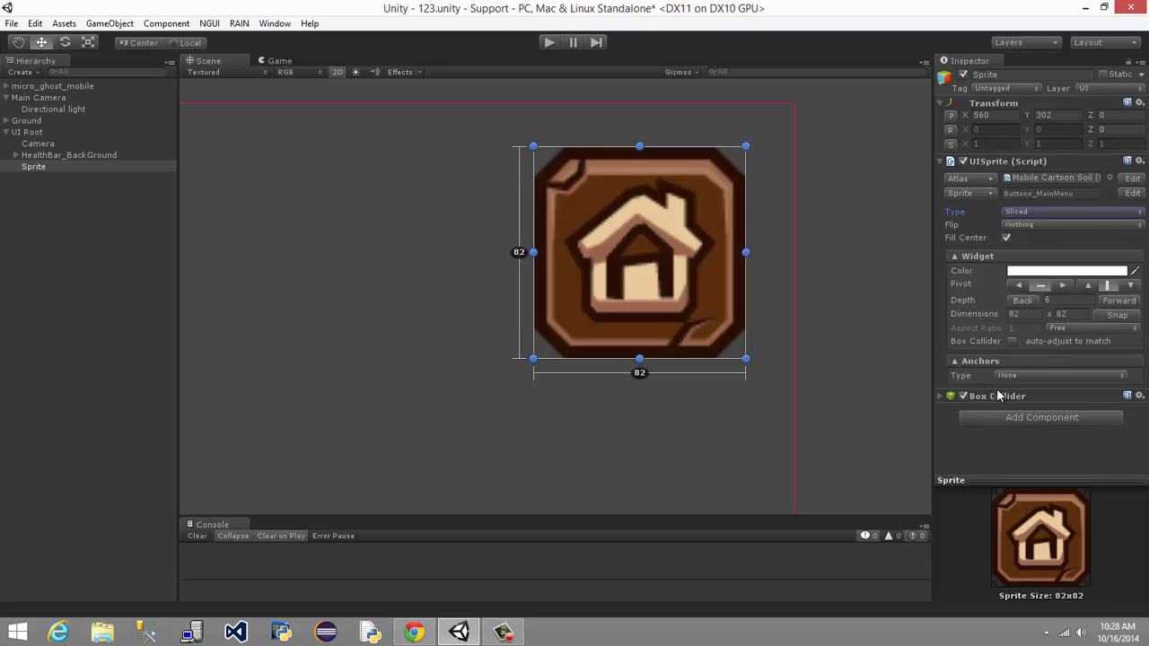
left_click(942, 396)
scroll(952, 395, "down", 2)
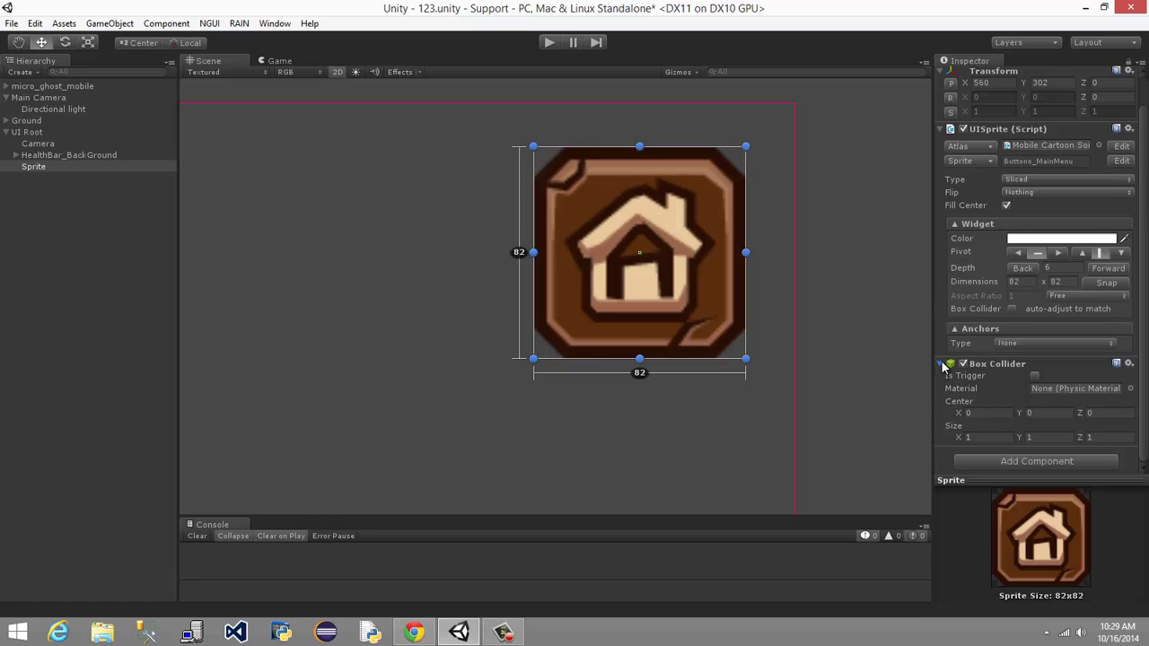
left_click(1010, 309)
left_click(939, 364)
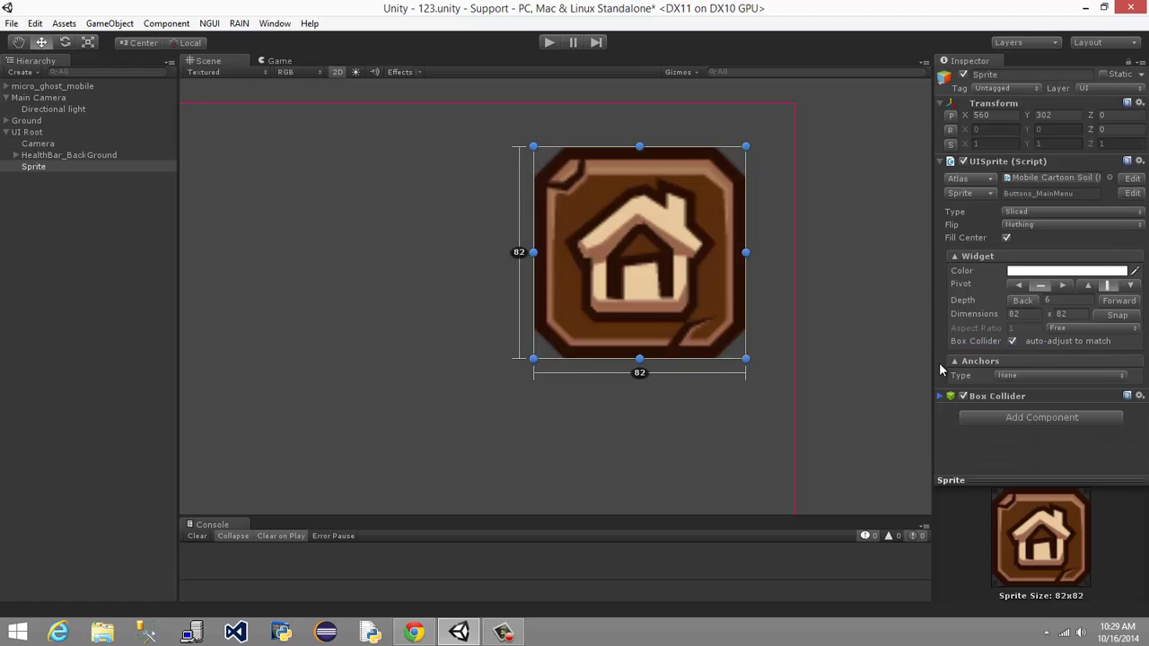
left_click(1001, 418)
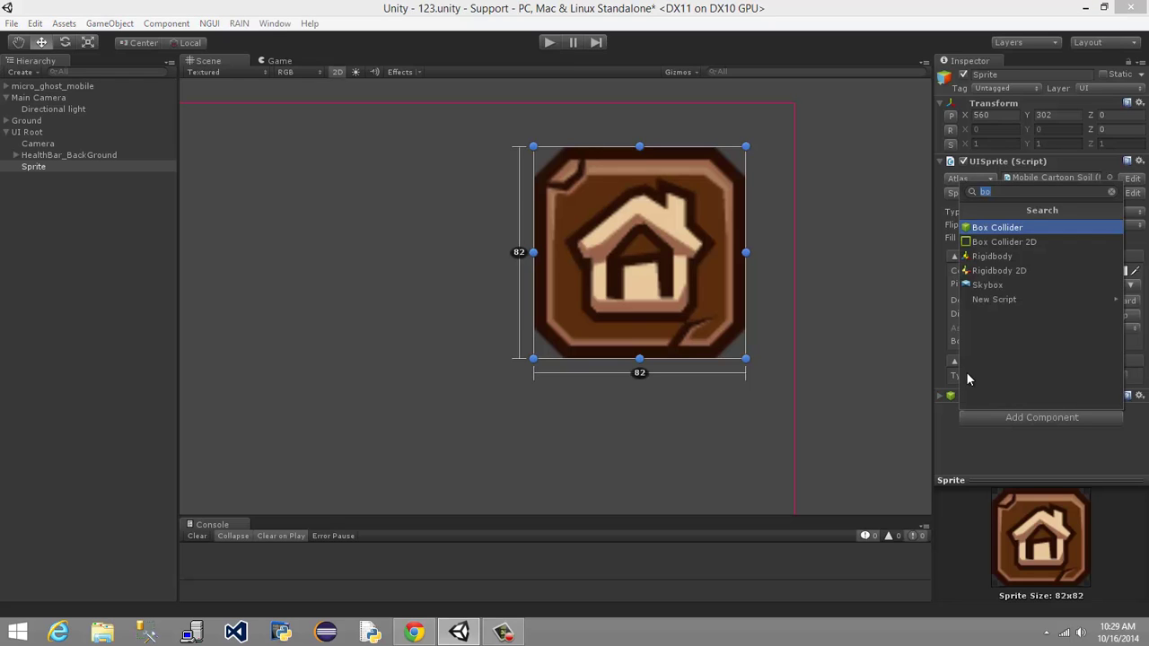
key("BackSpace")
left_click(1005, 446)
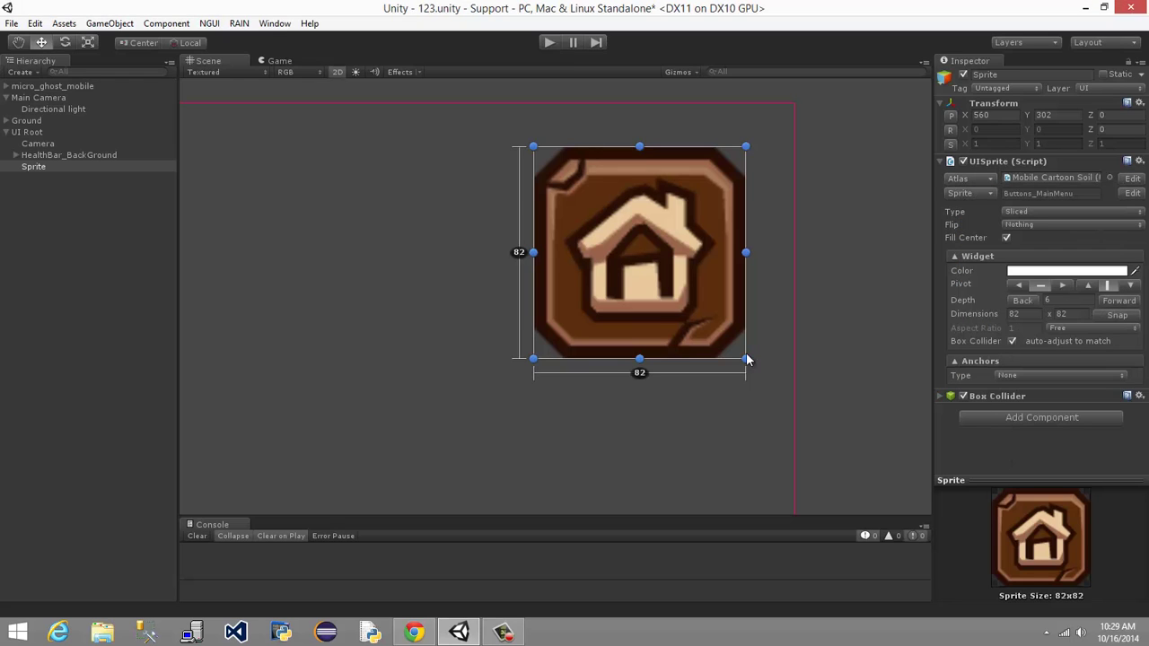
- Try a Box Collider X size of 50 with auto-adjust off, and turn auto-adjust to match back on
left_click(984, 397)
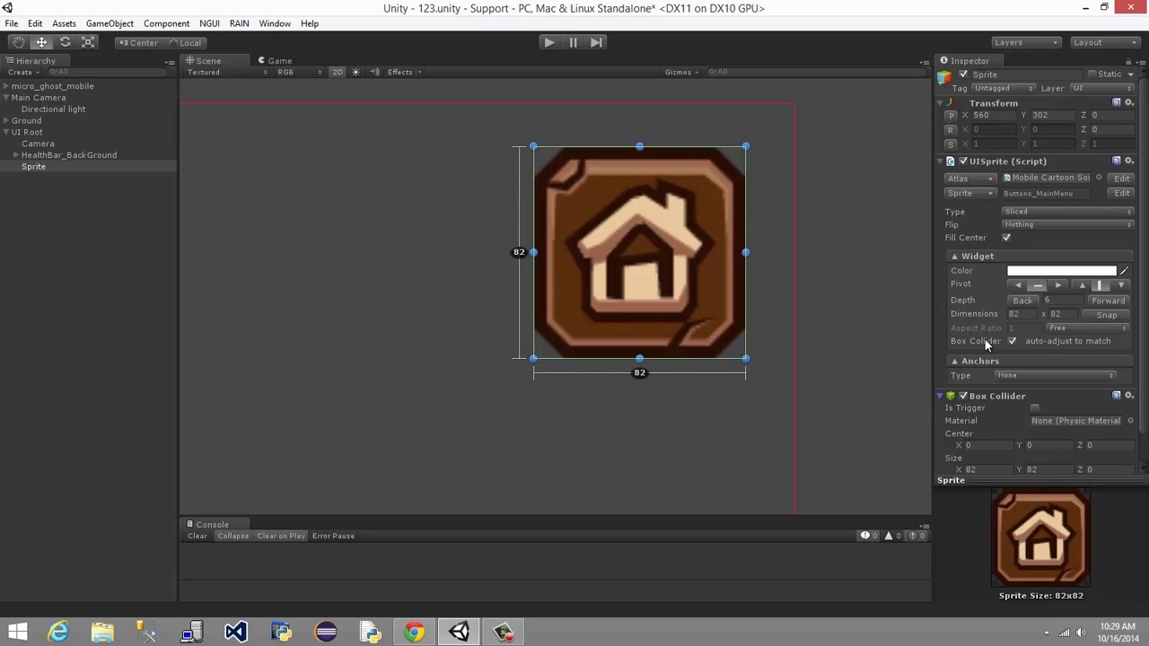
left_click(1014, 341)
left_click(1014, 341)
scroll(992, 371, "down", 1)
left_click(981, 437)
type("50")
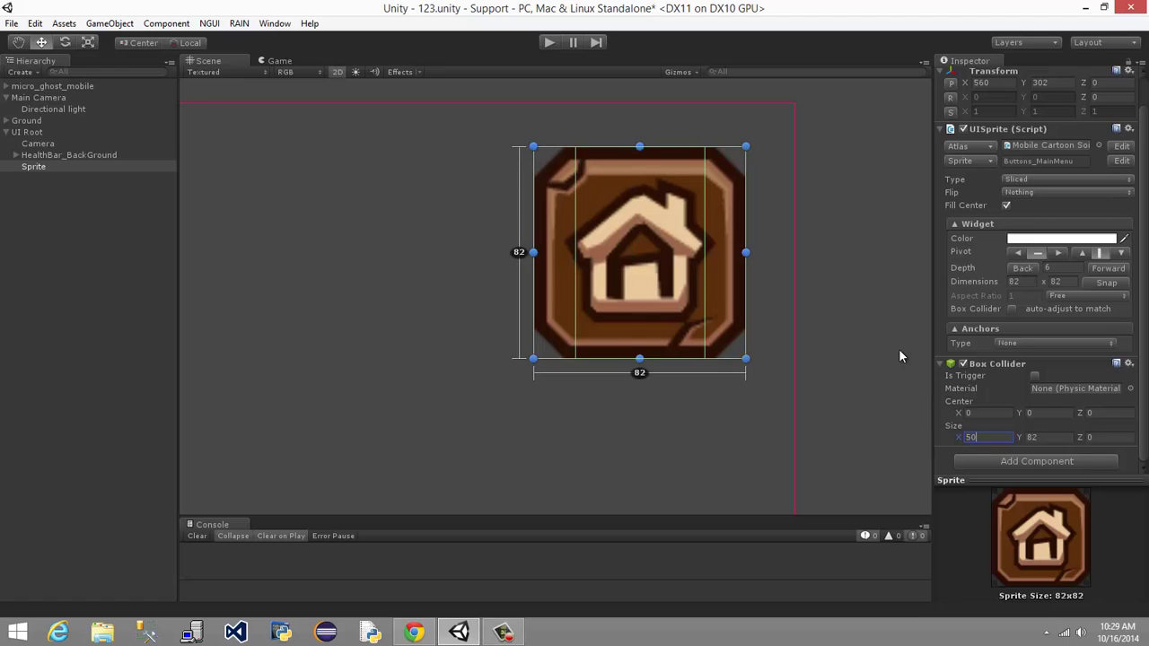
left_click(1012, 309)
left_click(945, 364)
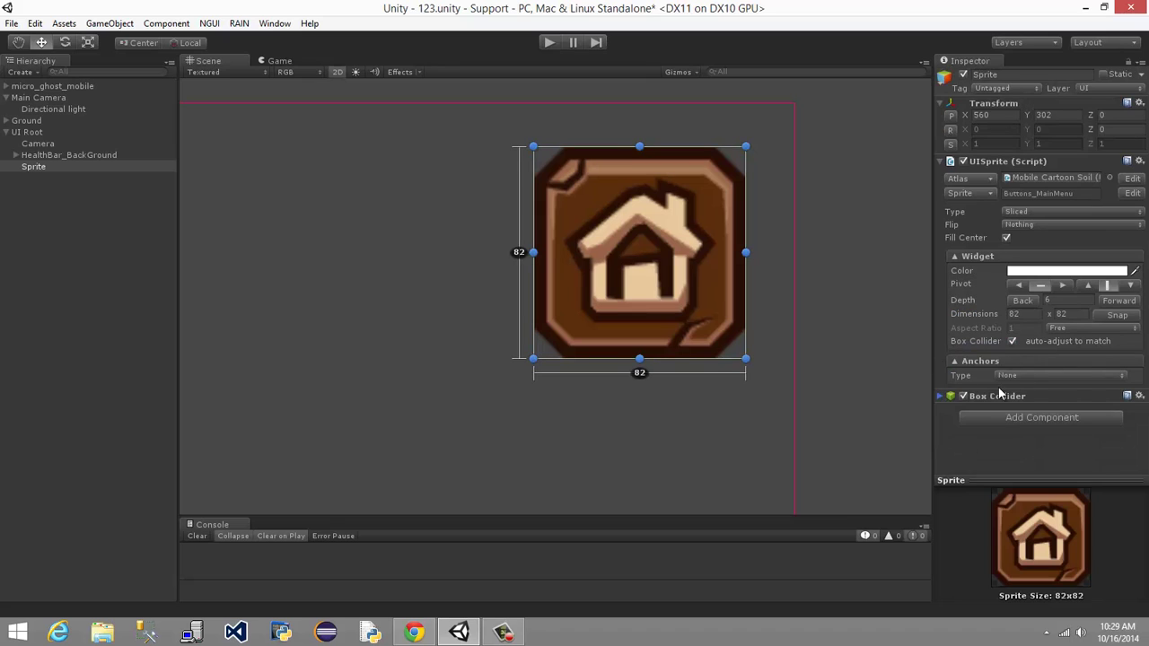
- Add the NGUI Button component to the home sprite and bring its settings into view
left_click(1020, 416)
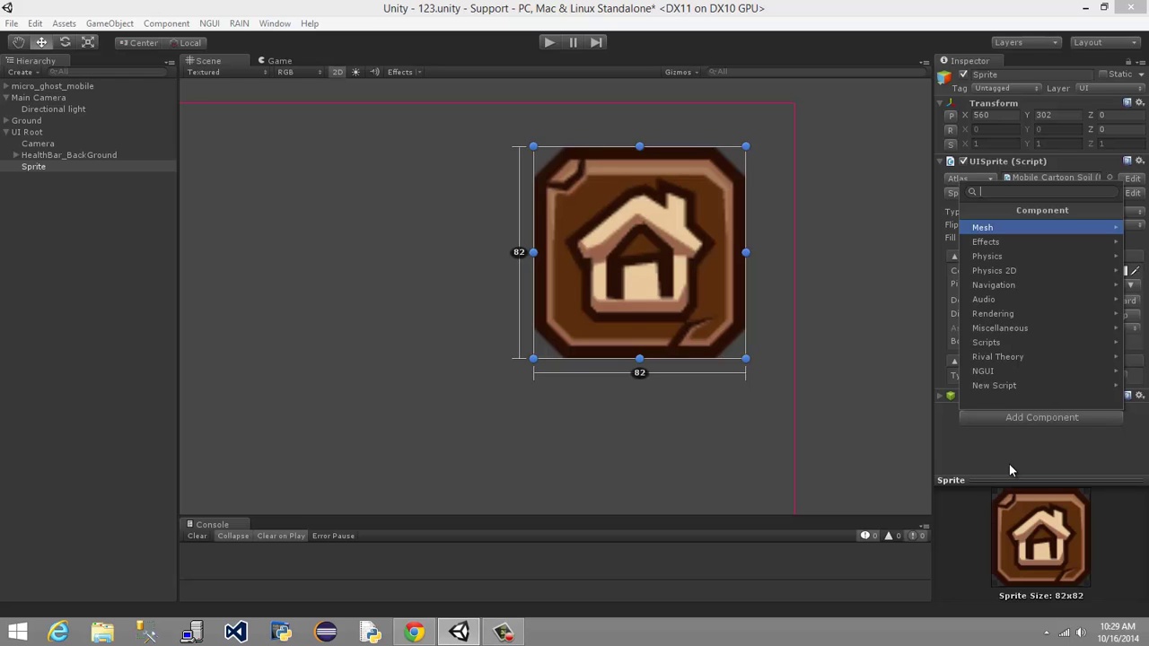
type("button")
key("Return")
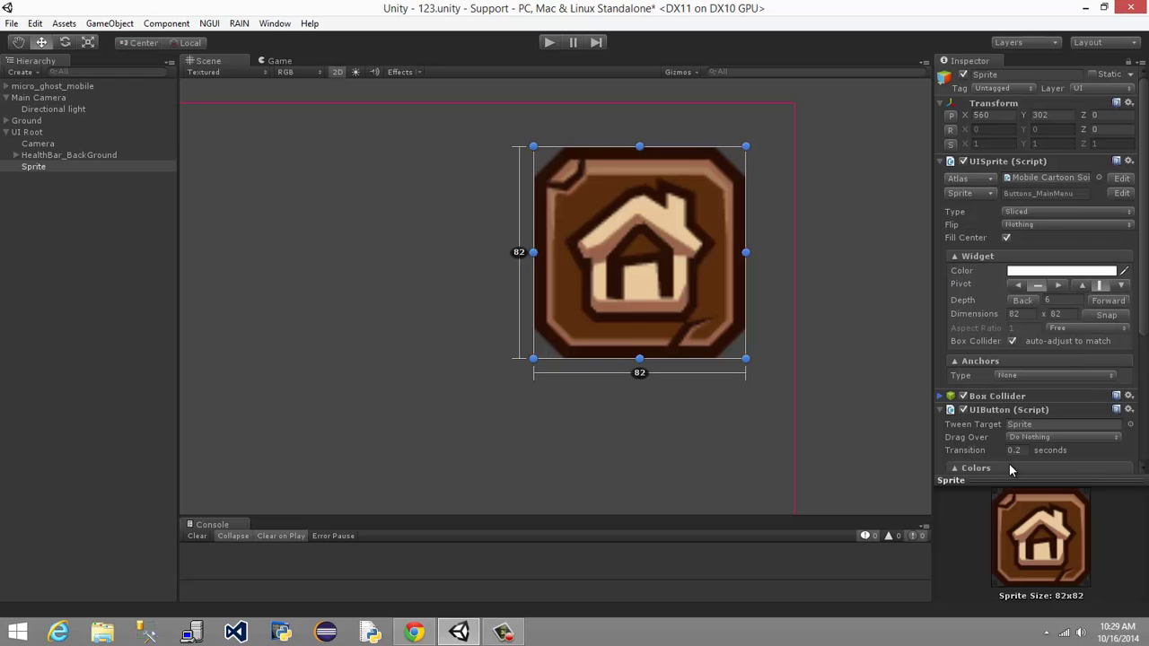
left_click(1009, 465)
scroll(1014, 386, "down", 5)
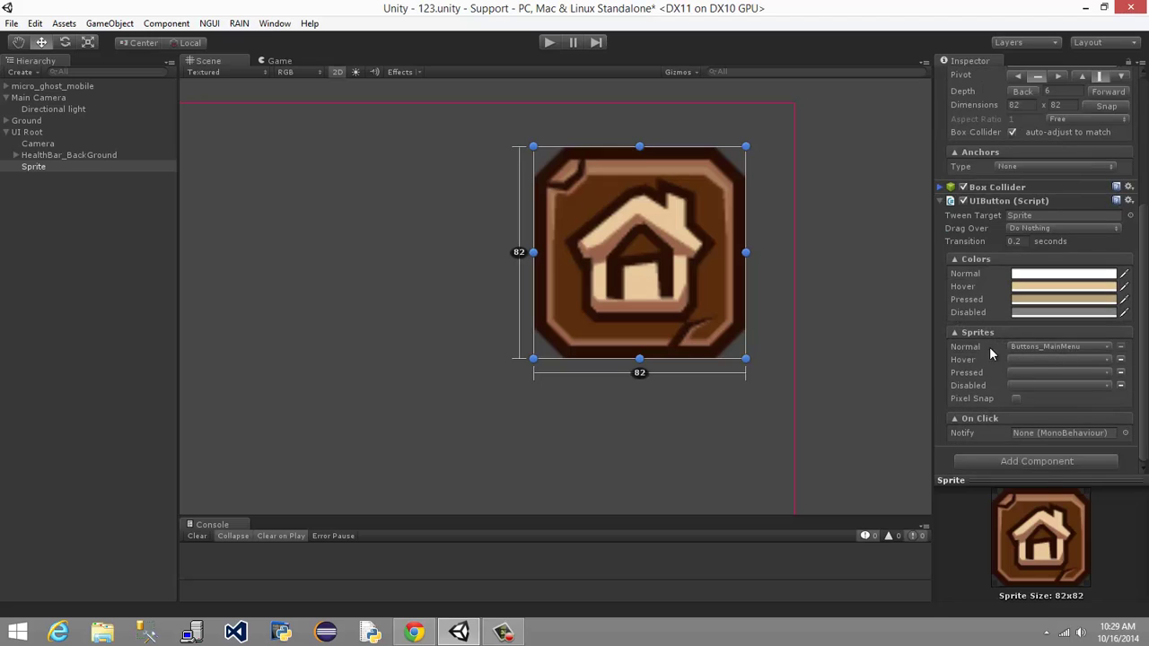
- Add a Play Sound component to the home sprite and assign Tap as its audio clip
left_click(994, 458)
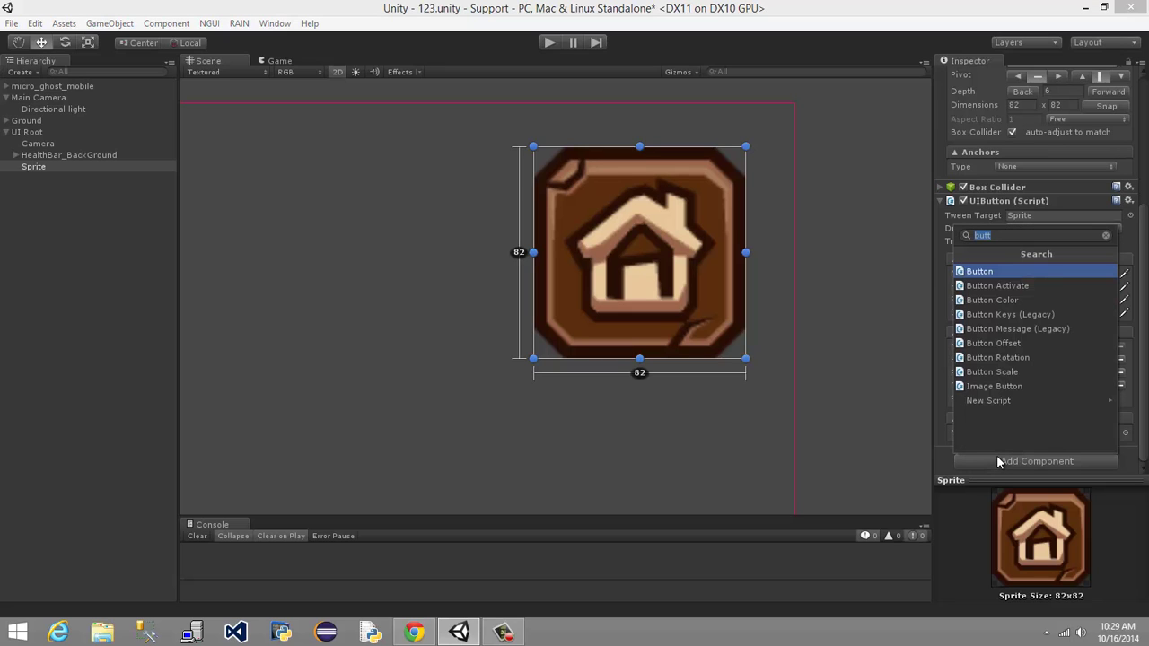
type("play")
key("Down")
key("Down")
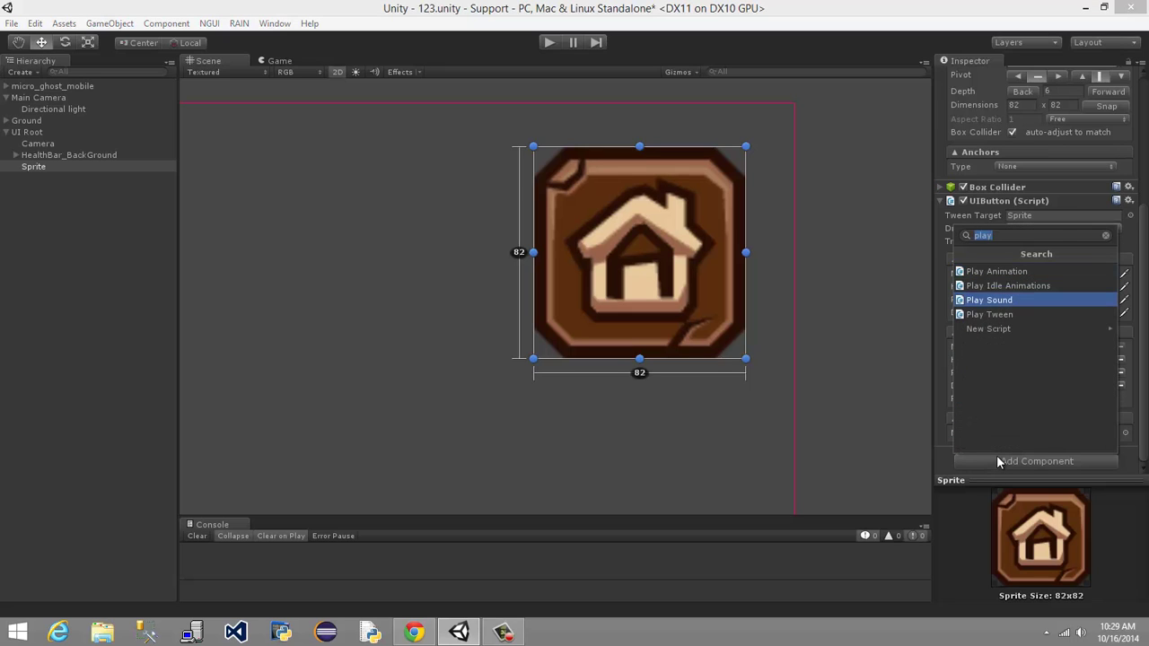
key("Return")
scroll(1003, 380, "down", 3)
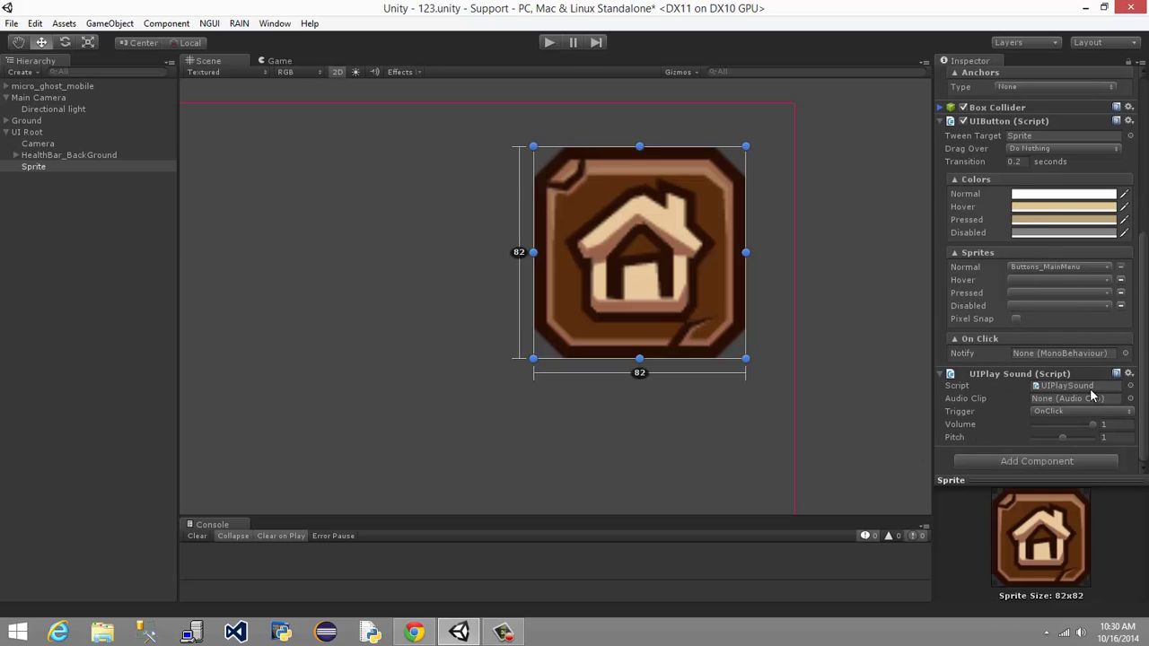
left_click(1130, 399)
double_click(661, 217)
- Run the scene, test the home button in the game view, and stop play mode
left_click(548, 42)
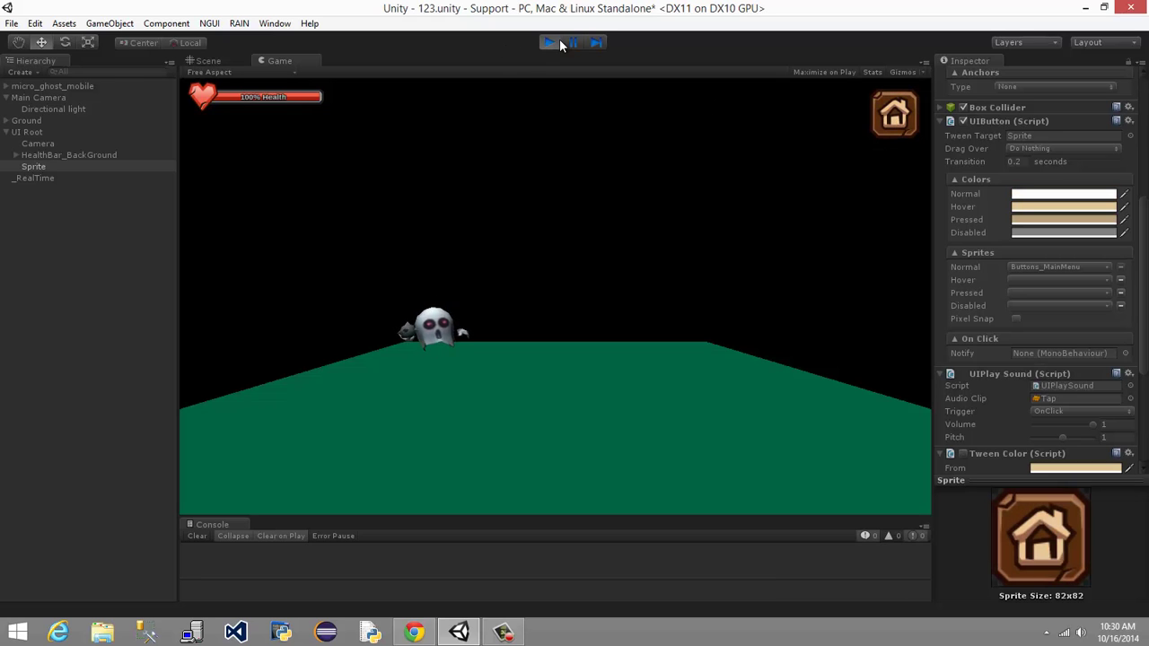
left_click(903, 130)
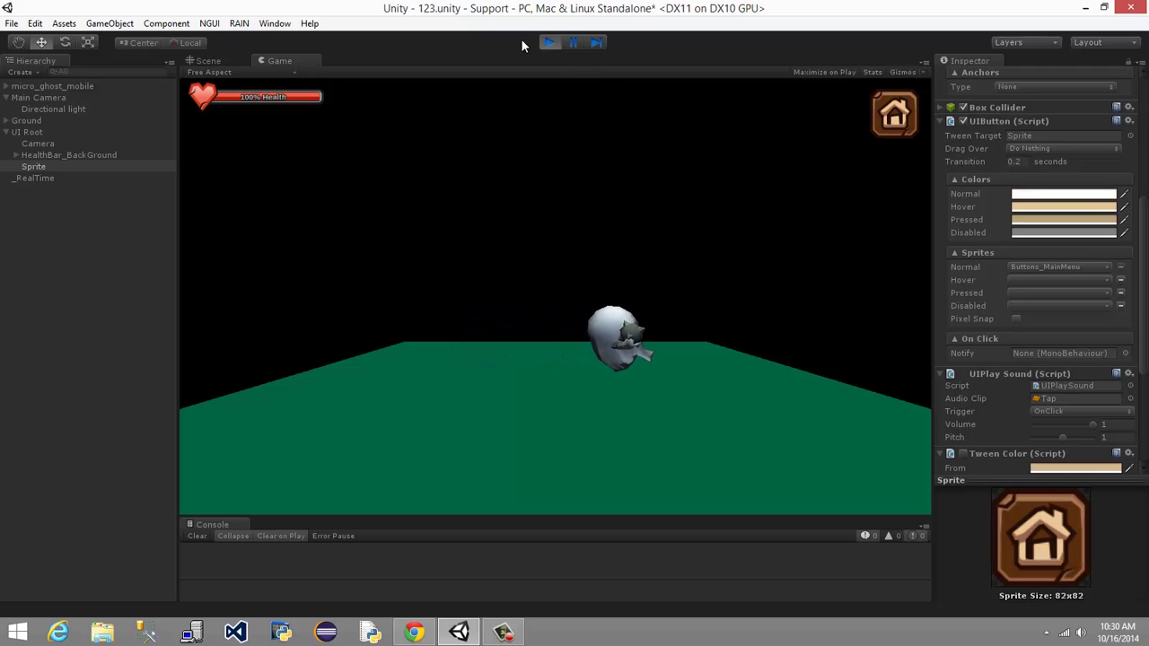
left_click(547, 41)
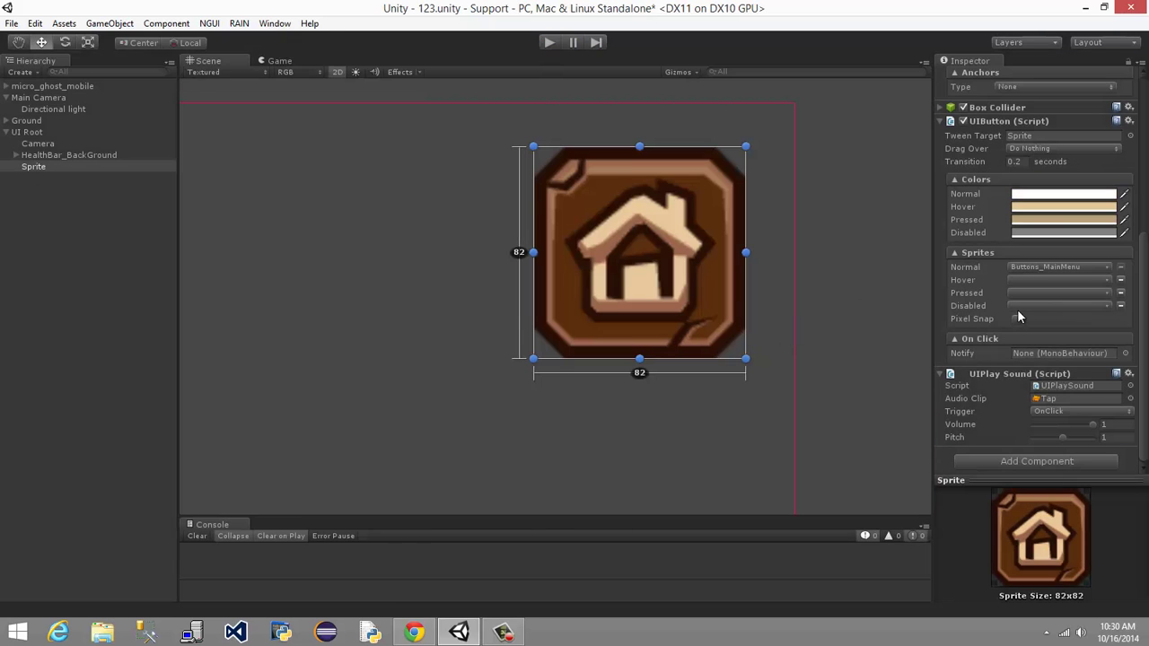
scroll(1022, 309, "up", 5)
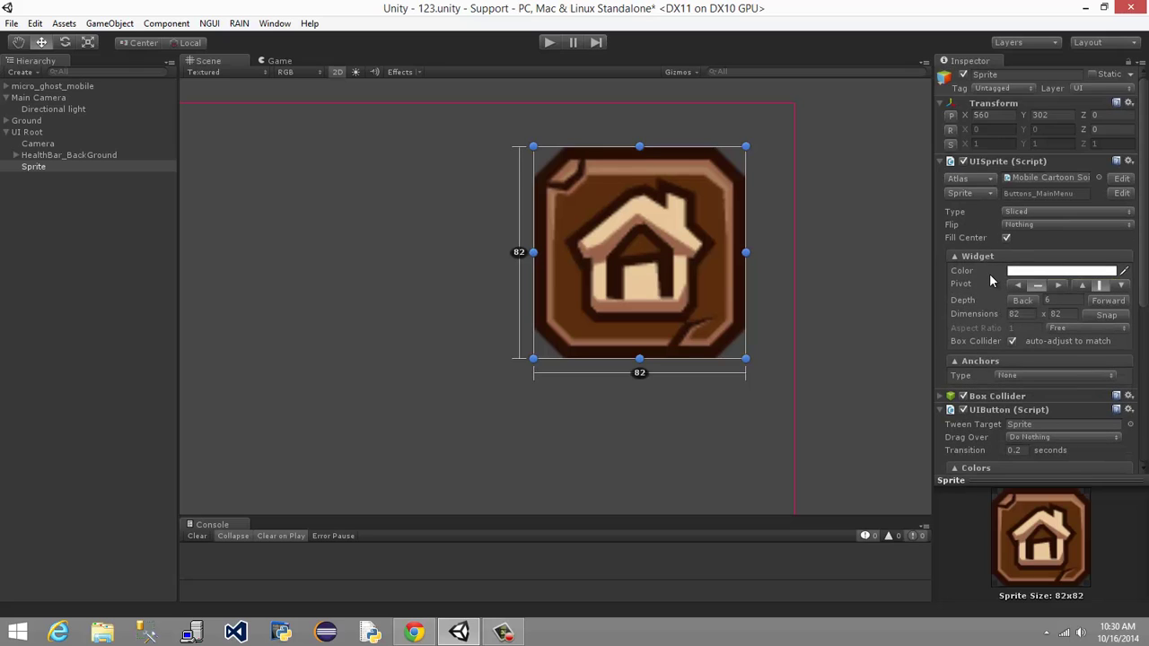
scroll(989, 273, "down", 5)
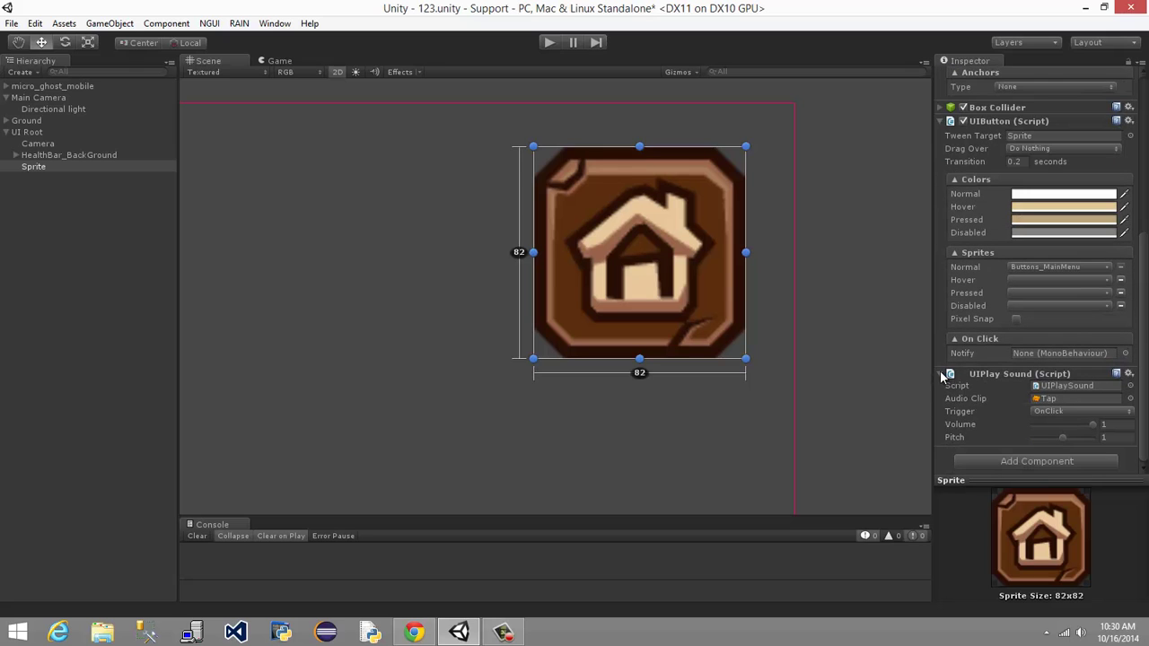
scroll(951, 345, "up", 5)
scroll(962, 346, "down", 3)
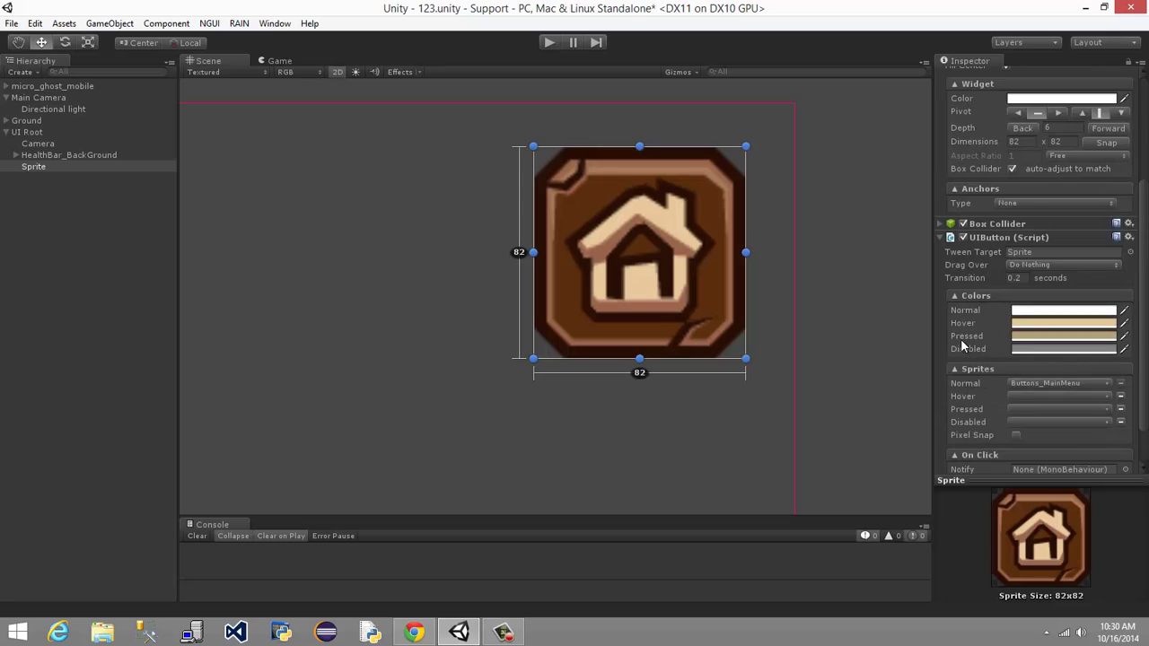
scroll(963, 345, "down", 2)
left_click(90, 218)
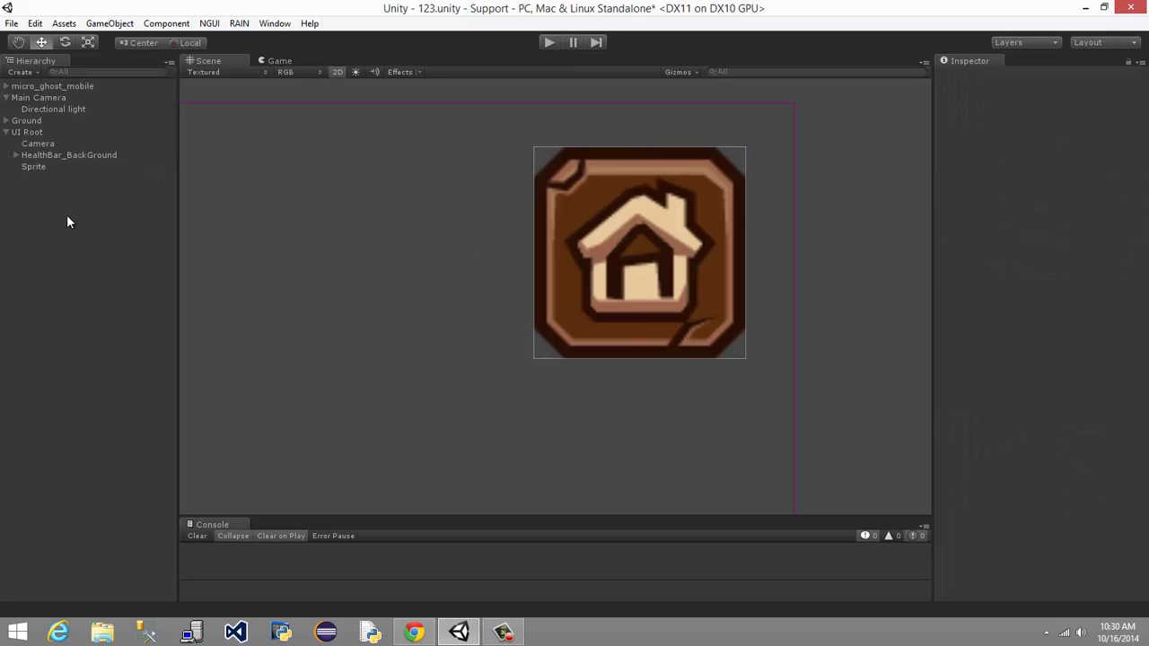
- Rename the home sprite under UI Root to HomeButton
left_click(44, 166)
left_click(1022, 80)
left_click(1022, 75)
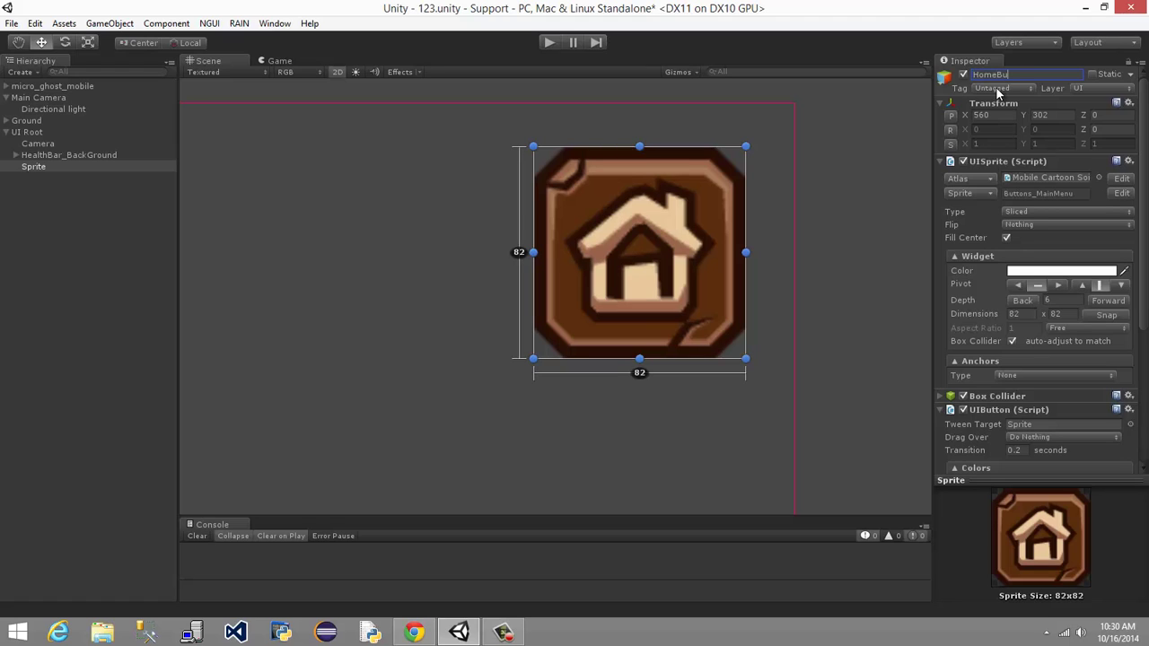
type("HomeButton")
key("Return")
left_click(76, 207)
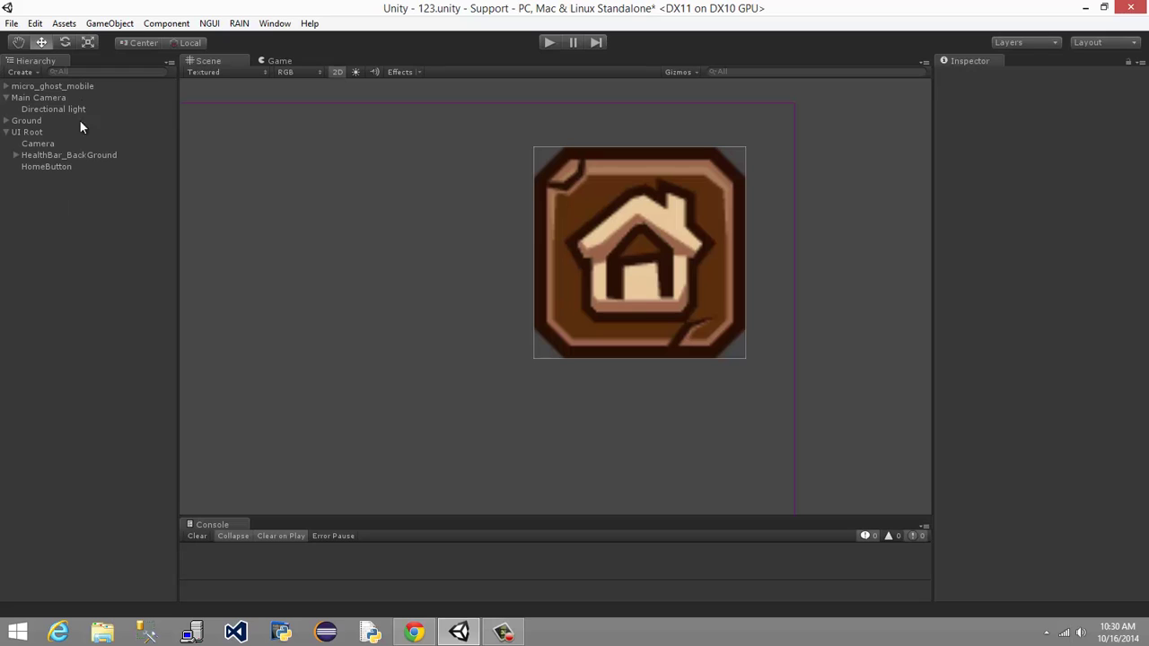
- Create an empty game object at position 0, 0, 0 and name it CodeBlock
left_click(111, 25)
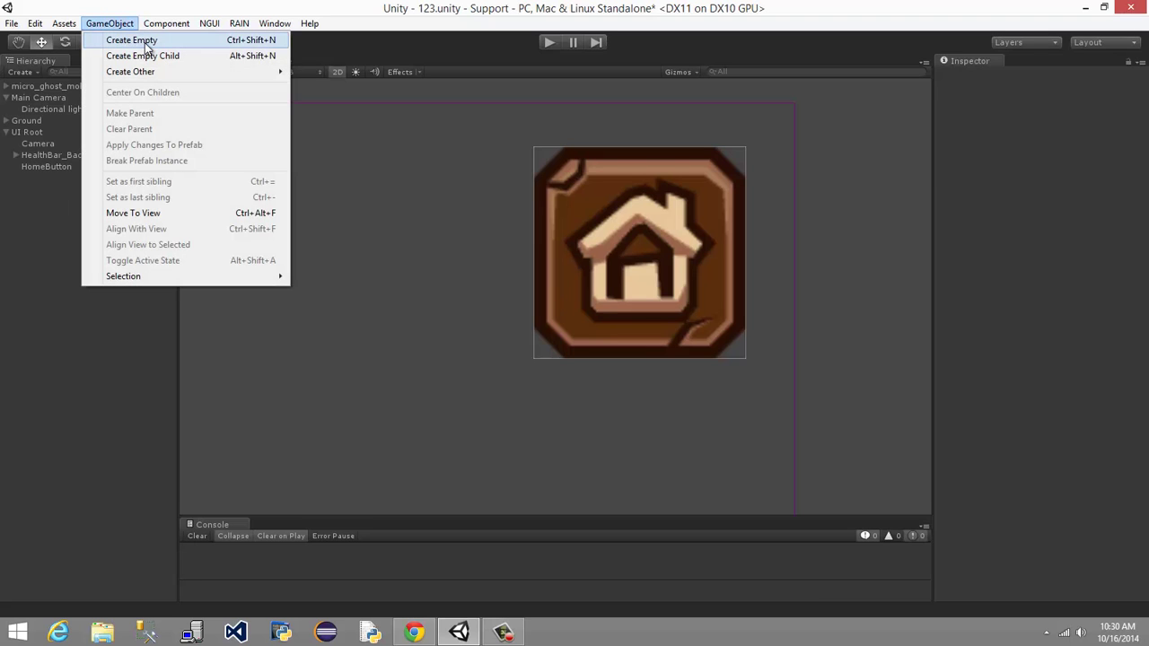
left_click(146, 45)
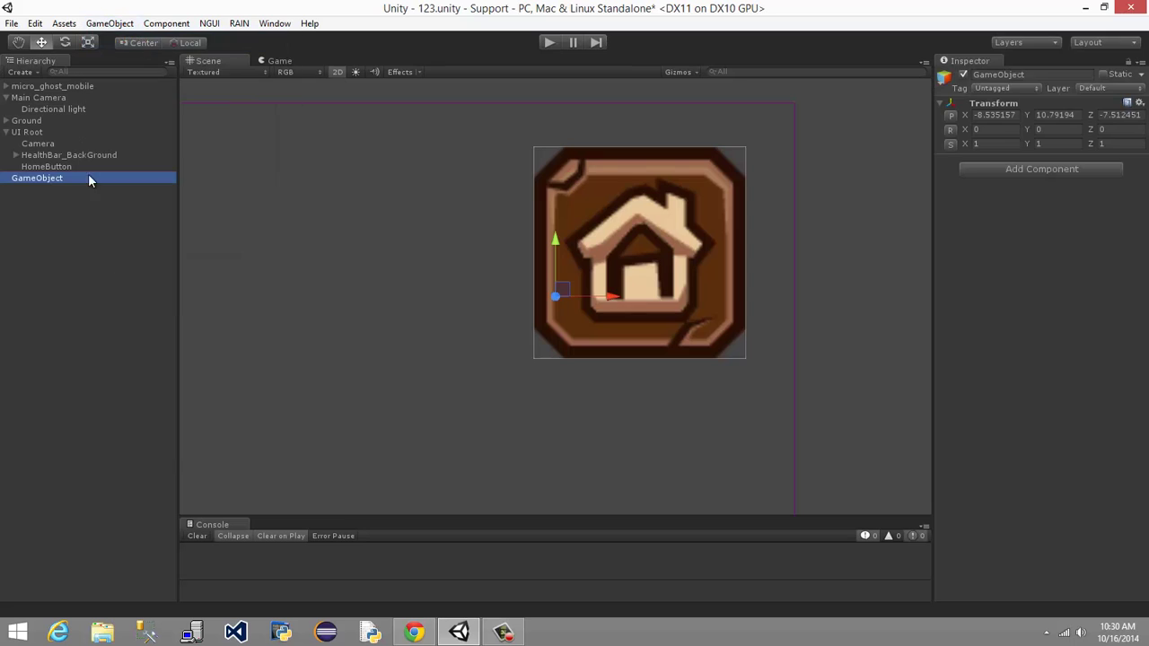
left_click(1007, 115)
type("0")
left_click(1062, 113)
type("0")
key("Tab")
type("0")
key("Return")
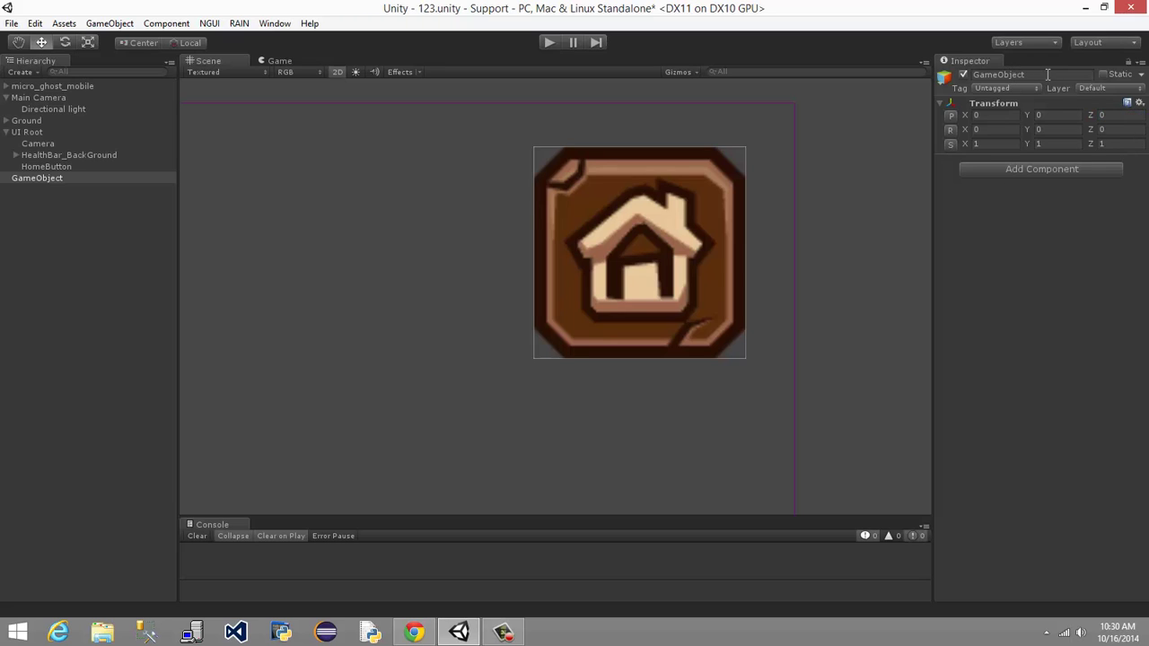
left_click(1048, 75)
type("CodeBlock")
key("Return")
- Create a new CSharp script named CodeBlock and add it to the CodeBlock object
left_click(1032, 172)
type("CodeBlo")
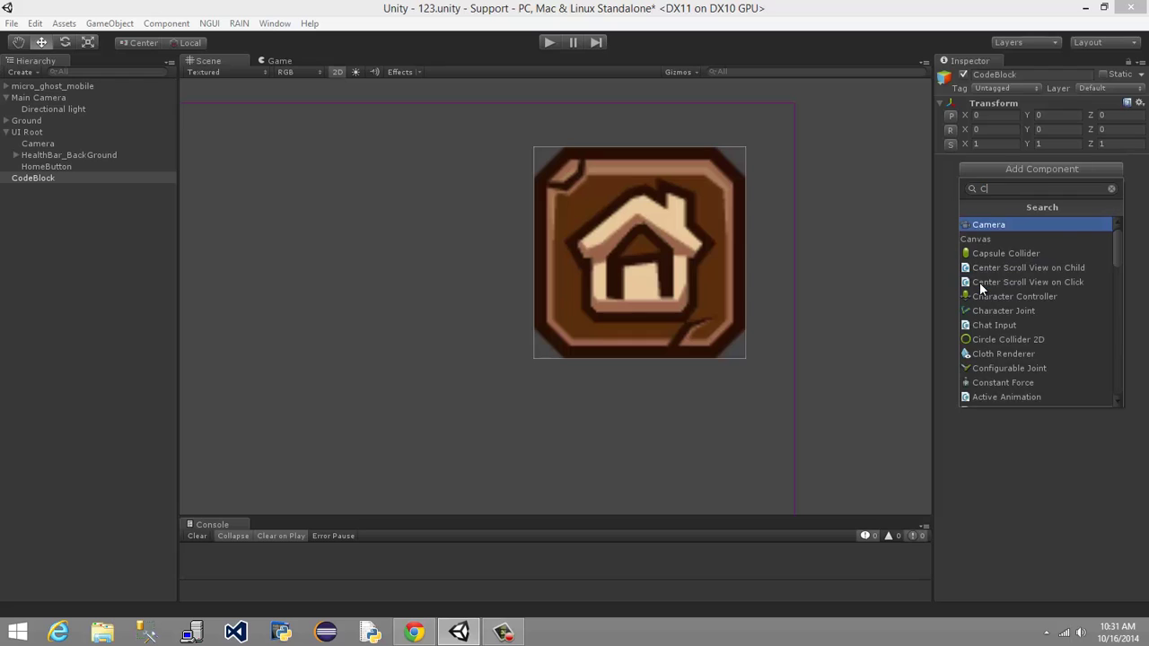
type("ck")
key("Return")
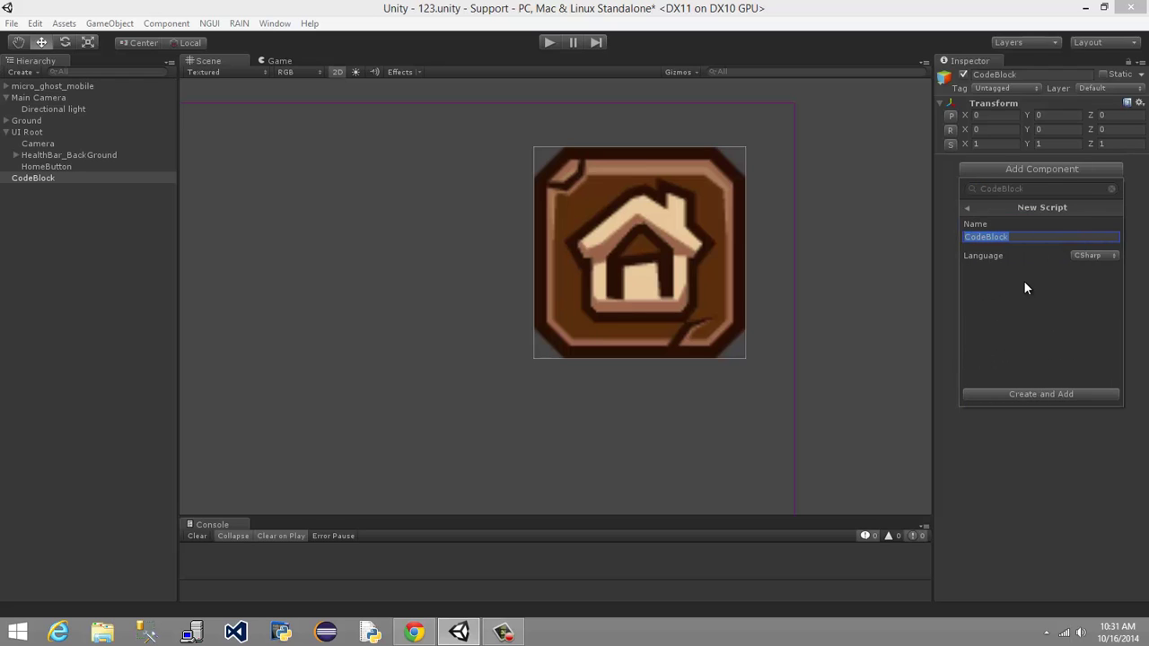
left_click(1038, 396)
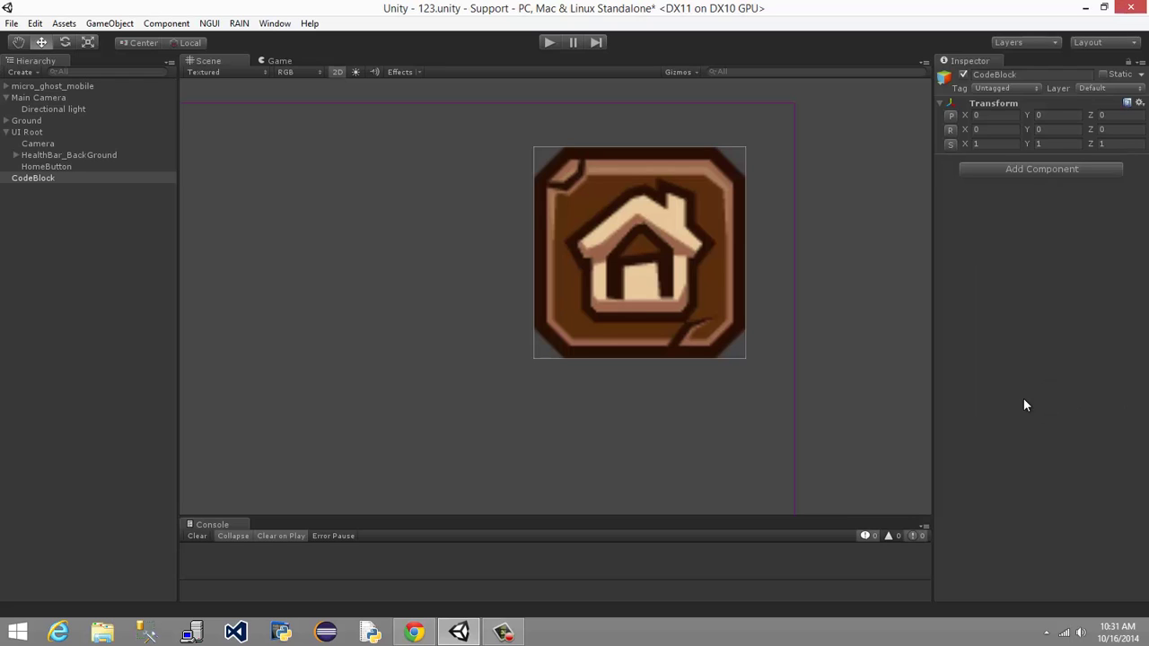
- Open the CodeBlock script for editing and delete its default Start and Update methods with their comments
left_click(1140, 161)
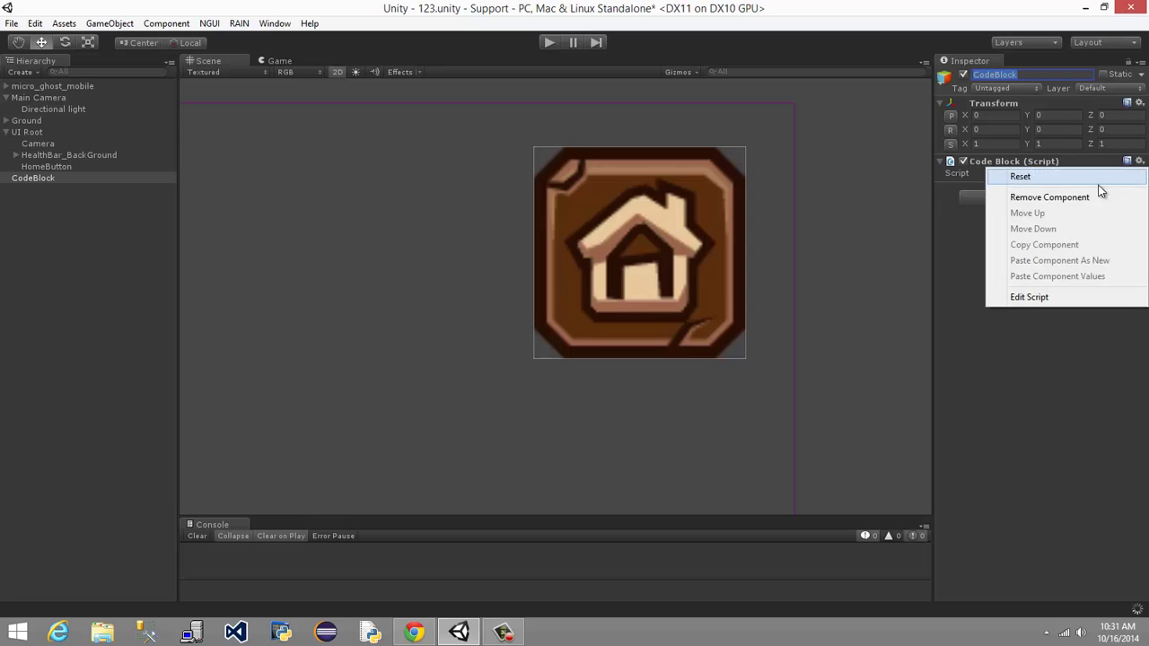
left_click(1032, 300)
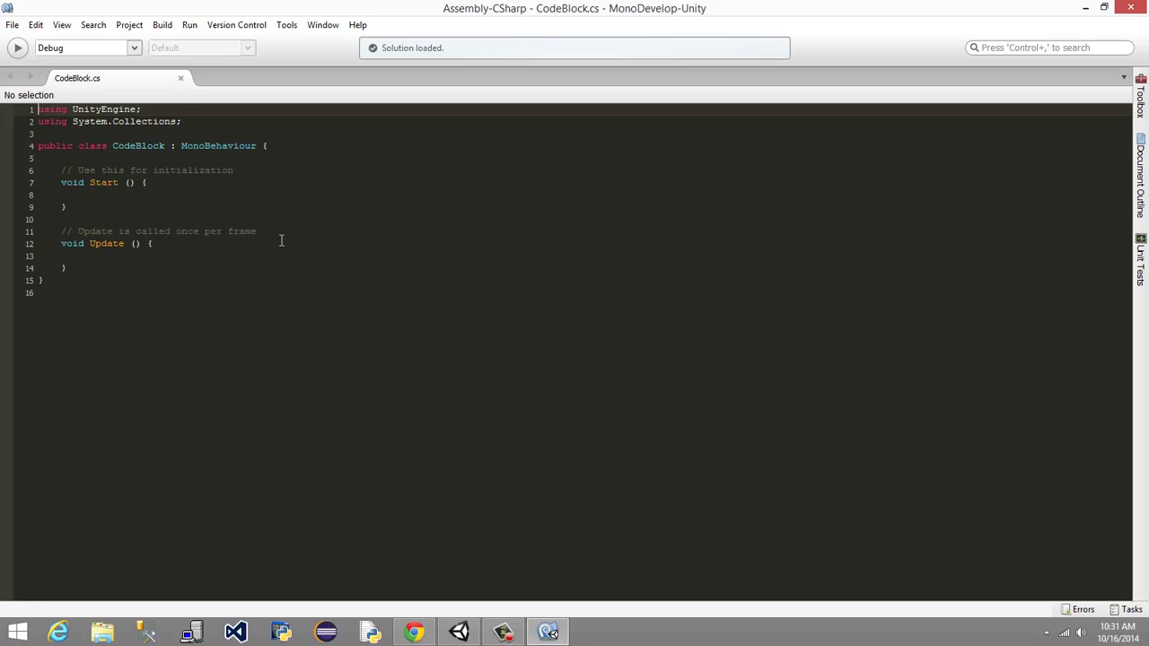
scroll(280, 242, "up", 7, "ctrl")
left_click(211, 425)
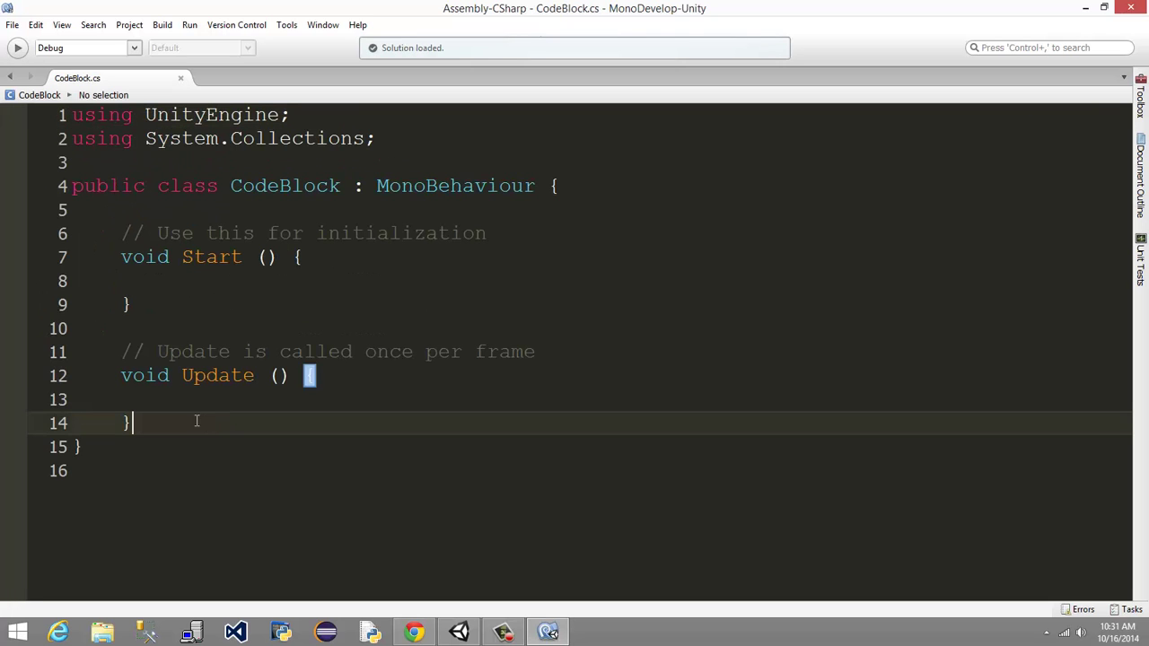
left_click_drag(183, 414, 63, 233)
key("BackSpace")
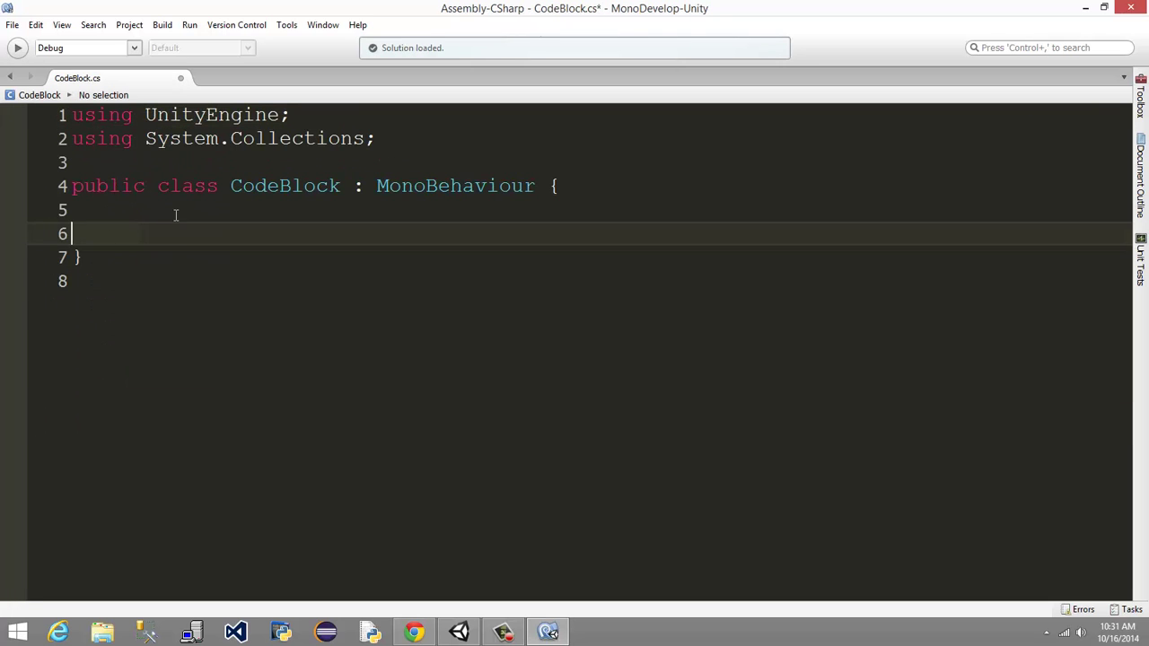
- Declare a public bool named iWindow with the value false at the start of the CodeBlock class
left_click(131, 207)
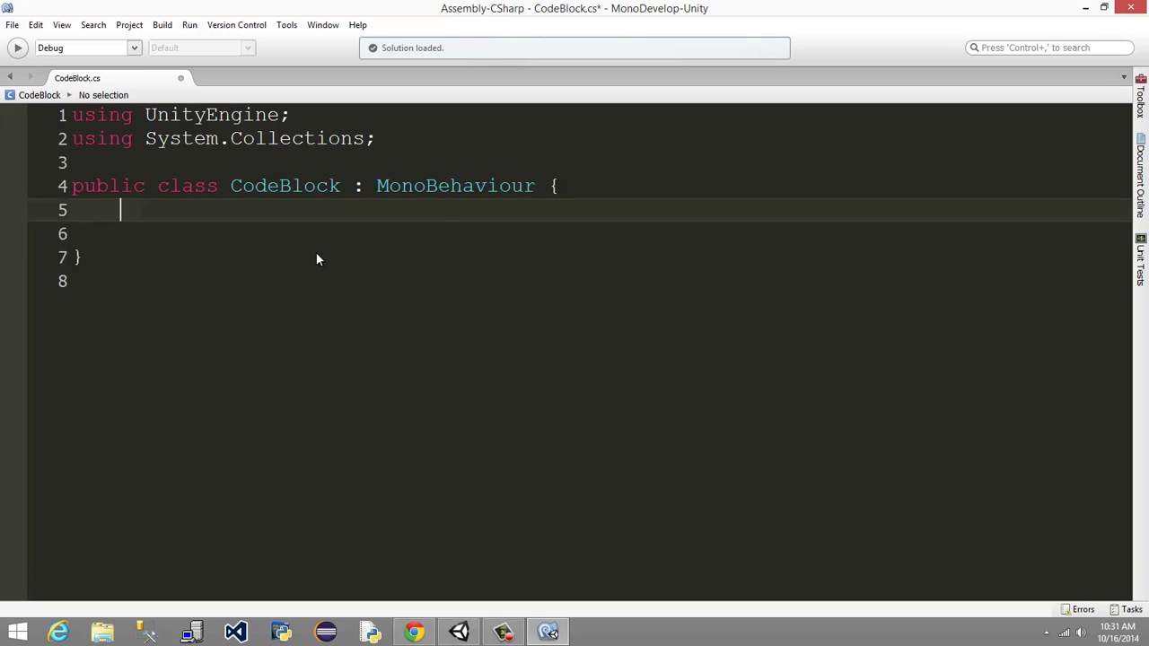
type("public b")
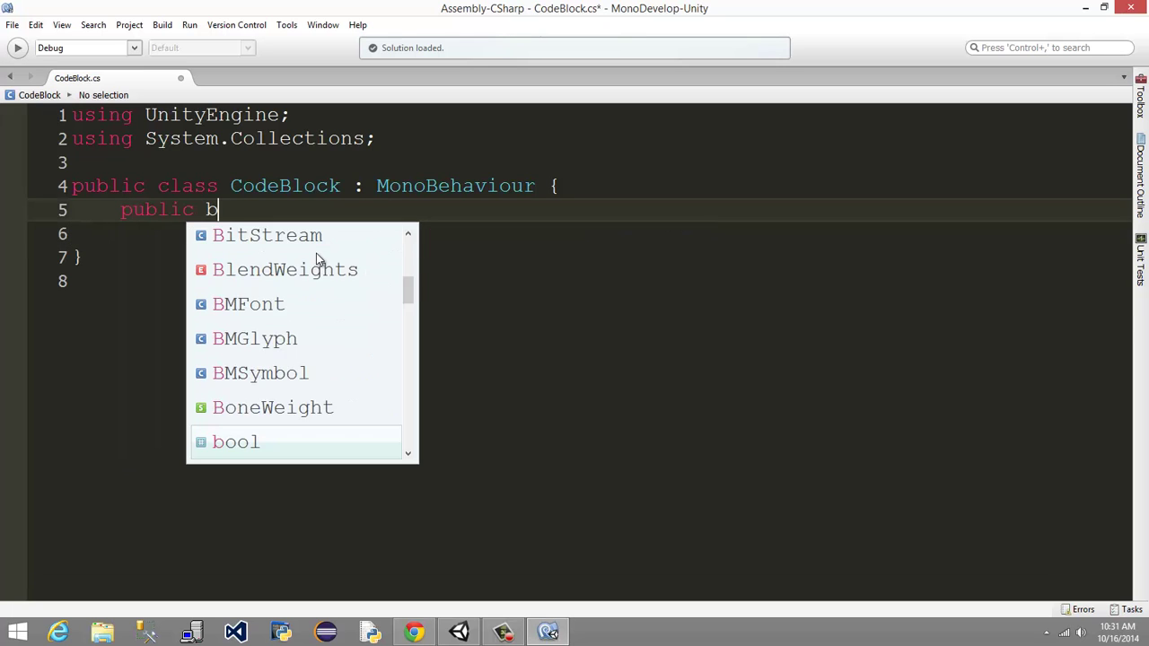
type("ool ")
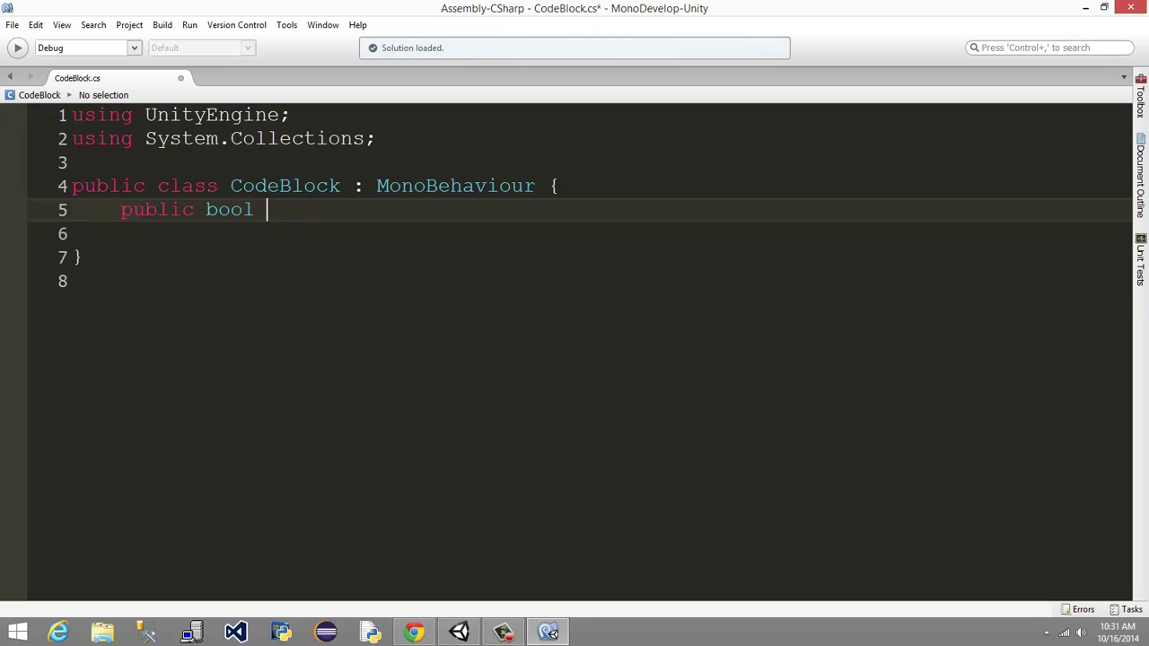
type("iWindow")
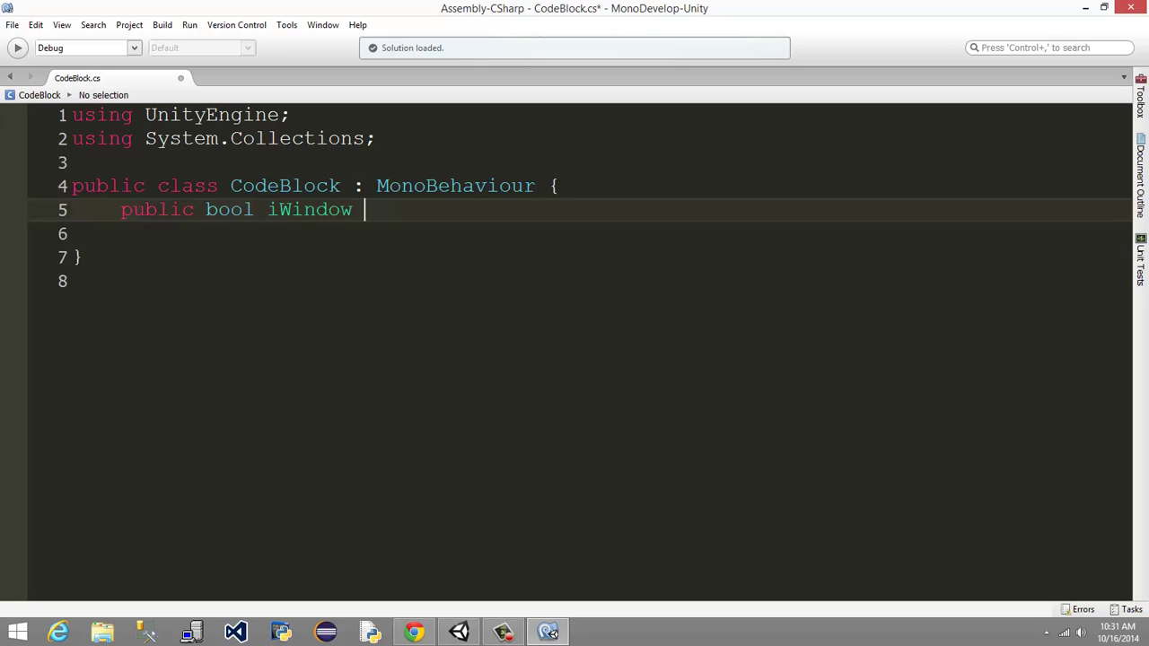
type(" = false;")
key("Return")
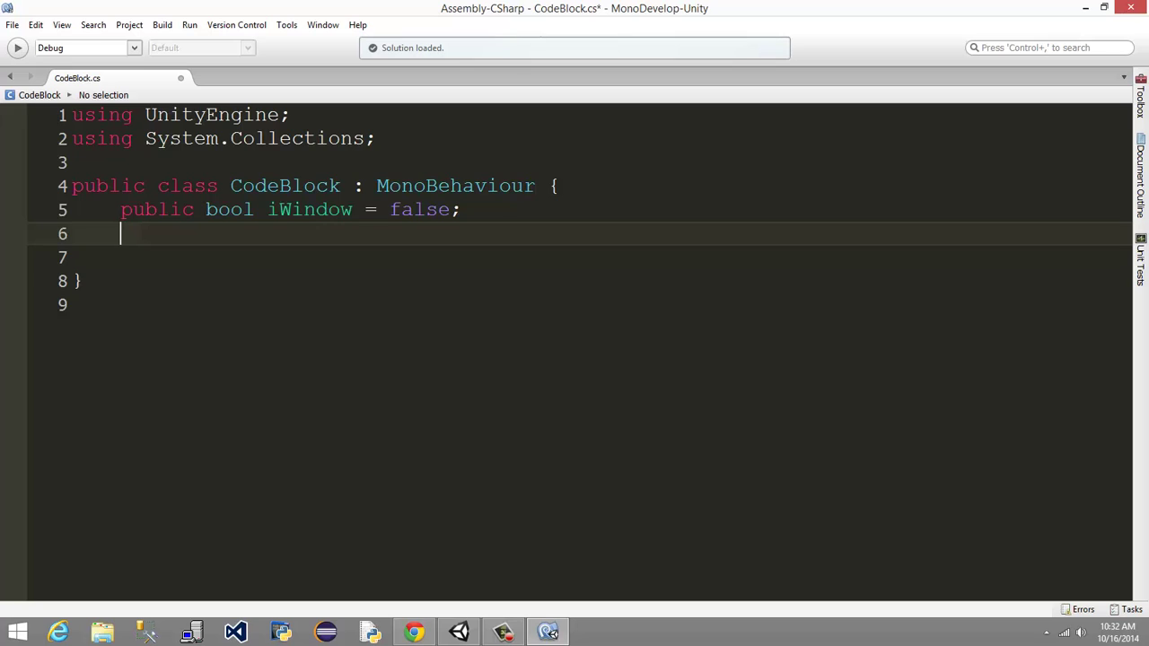
key("Return")
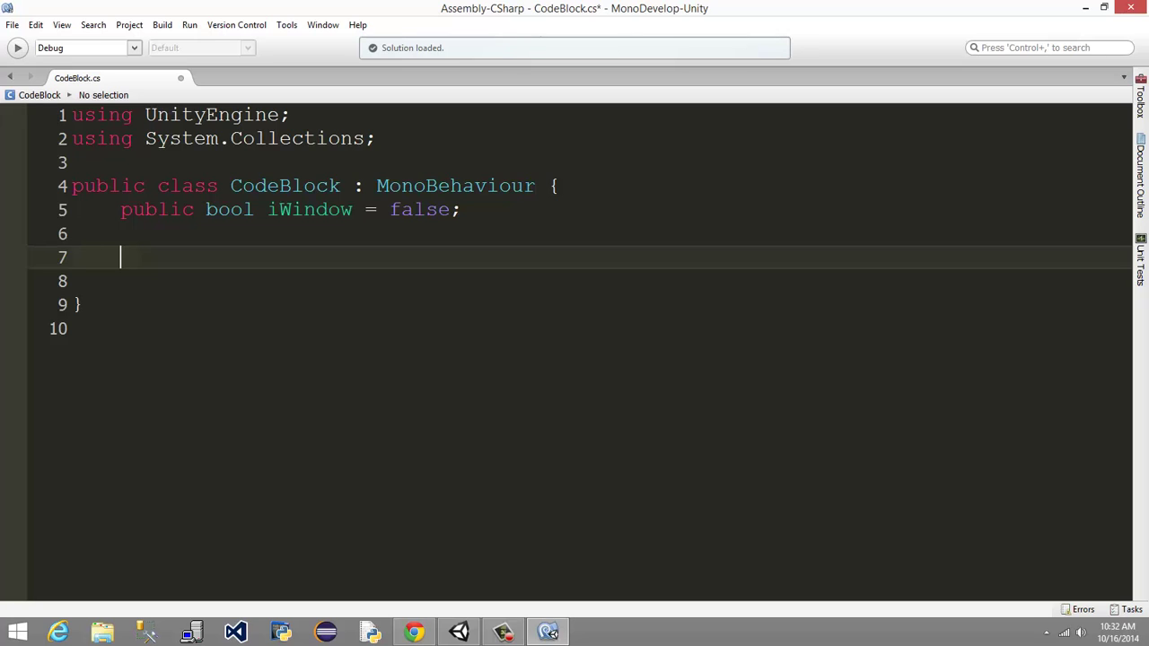
- Add an empty public void HomeButton() method below the iWindow declaration
type("public voi")
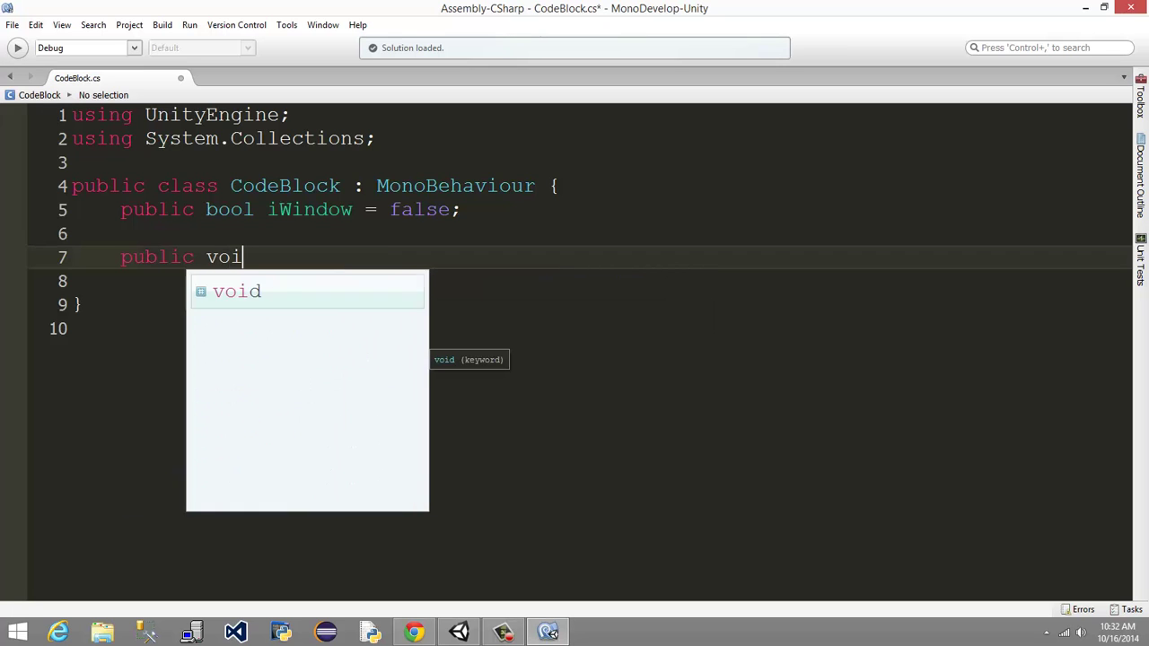
type("d ")
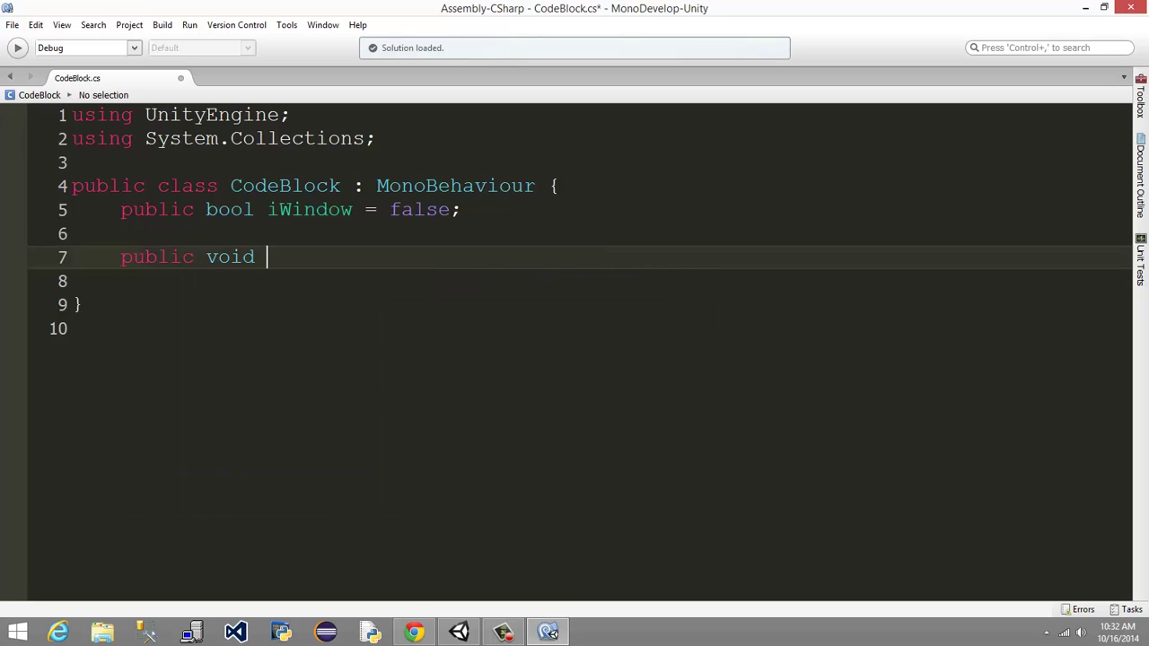
type("HomeButto")
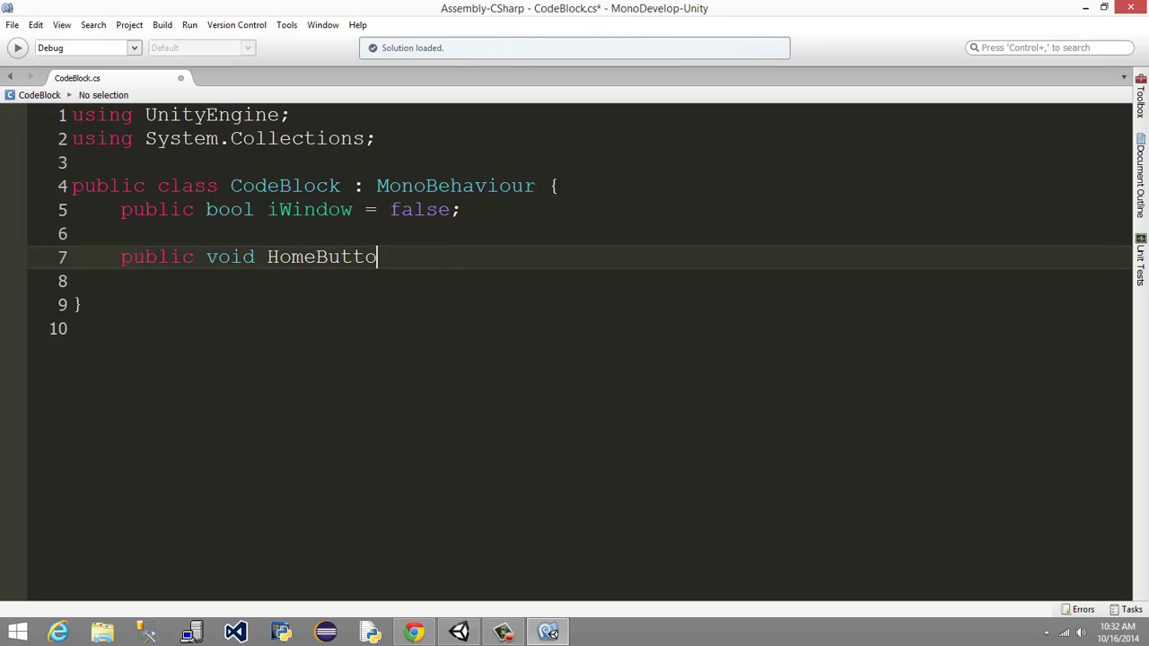
type("n(")
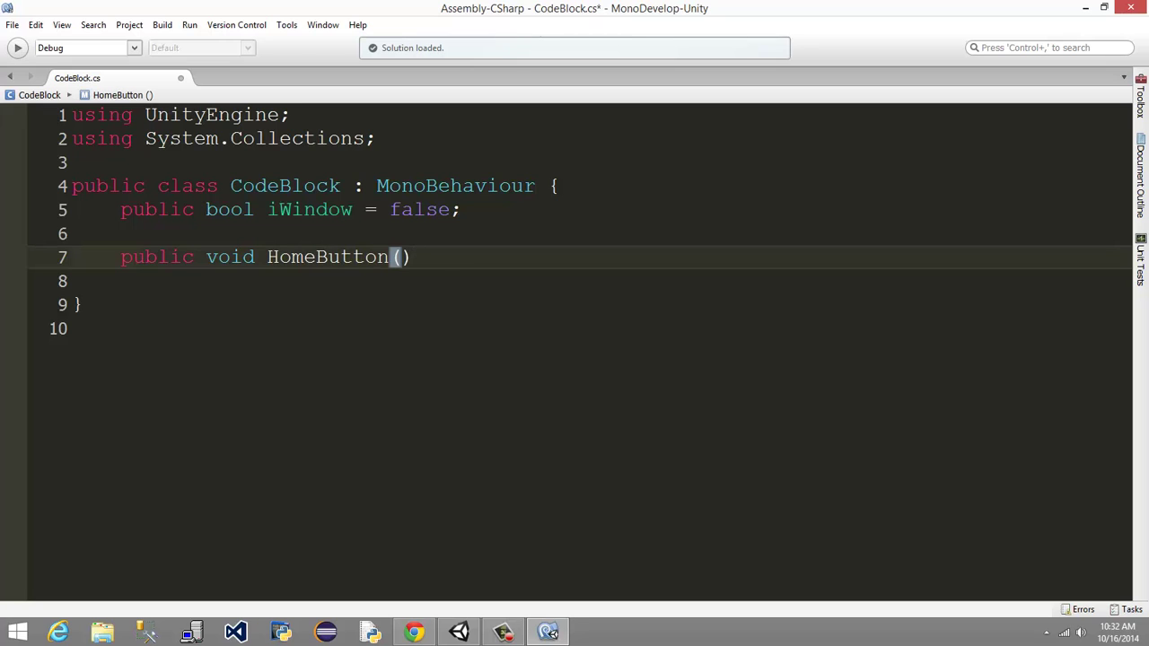
type(")")
key("Return")
type("{")
key("Return")
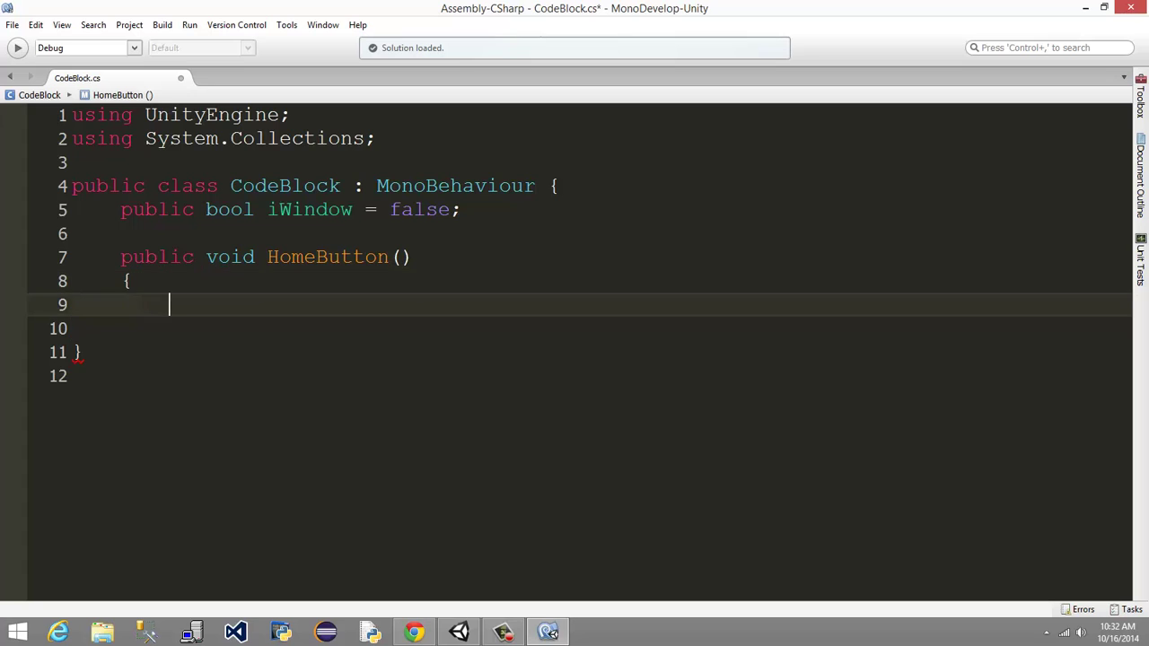
key("Return")
type("}")
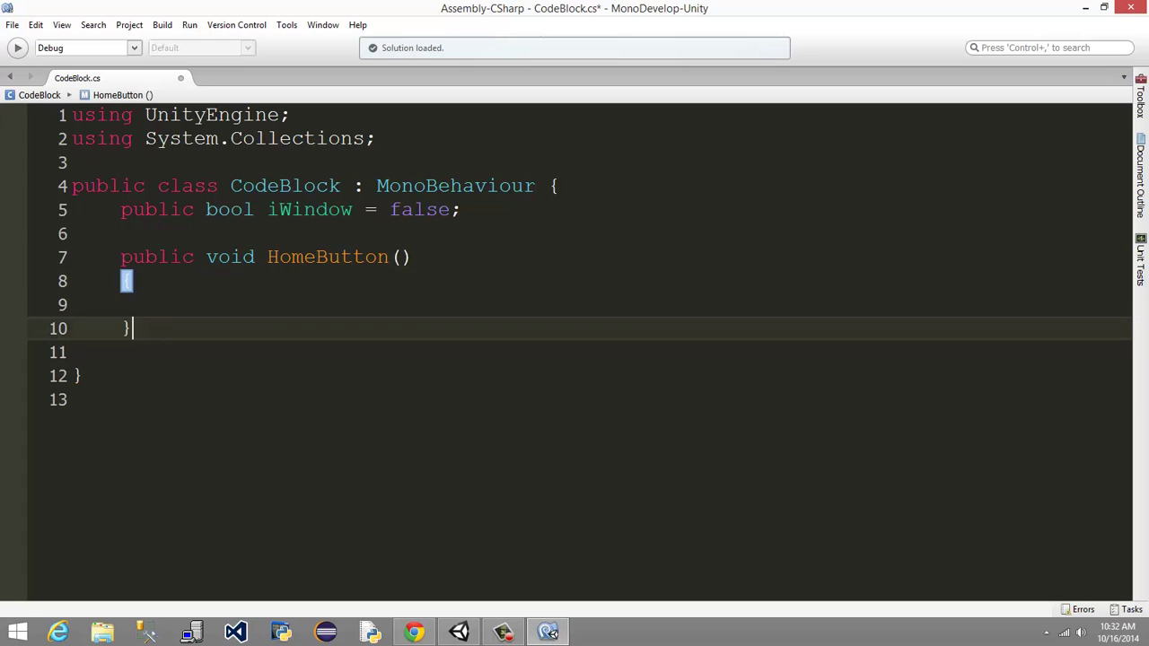
- Add the statement print ("Home Menu"); inside the HomeButton method and save the script
left_click(169, 305)
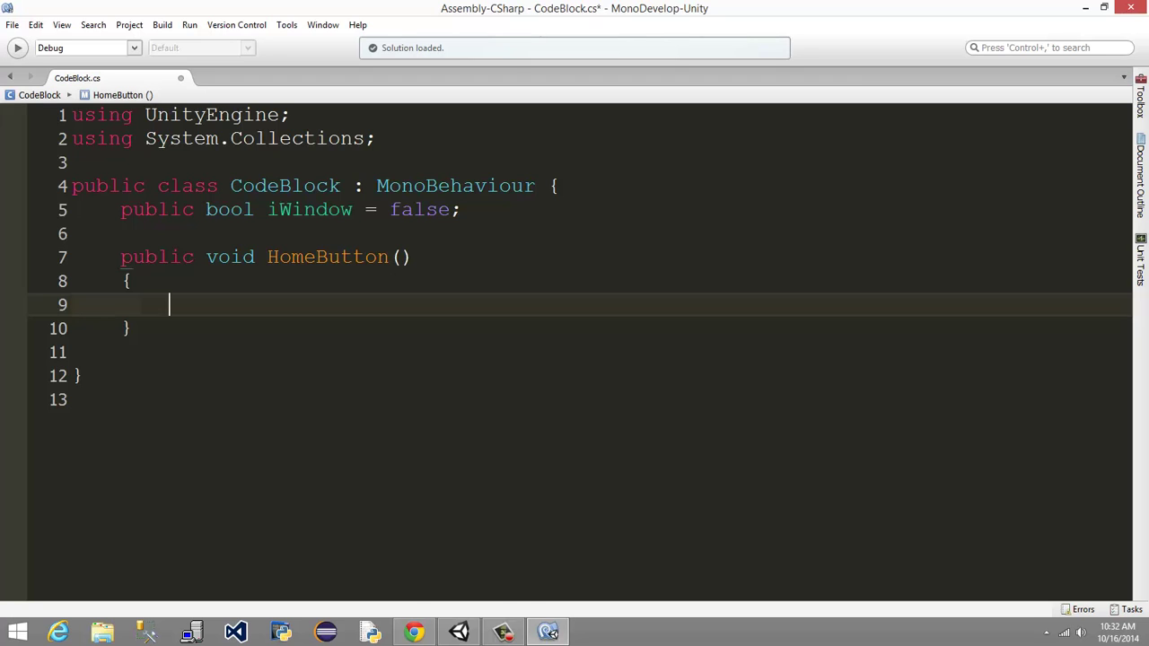
type("print (\"")
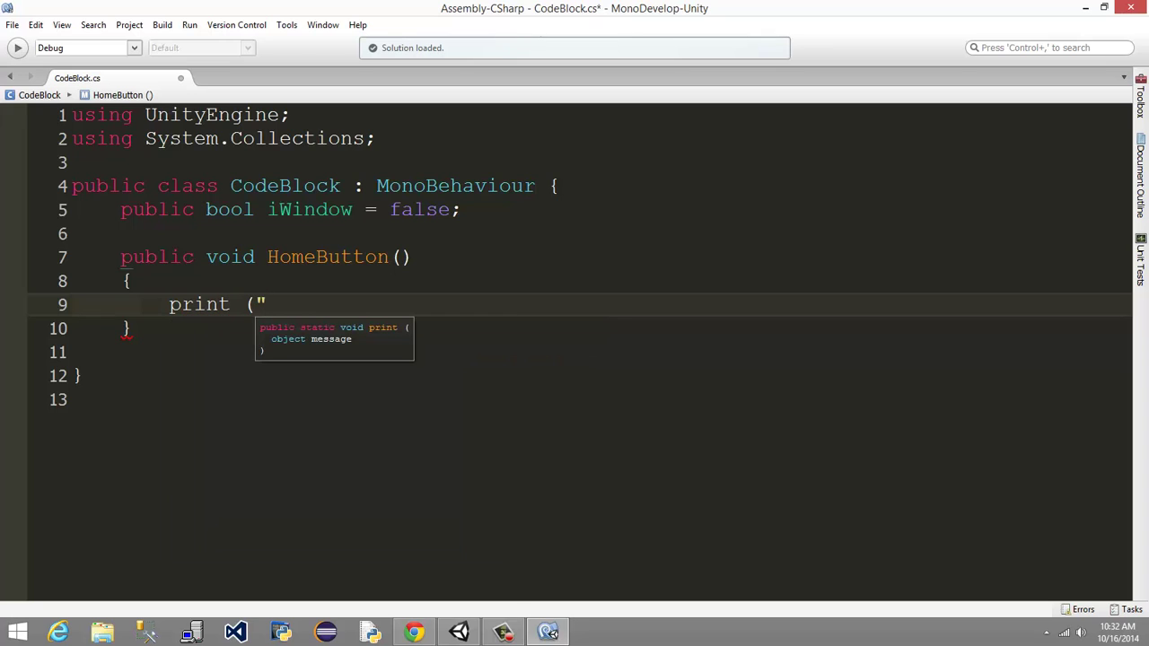
type("Home Button\"")
key("BackSpace")
key("BackSpace")
key("BackSpace")
key("BackSpace")
key("BackSpace")
key("BackSpace")
key("BackSpace")
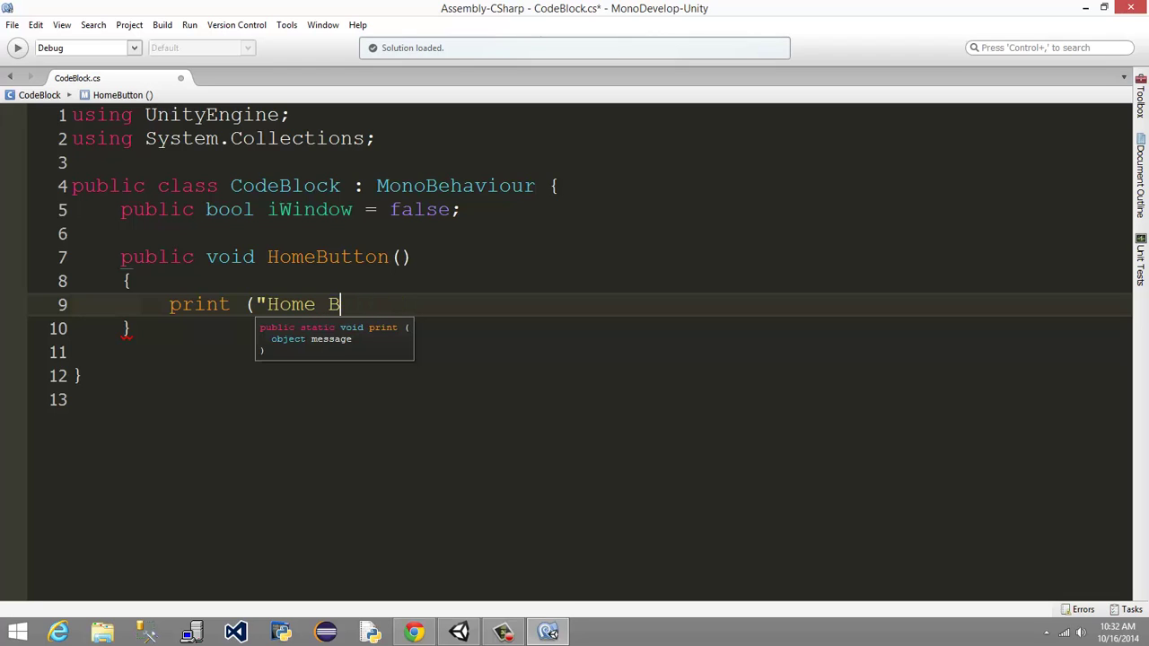
type("Window")
type("\"")
key("BackSpace")
key("BackSpace")
key("BackSpace")
key("BackSpace")
key("BackSpace")
key("BackSpace")
key("BackSpace")
type("Menu\")")
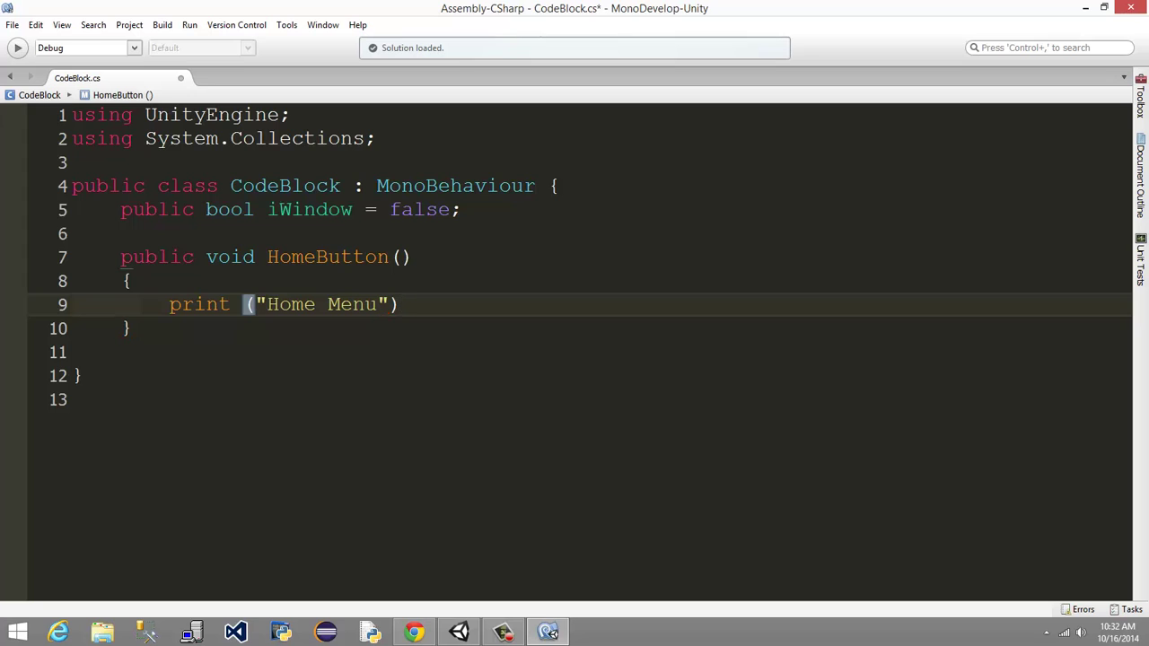
type(";")
key("ctrl+s")
left_click(185, 330)
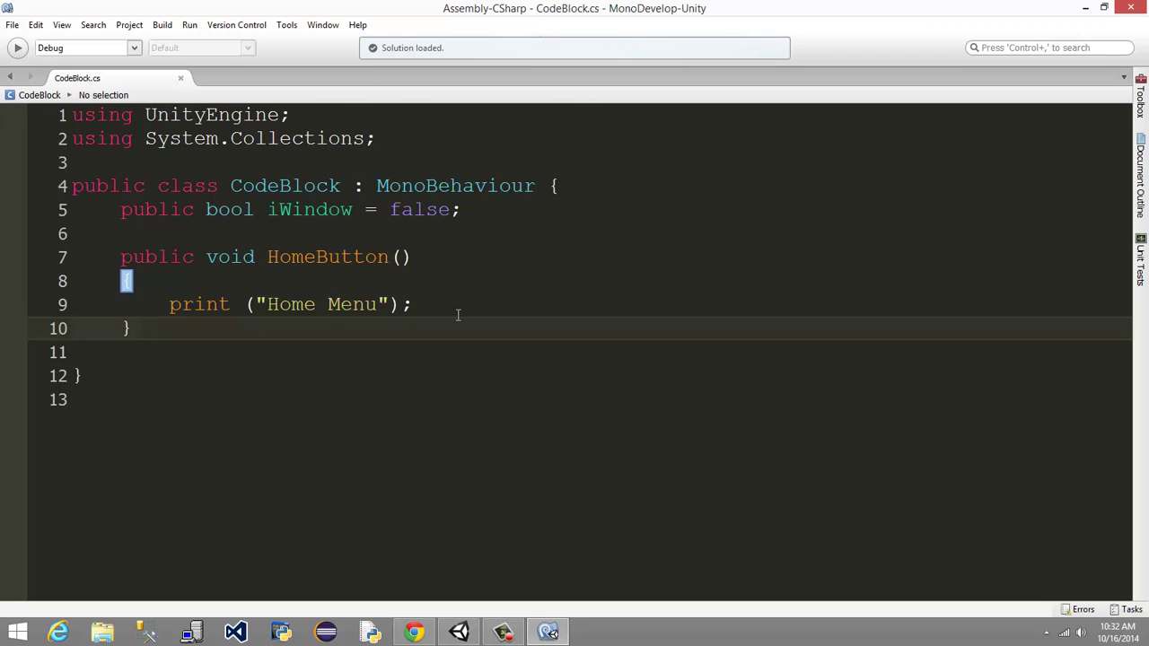
left_click(280, 309)
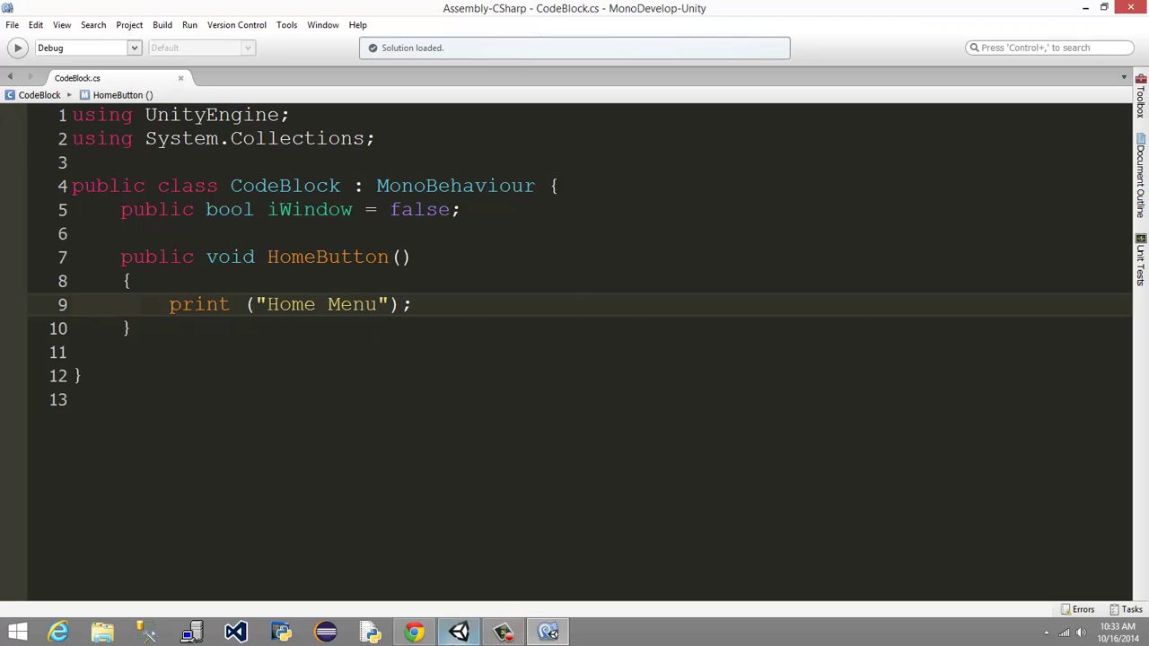
- Switch to Unity, run the game and test the home button several times, then stop playback
left_click(457, 633)
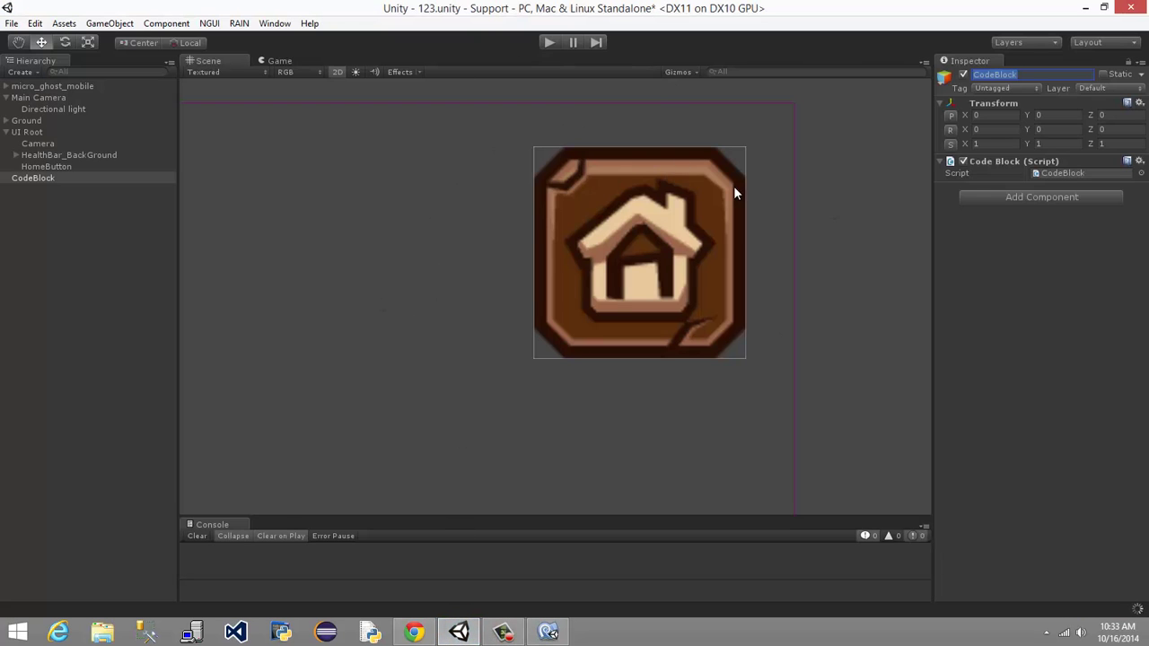
left_click(547, 43)
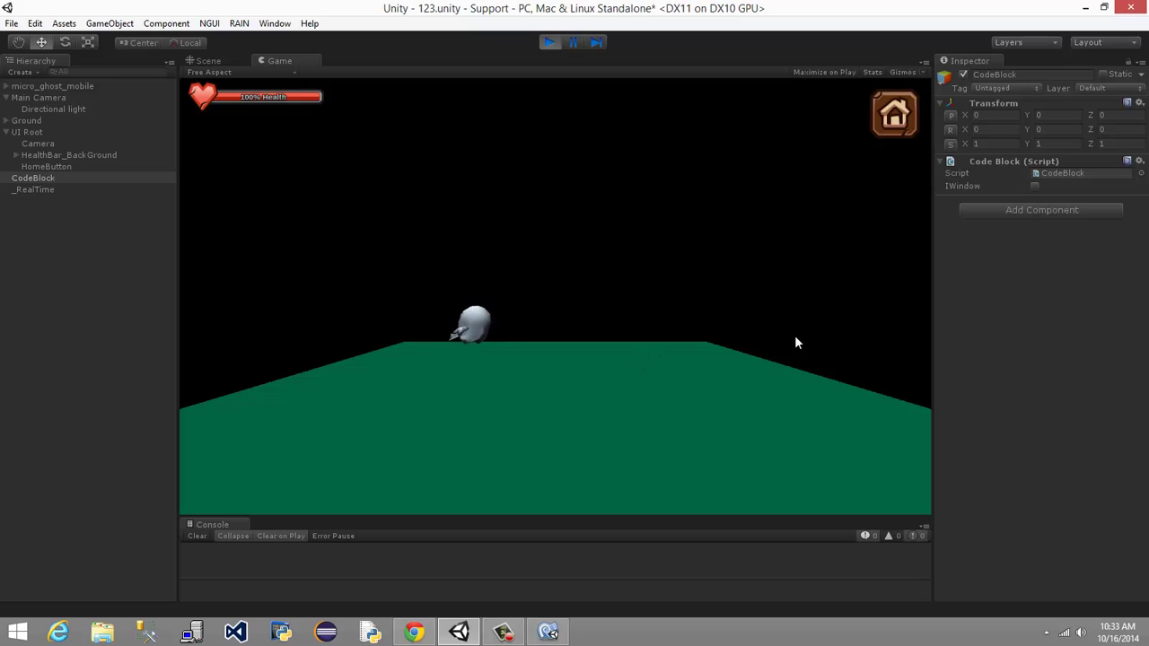
left_click(895, 119)
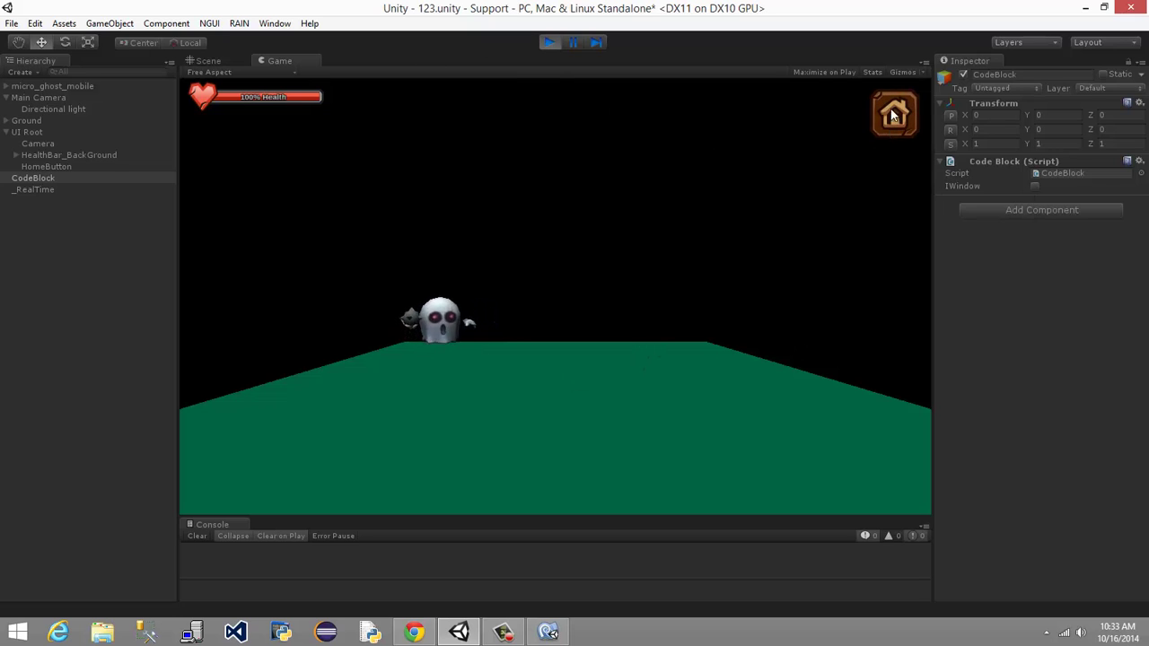
left_click(893, 117)
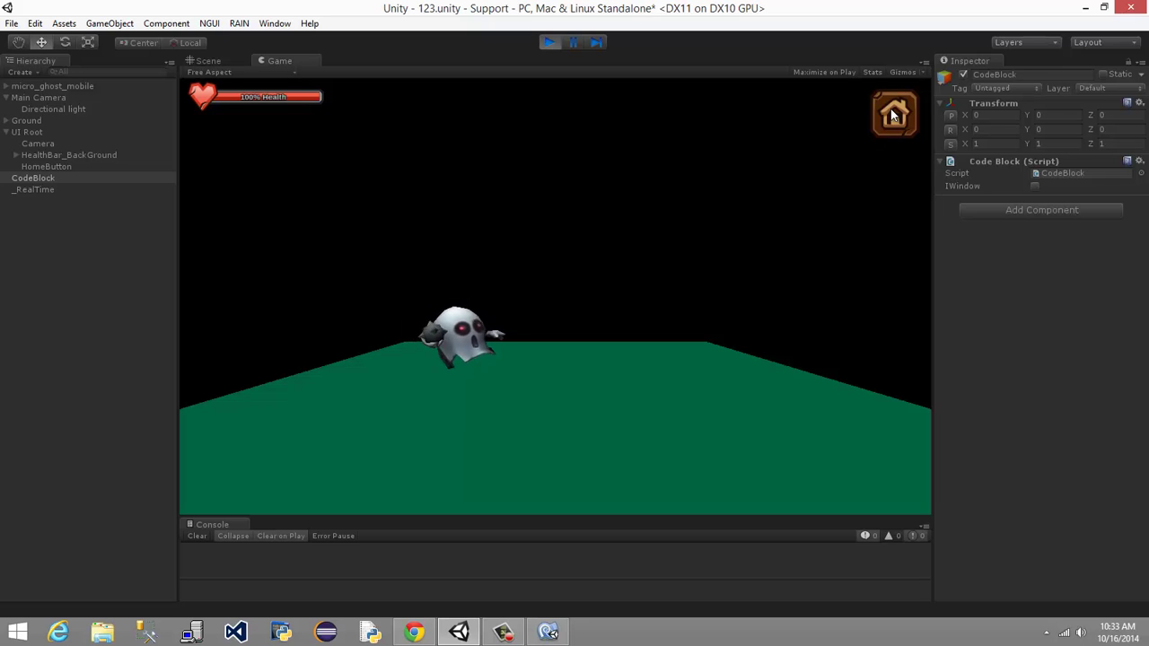
left_click(900, 123)
left_click(898, 126)
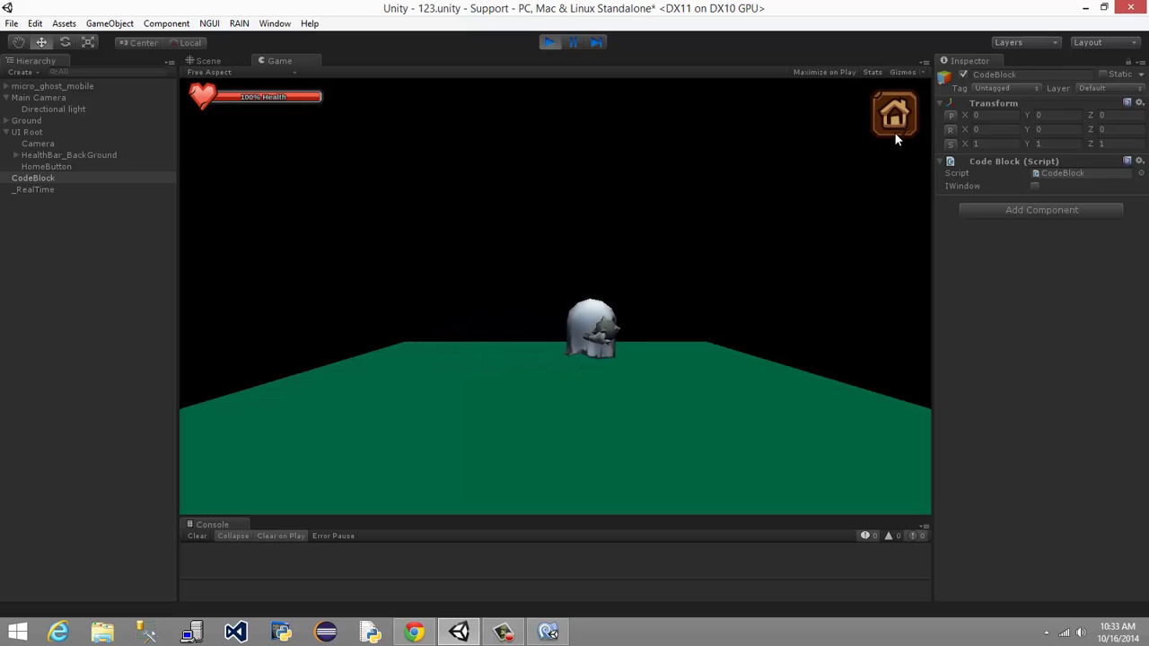
left_click(548, 43)
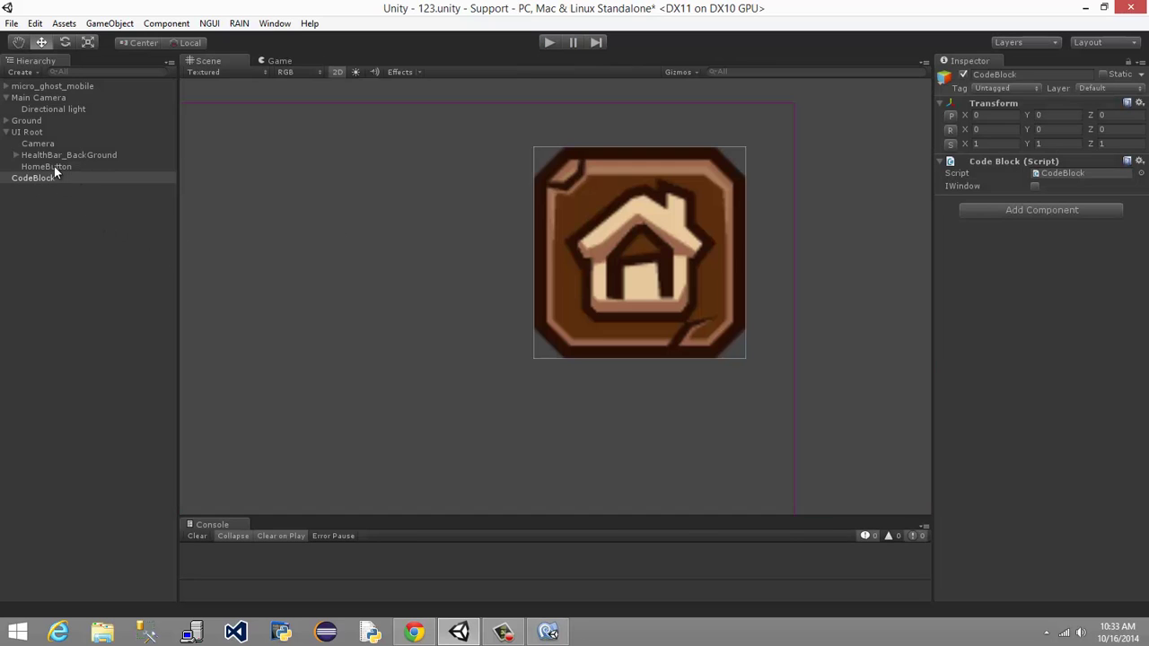
- Assign the CodeBlock object to HomeButton's On Click notification and set its method to CodeBlock.HomeButton
left_click(54, 167)
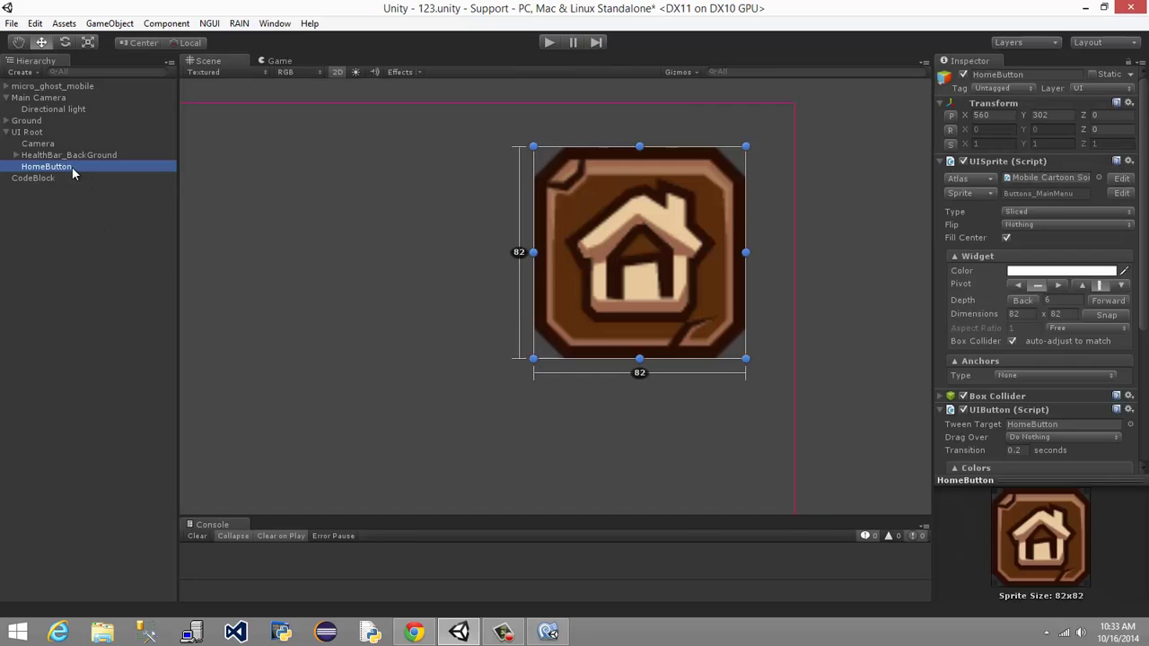
scroll(1021, 278, "down", 5)
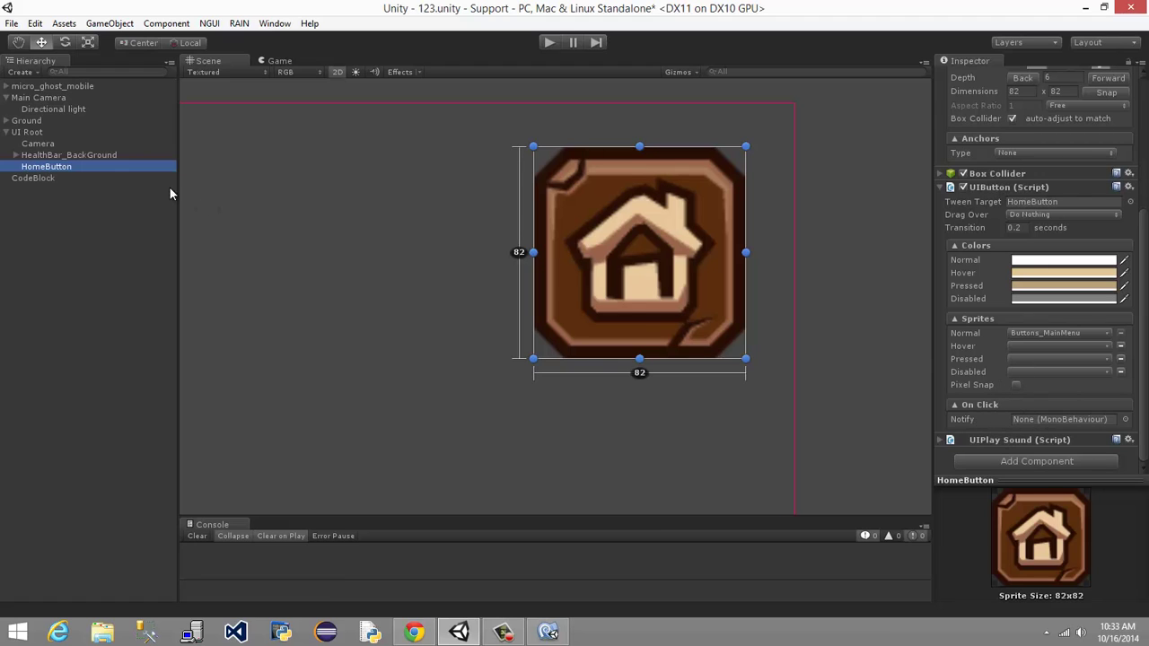
left_click_drag(55, 178, 1049, 422)
scroll(992, 421, "down", 1)
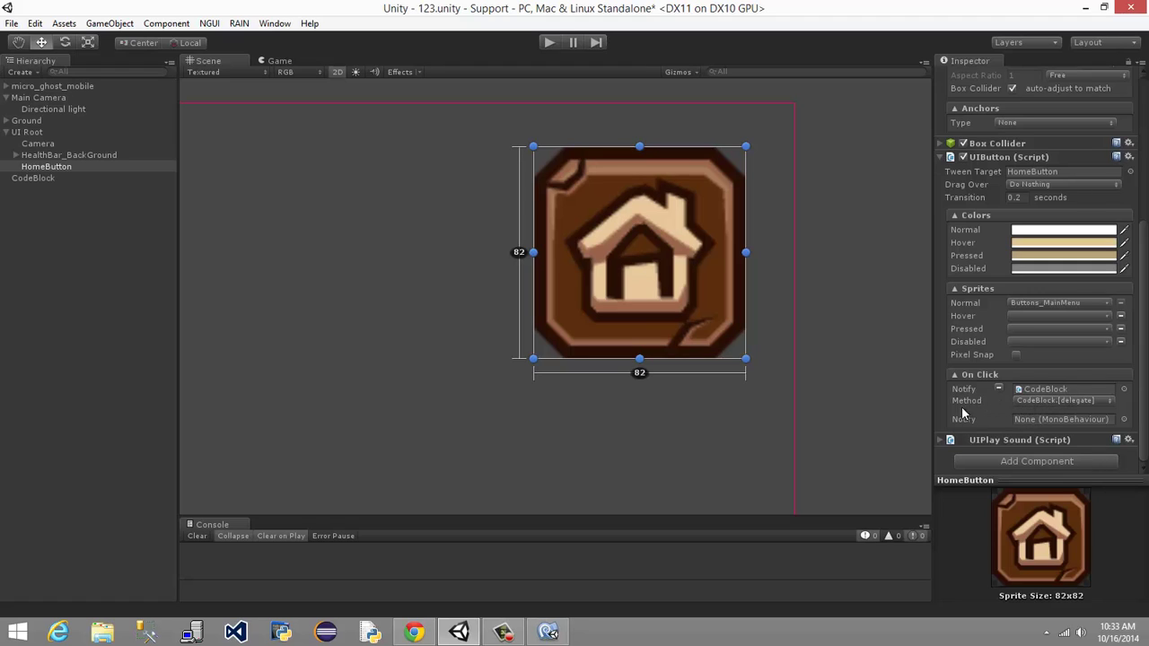
left_click(1034, 397)
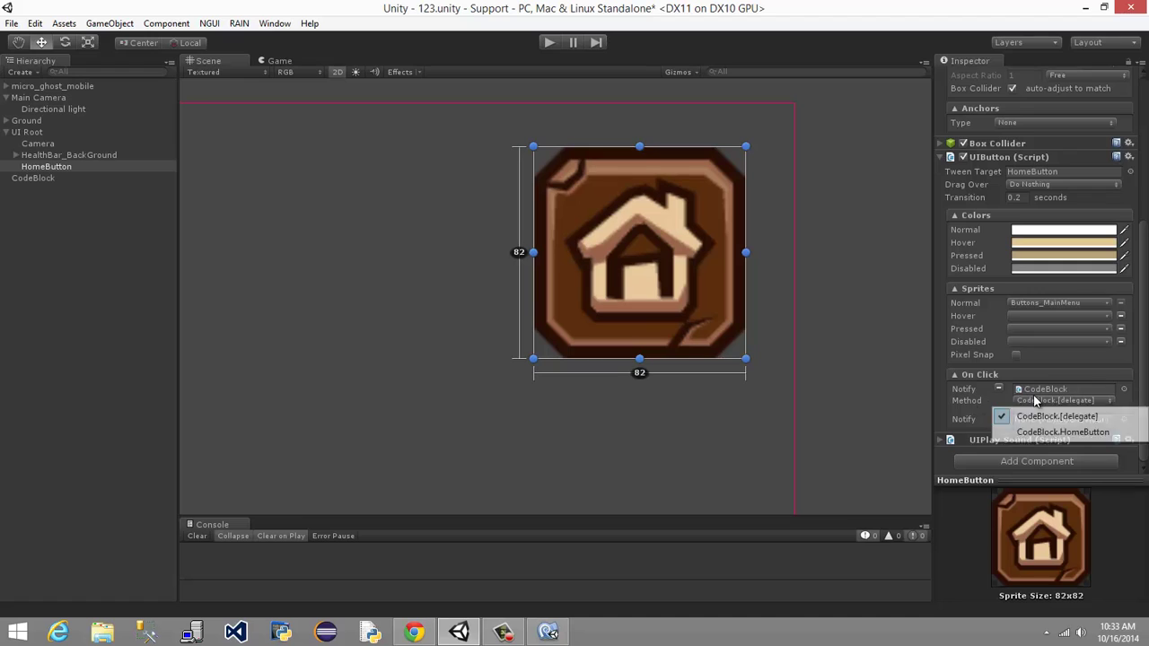
left_click(1093, 435)
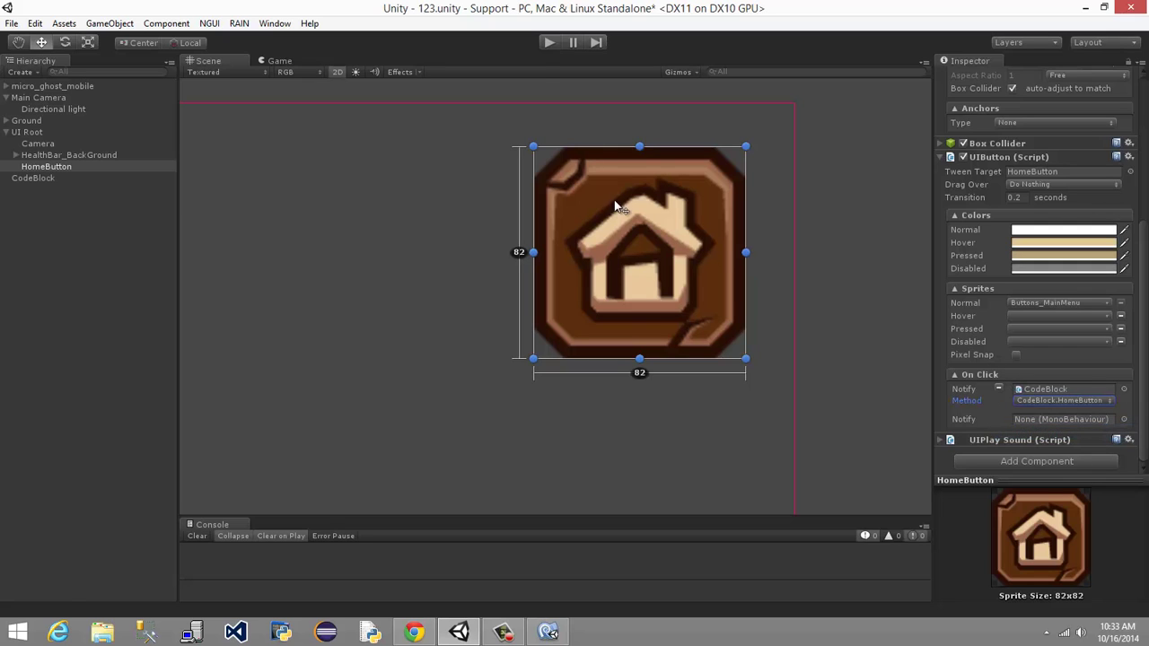
- Run the game, trigger the home button repeatedly while checking the Console output, and stop playback
left_click(547, 45)
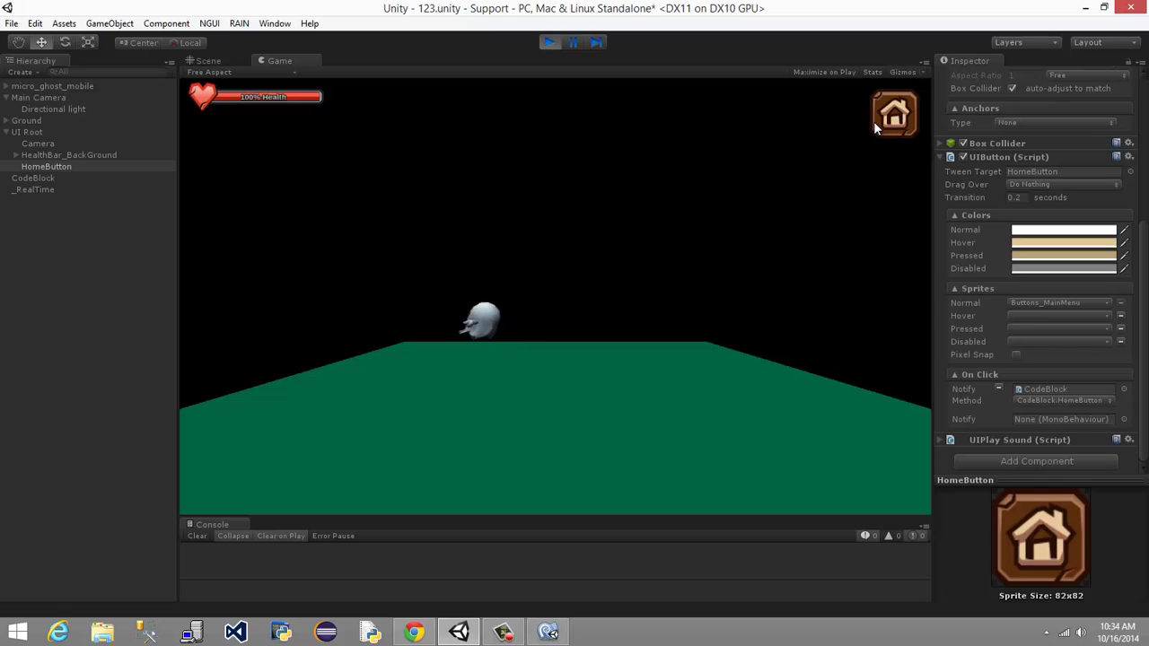
left_click(876, 126)
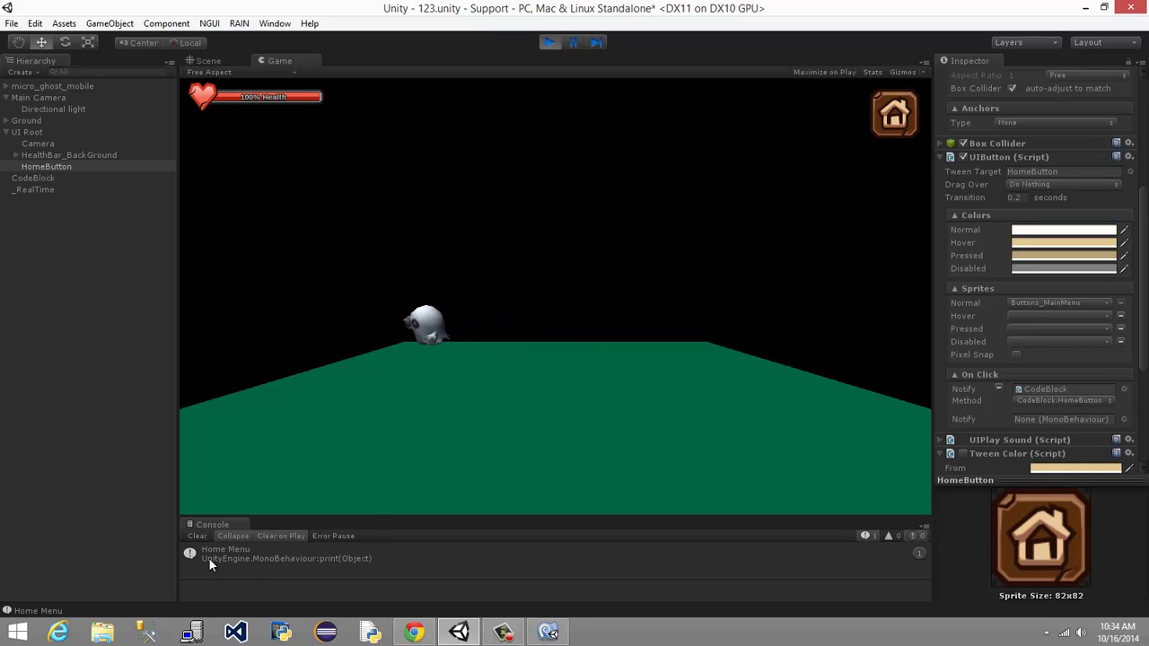
left_click_drag(269, 518, 282, 165)
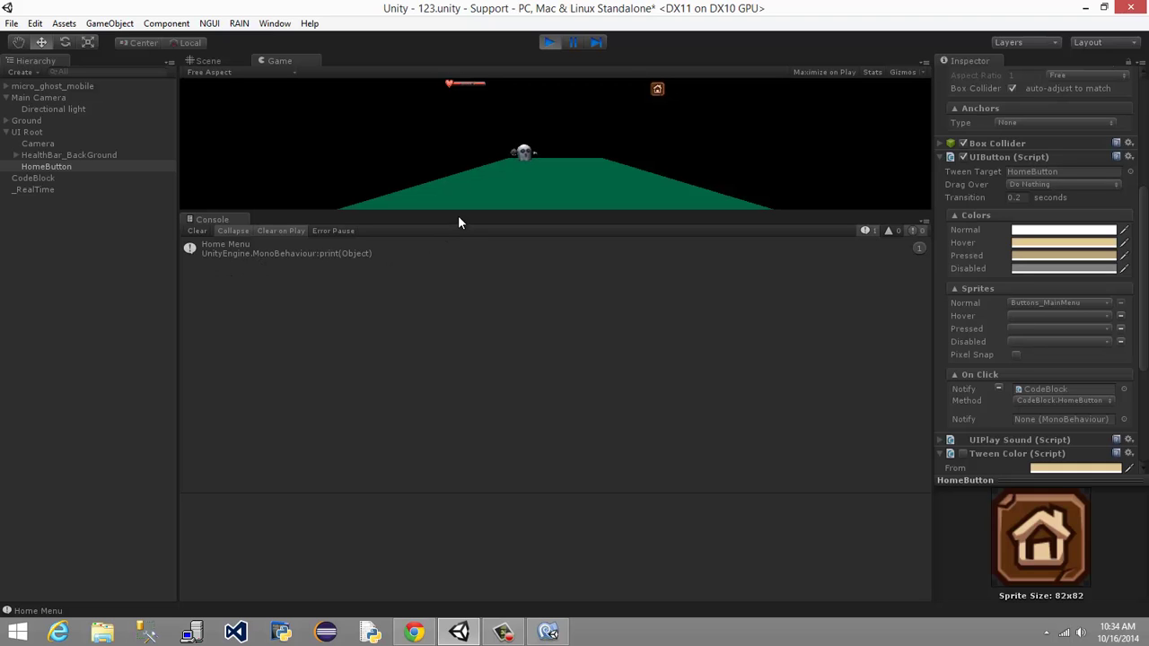
left_click_drag(466, 209, 487, 538)
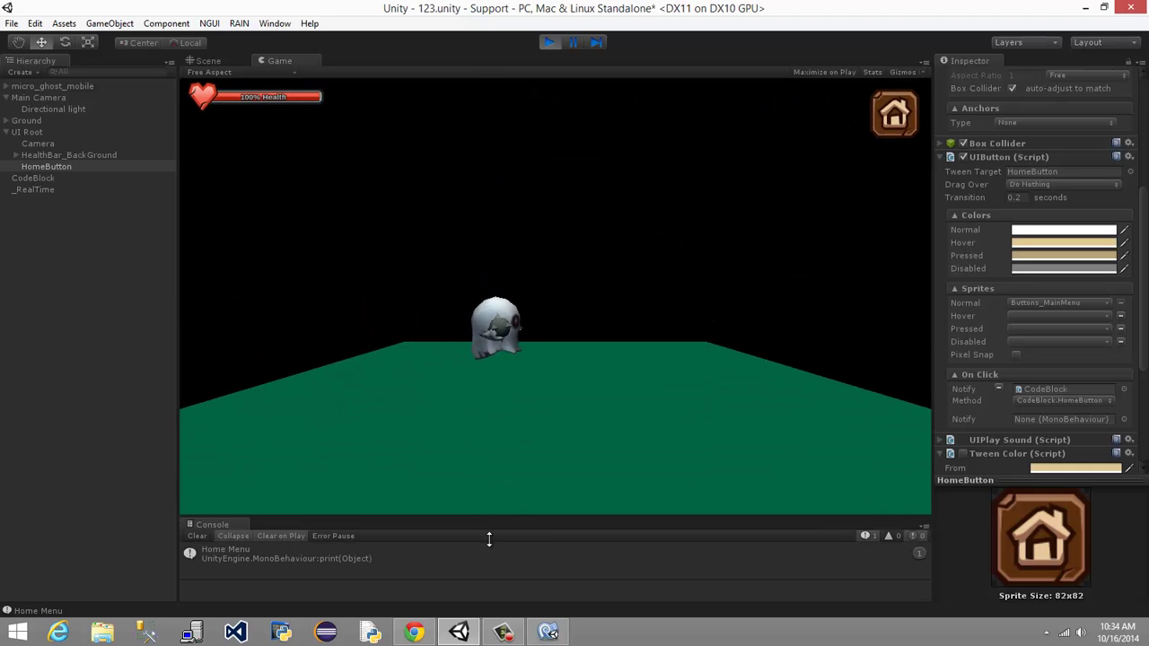
left_click(895, 106)
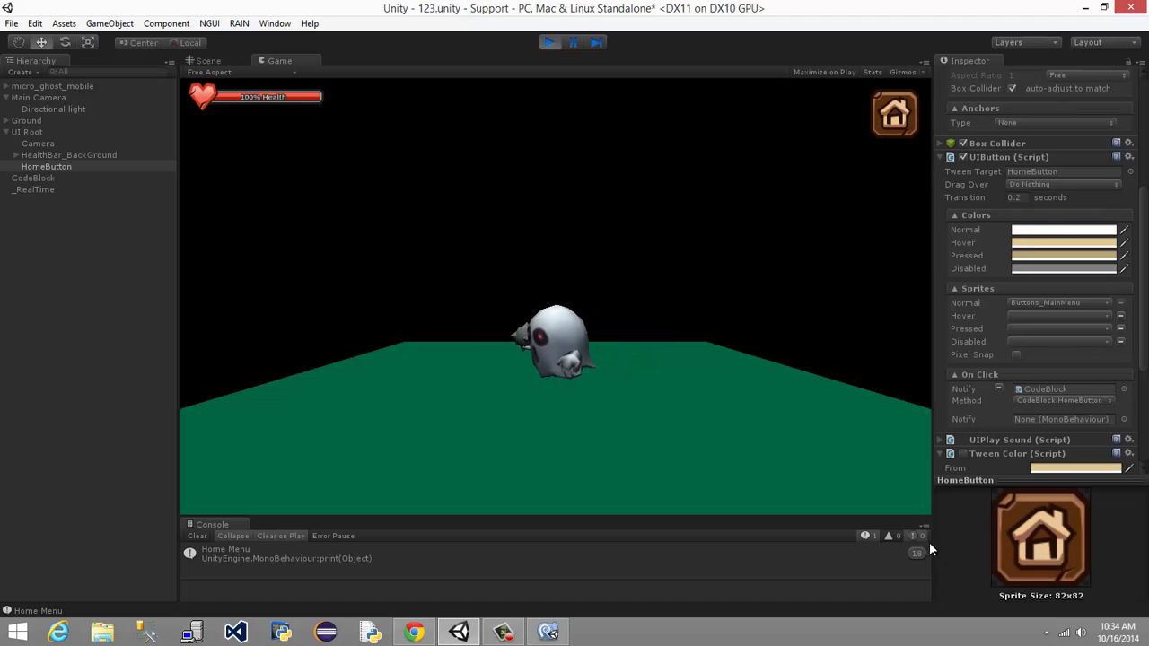
left_click(550, 43)
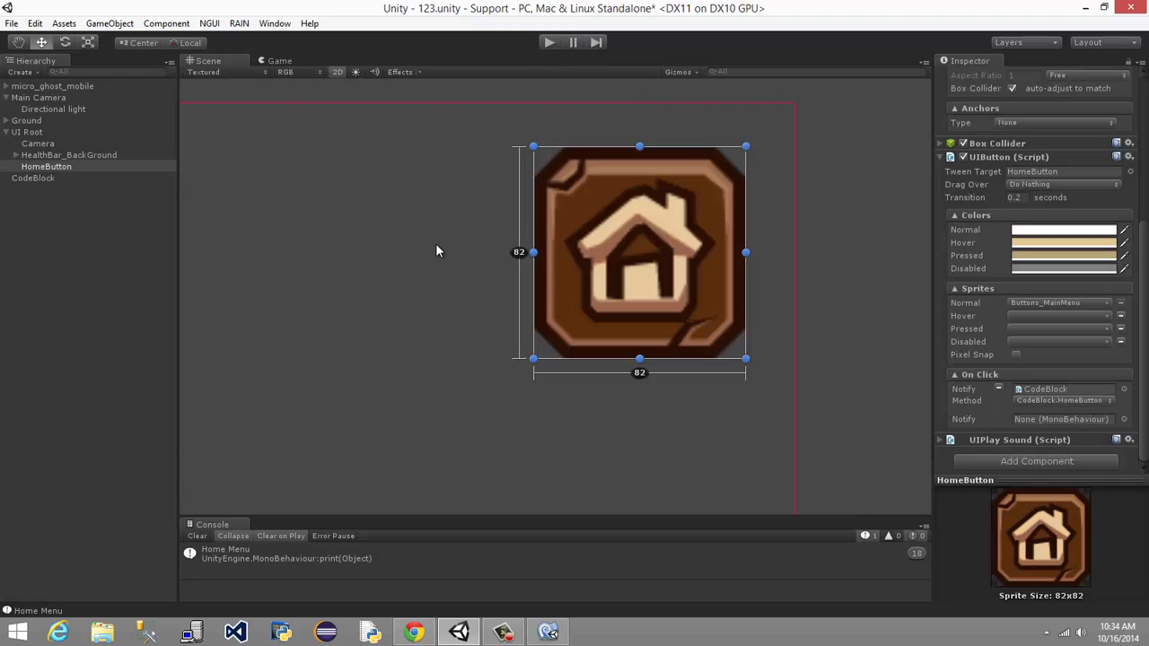
- Select the CodeBlock object, test the home button in another game run, and glance at the script
left_click(45, 179)
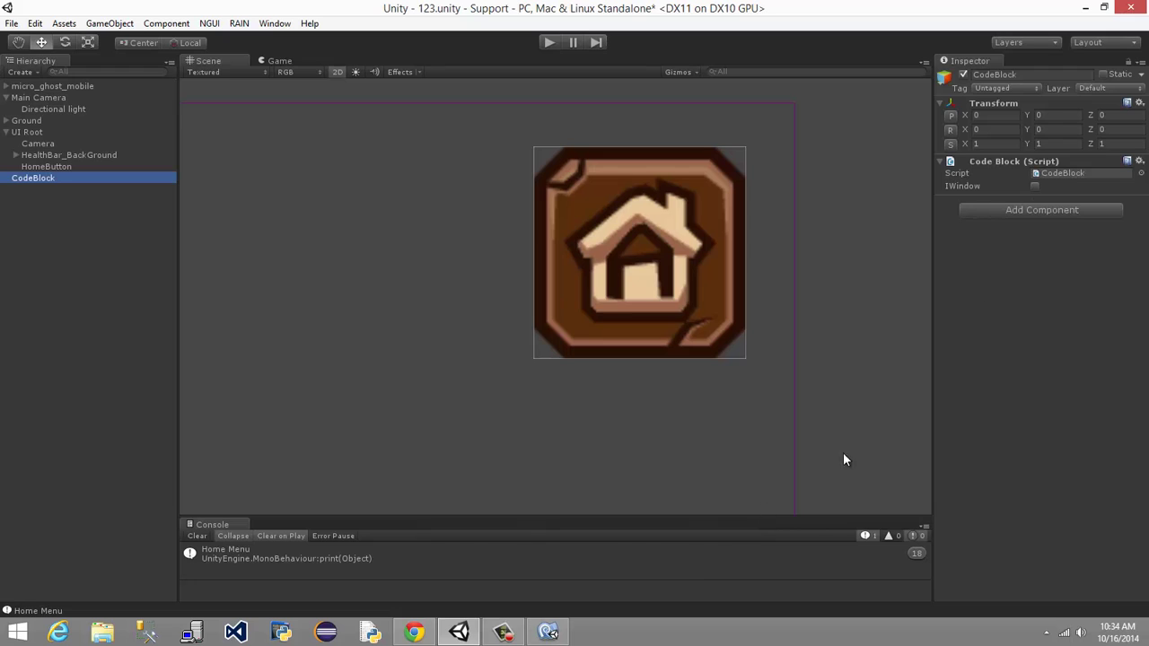
left_click(551, 42)
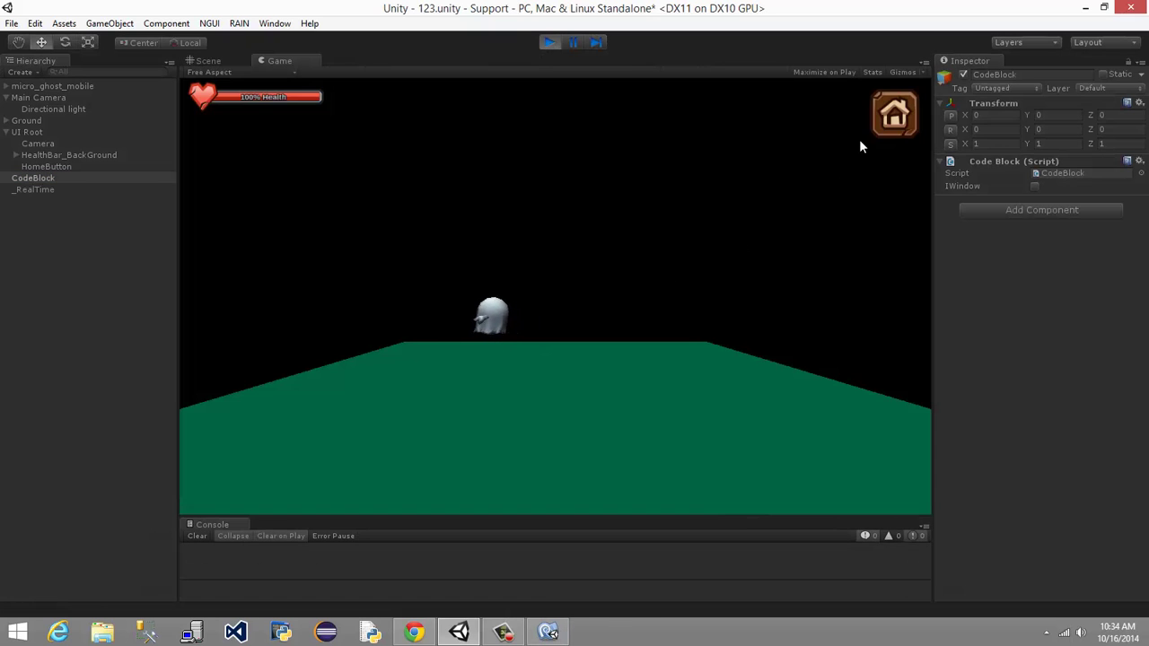
left_click(548, 42)
left_click(548, 631)
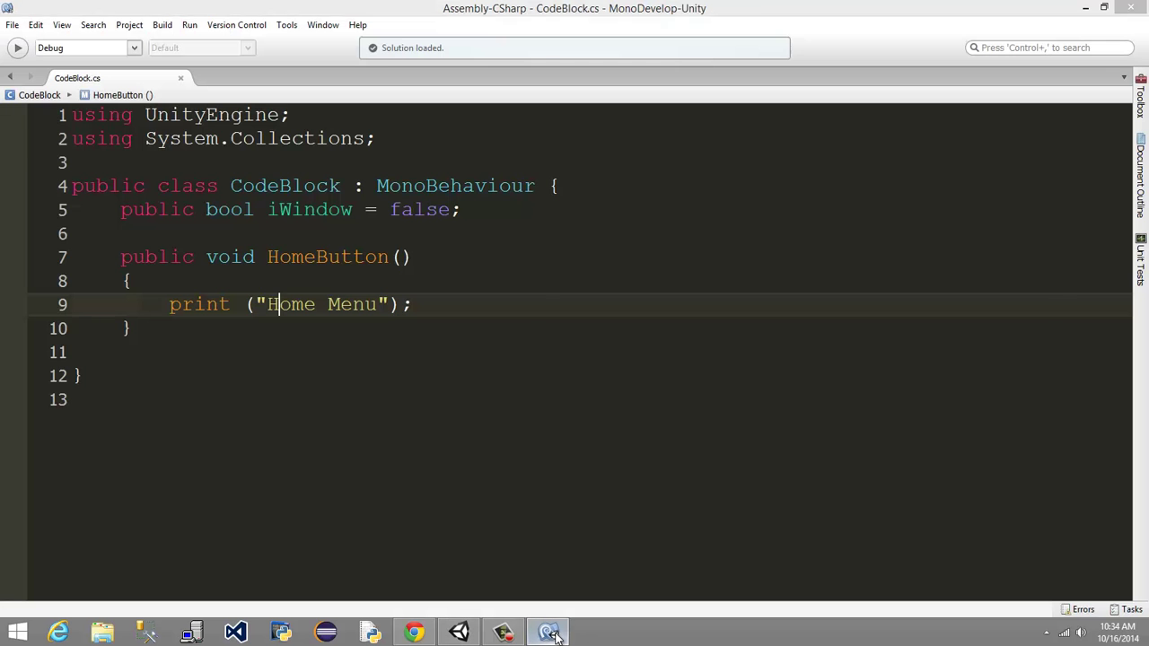
left_click(547, 632)
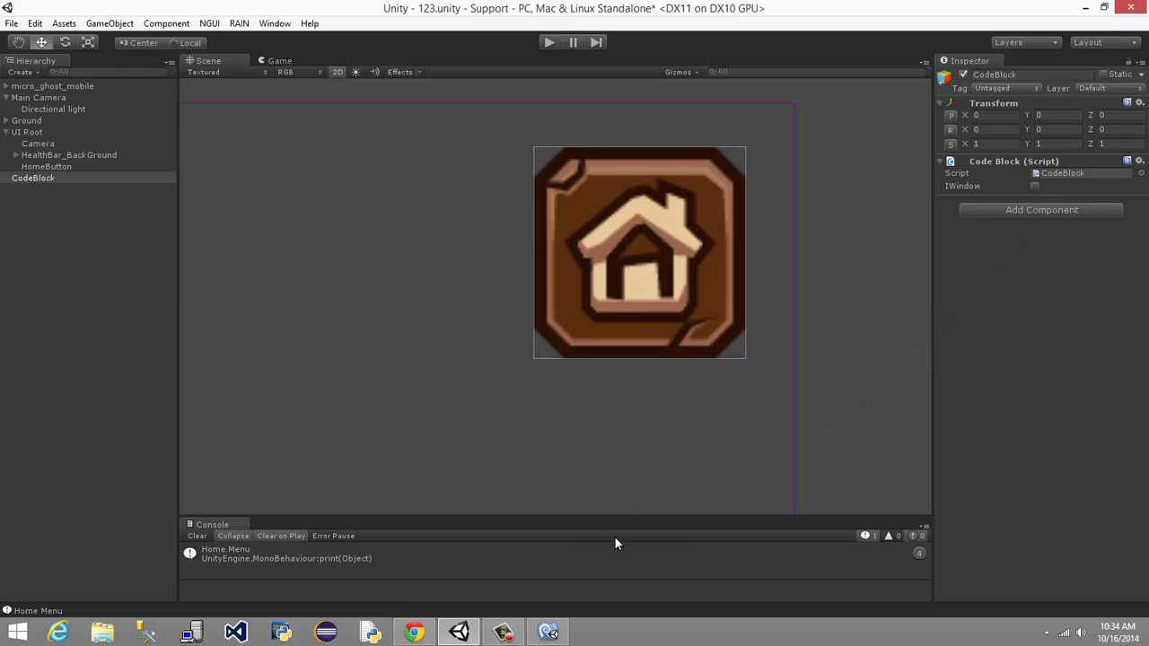
- In the CodeBlock script, replace the print statement in HomeButton with the condition if (iWindow == false)
left_click(551, 630)
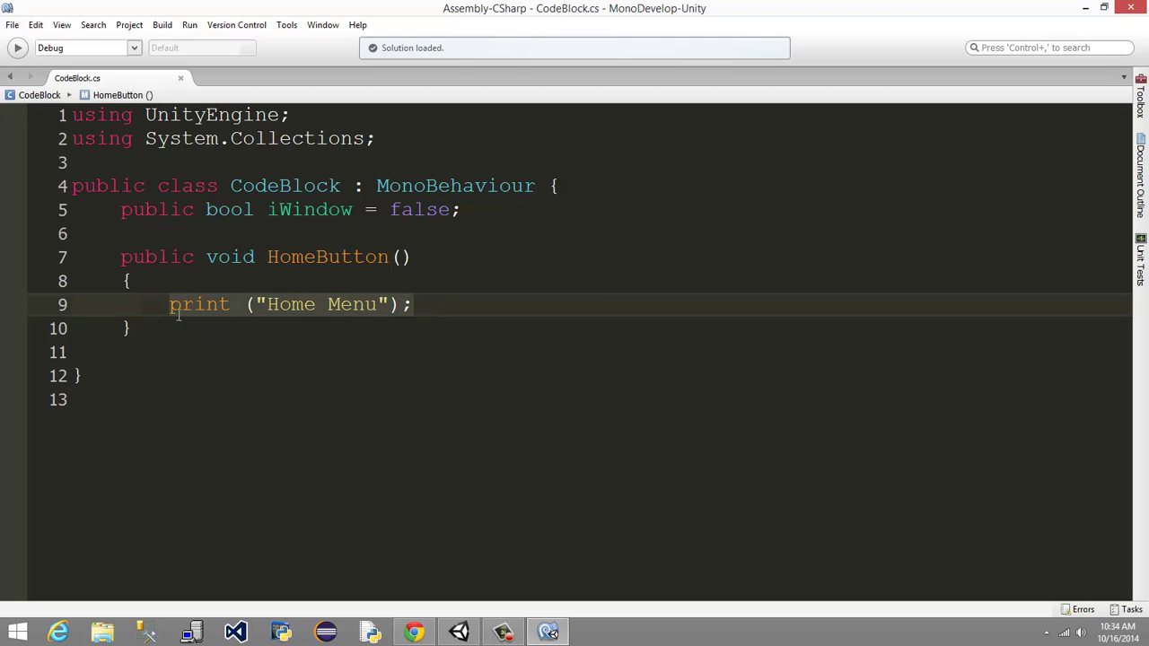
key("ctrl+z")
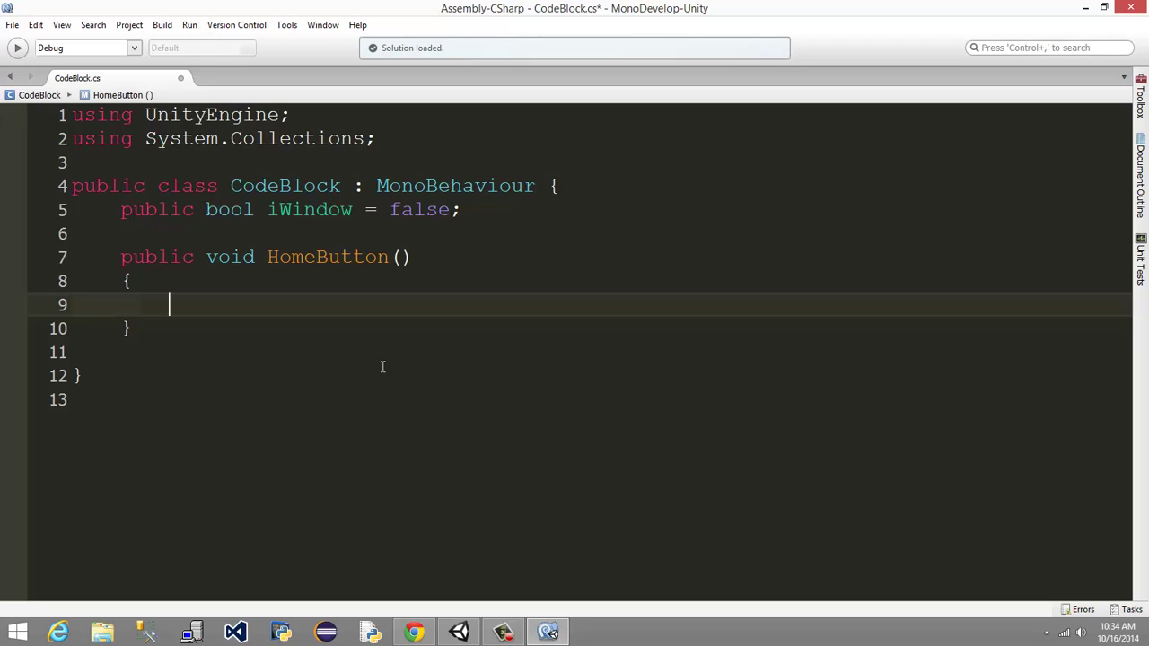
type("if i")
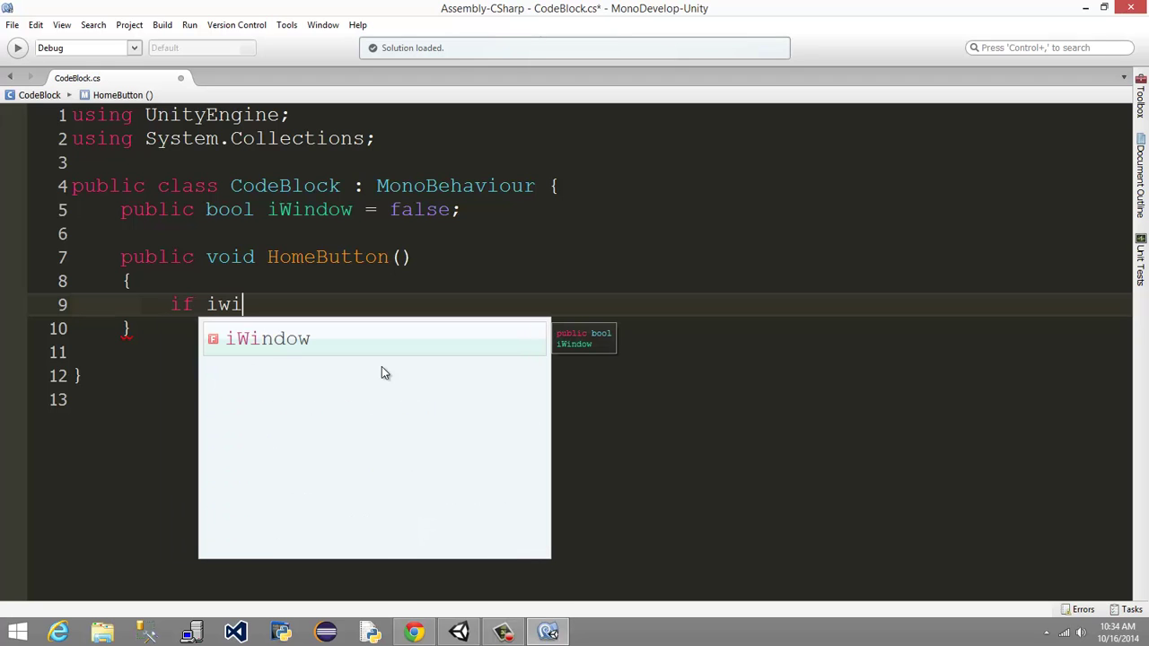
type("Window = fals")
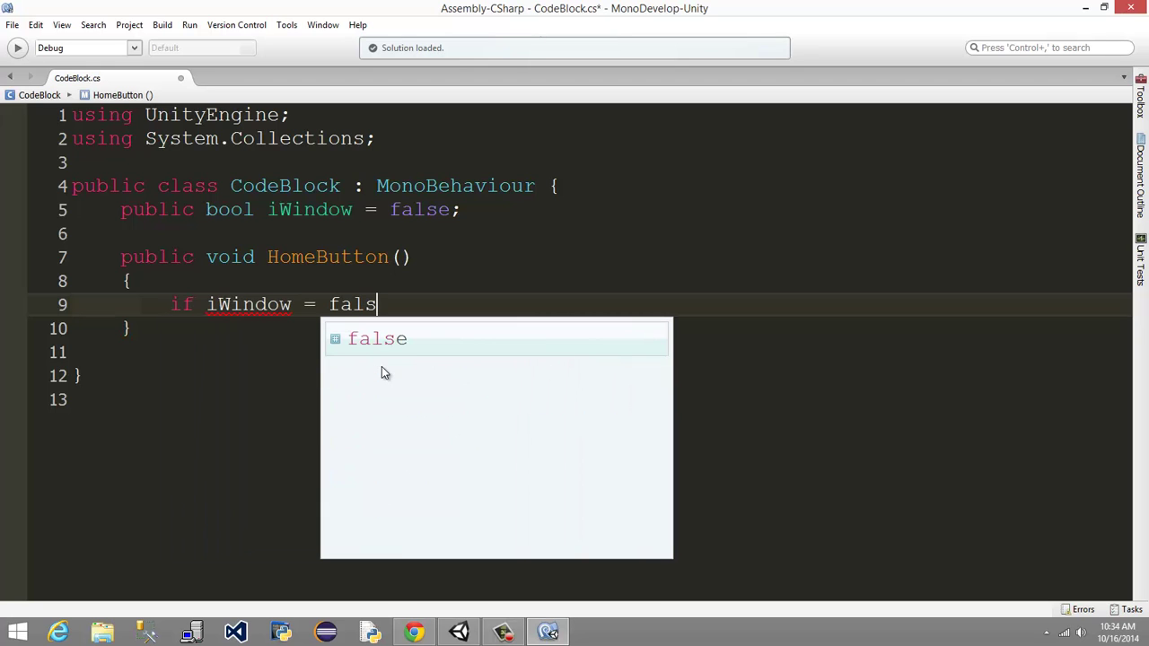
key("BackSpace")
key("BackSpace")
key("BackSpace")
key("BackSpace")
key("BackSpace")
type("= false")
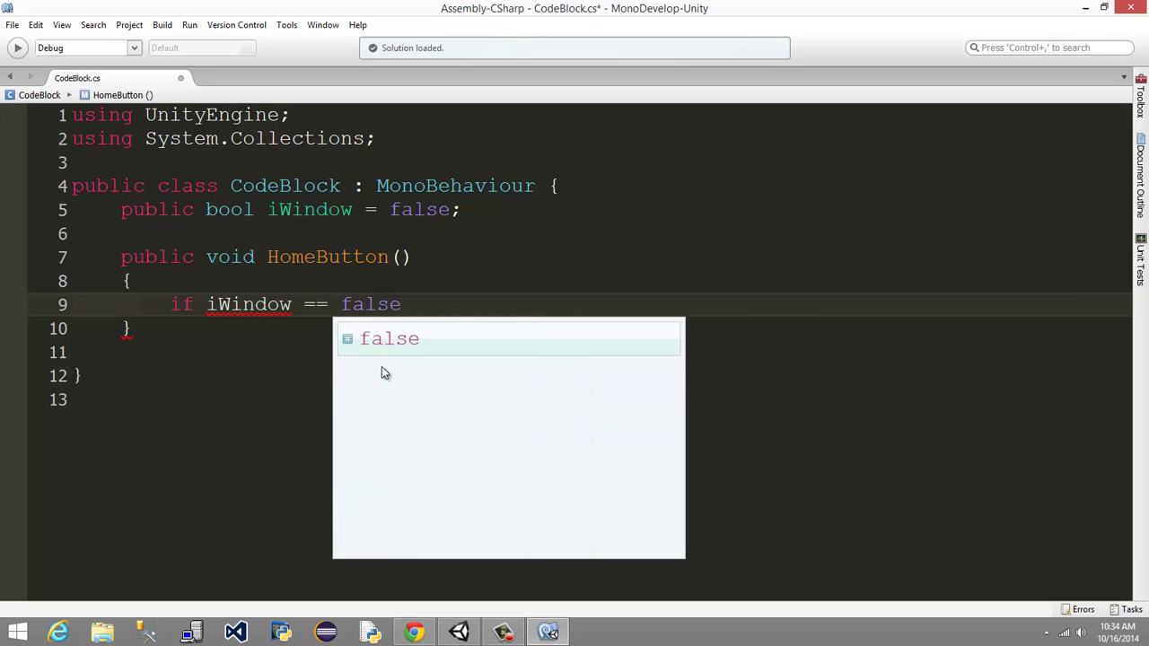
type(";")
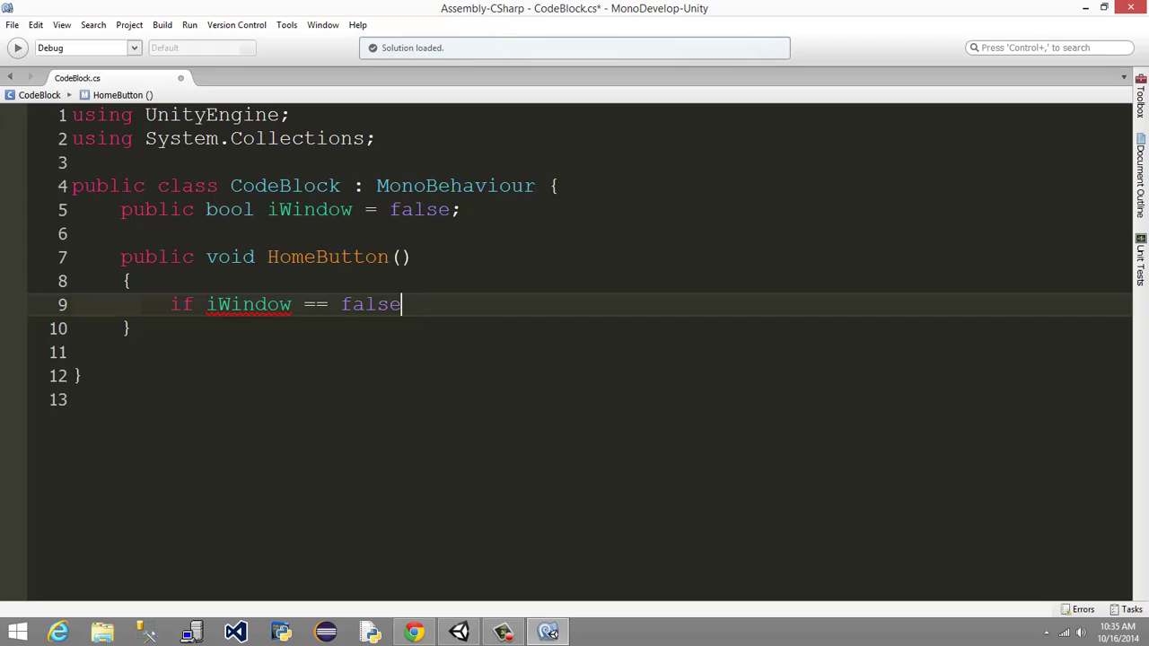
type(")")
left_click(217, 312)
type("(")
left_click(460, 304)
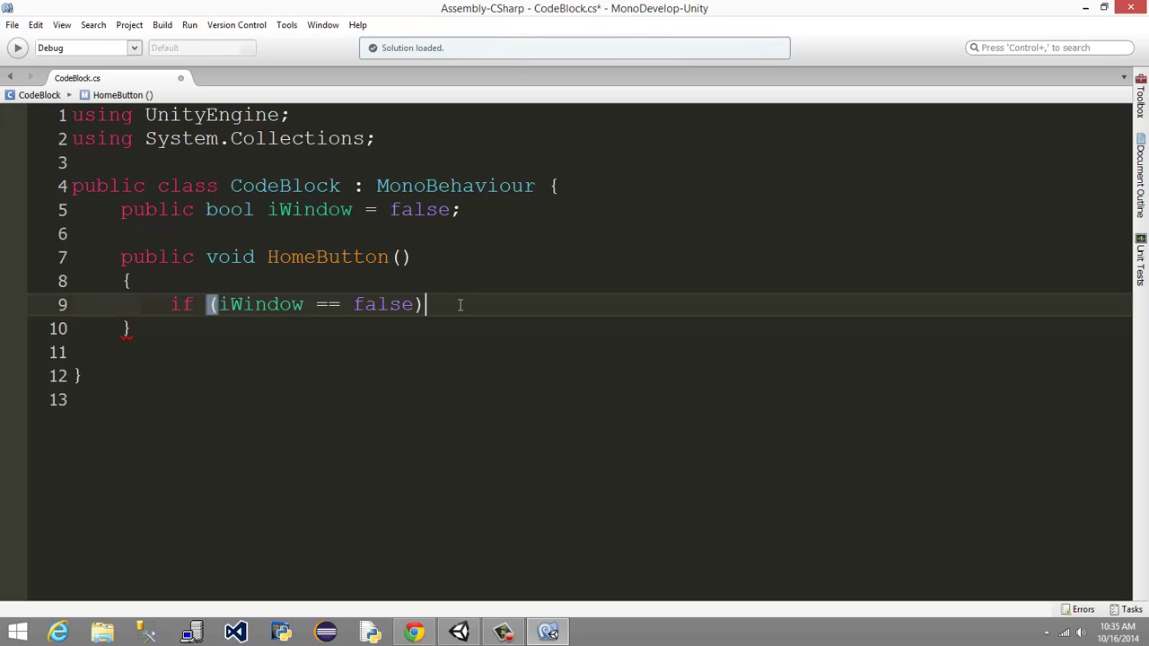
- Add an empty block in curly braces below the if condition and place the cursor inside it
key("Return")
type("{")
key("Return")
key("Return")
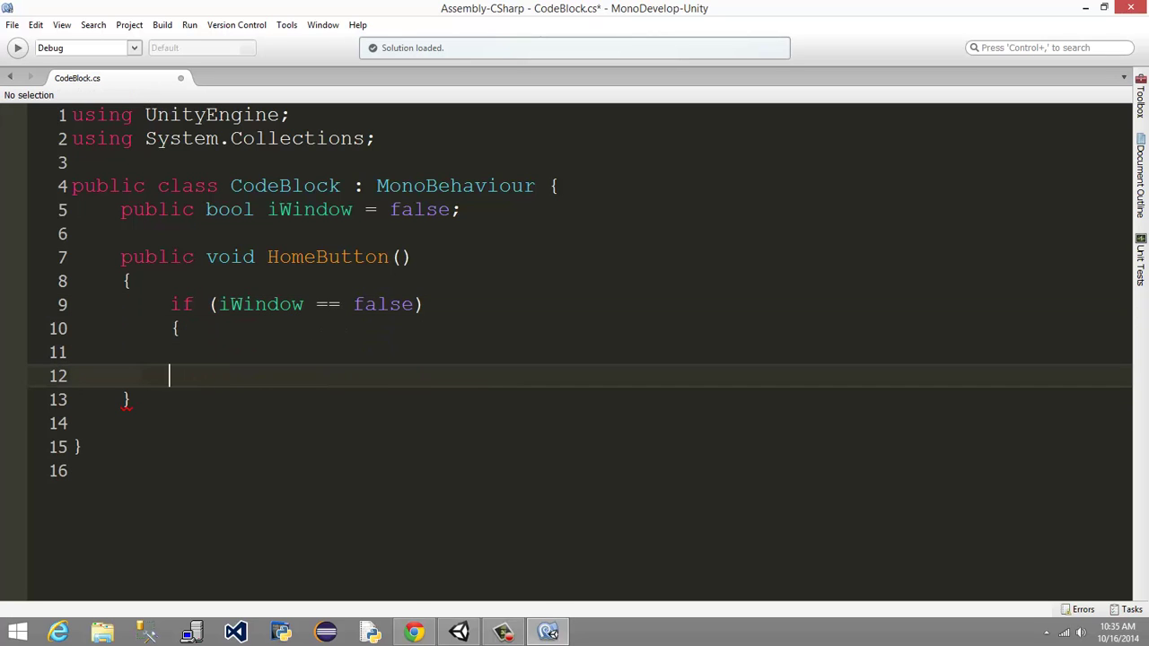
type("}")
key("Up")
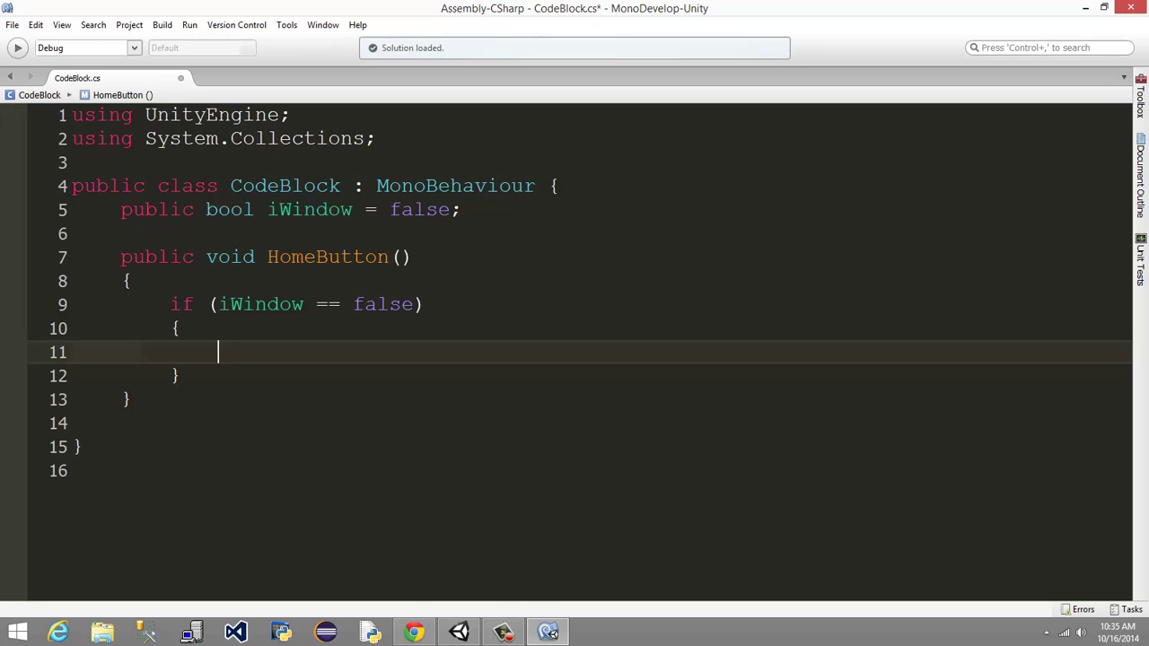
- Add the statement print ("iWindow True"); inside the if block and start a new line below it
type("print")
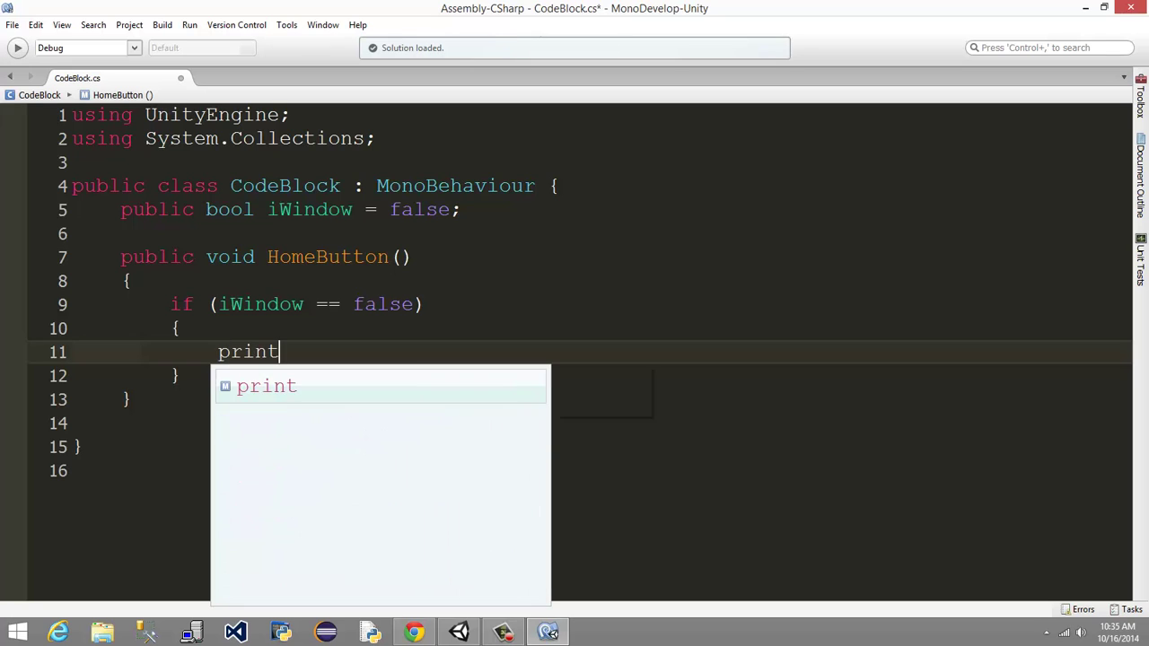
type(" (\"")
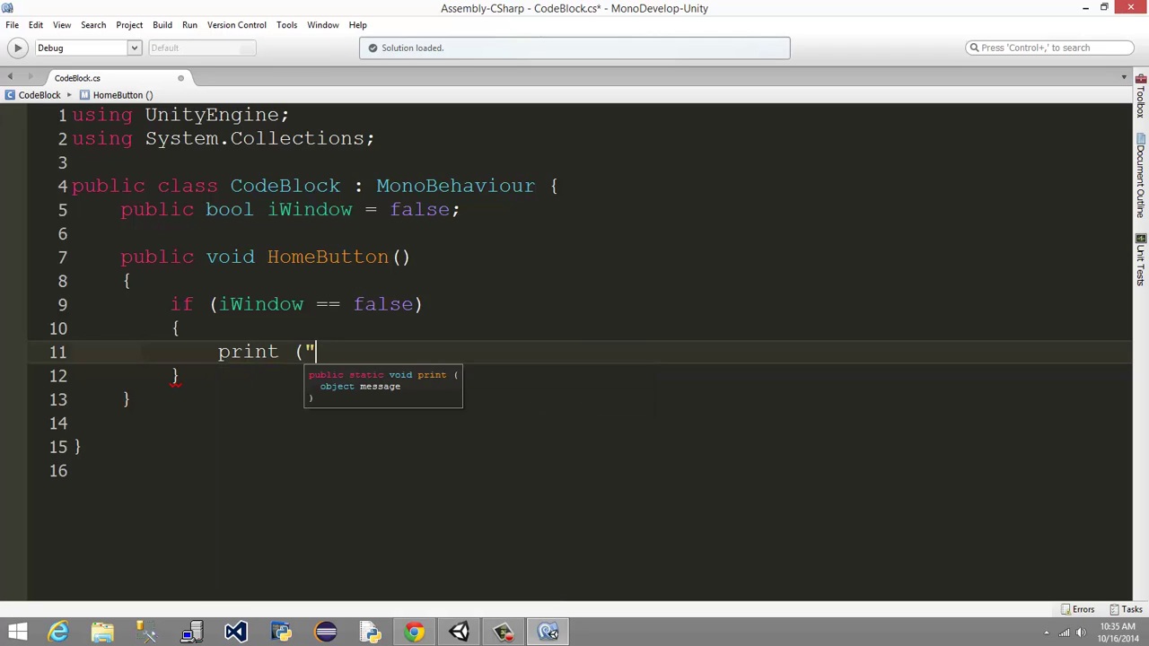
type("iWindow")
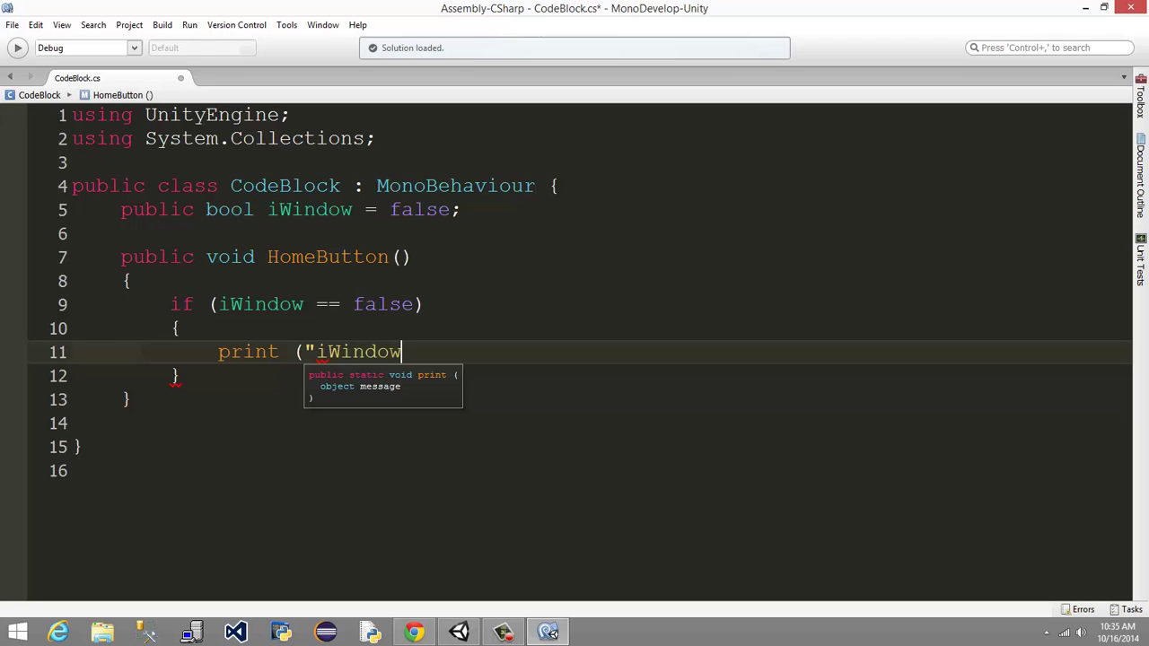
type(" True\");")
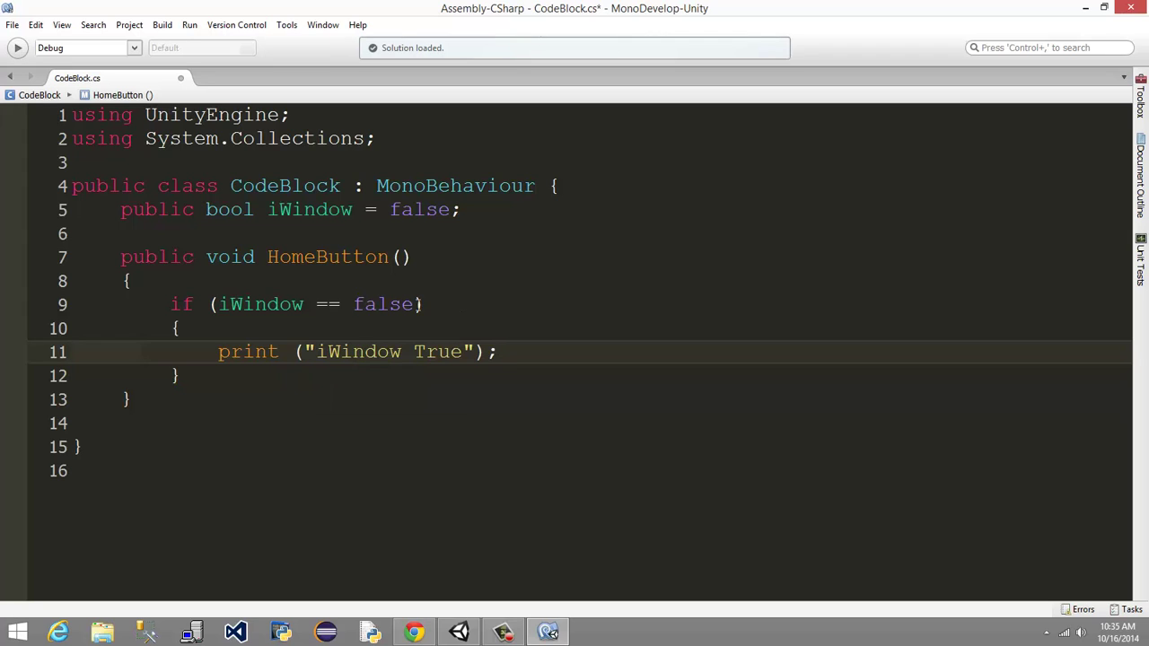
left_click(331, 328)
left_click(521, 356)
key("Return")
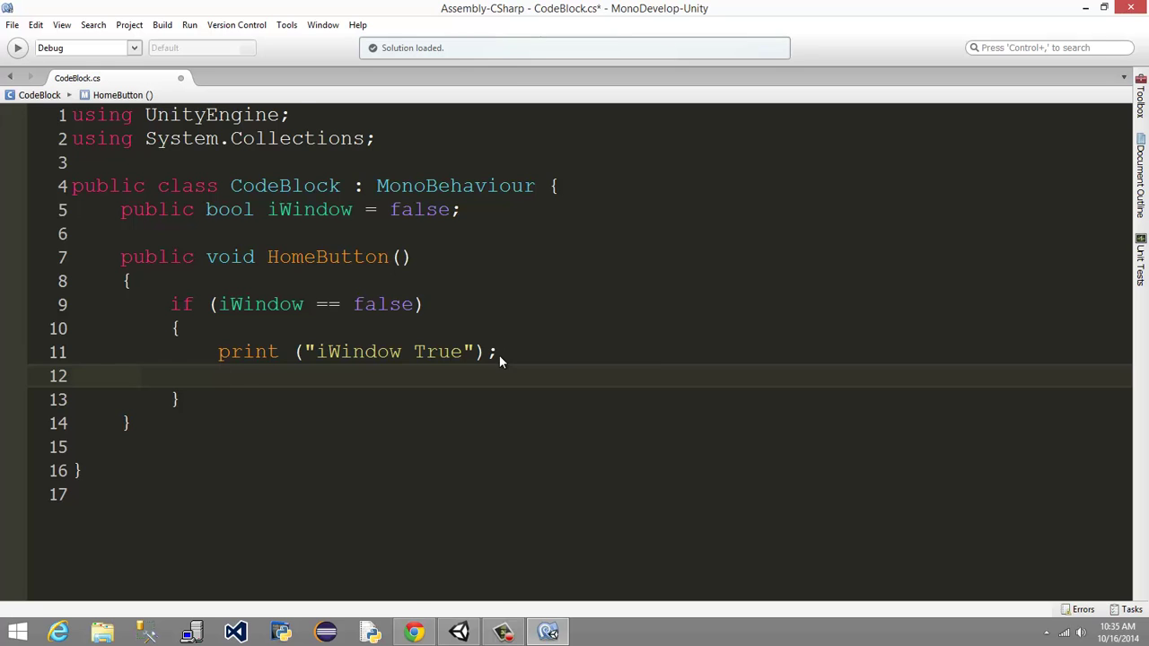
- Add the statement iWindow = true; below the print statement in the if block and save the script
type("iWindow = ")
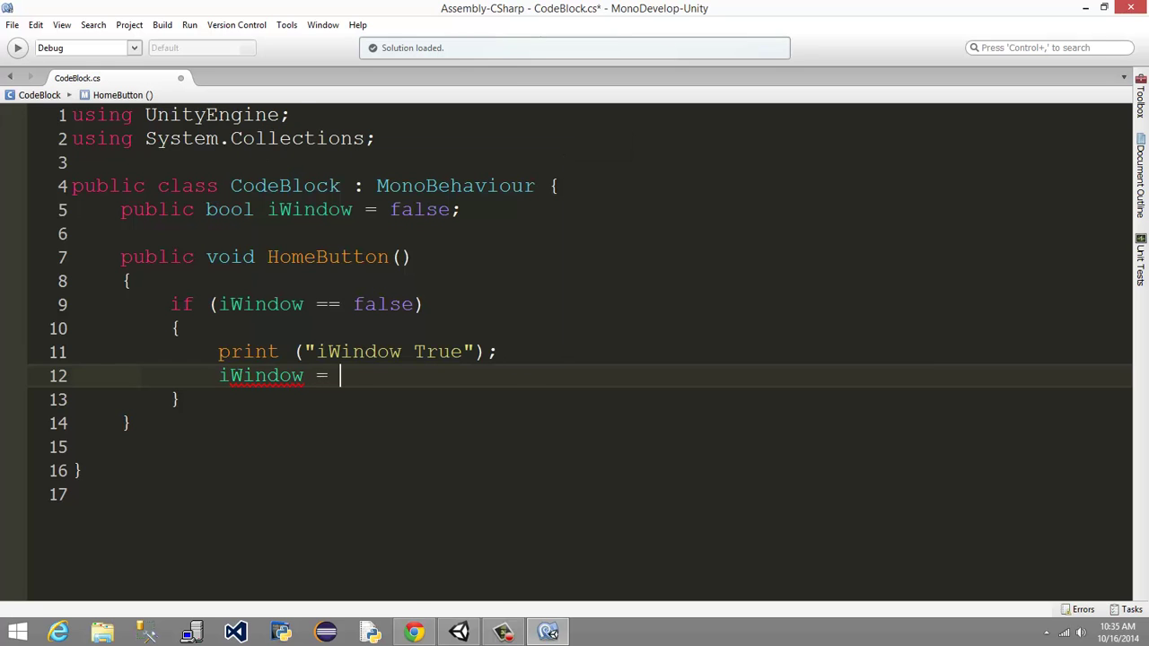
type("true;")
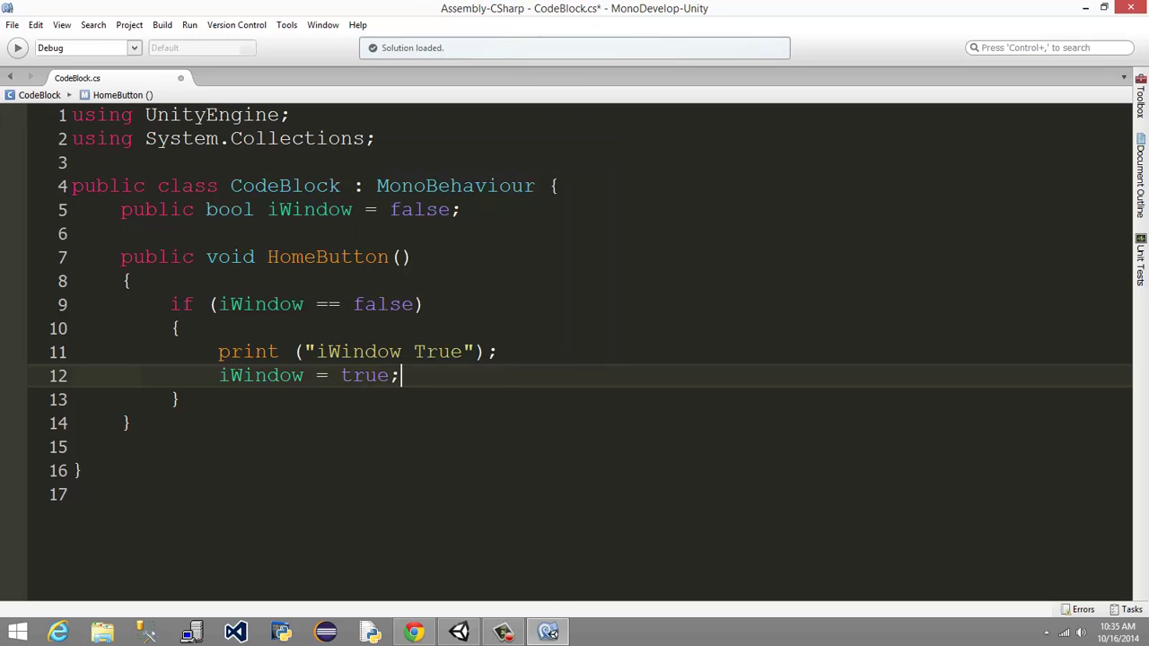
key("ctrl+s")
- Below the if block in HomeButton, leave a blank line and add the condition else if (iWindow != false)
left_click(297, 399)
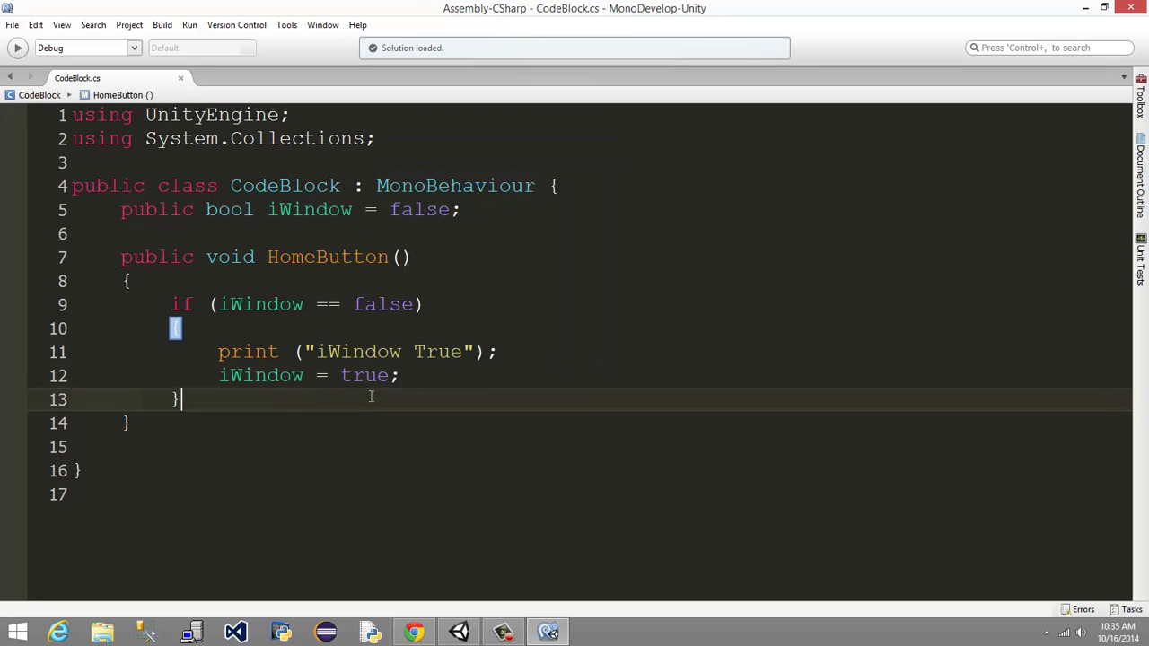
key("Return")
key("Return")
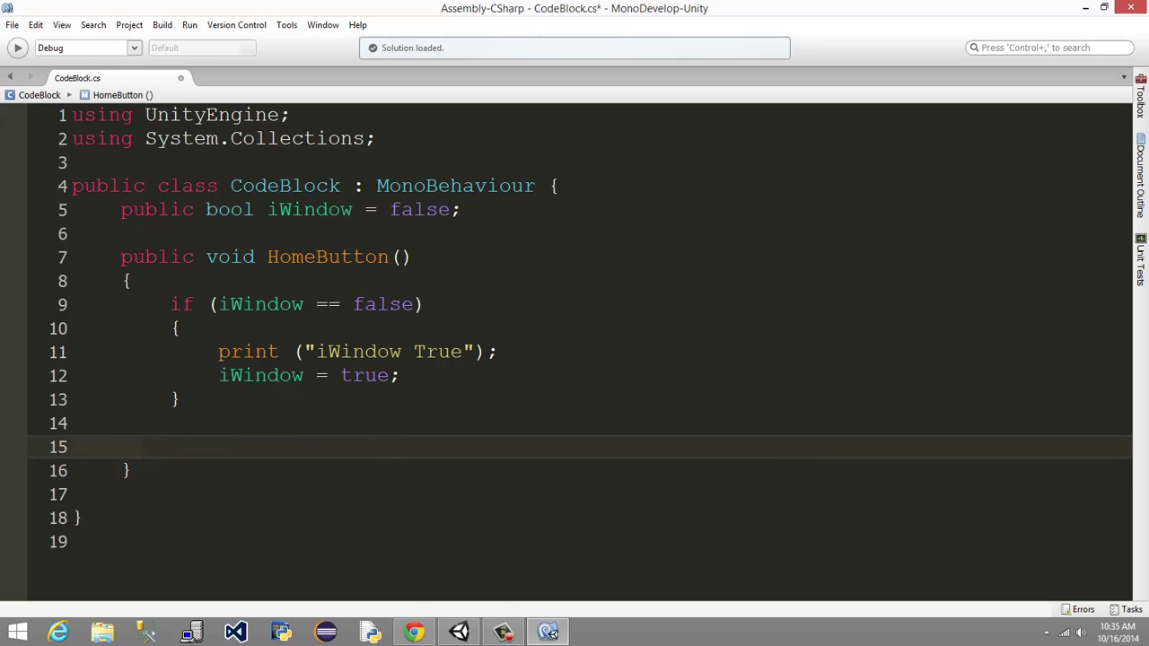
type("else if (iWindow ")
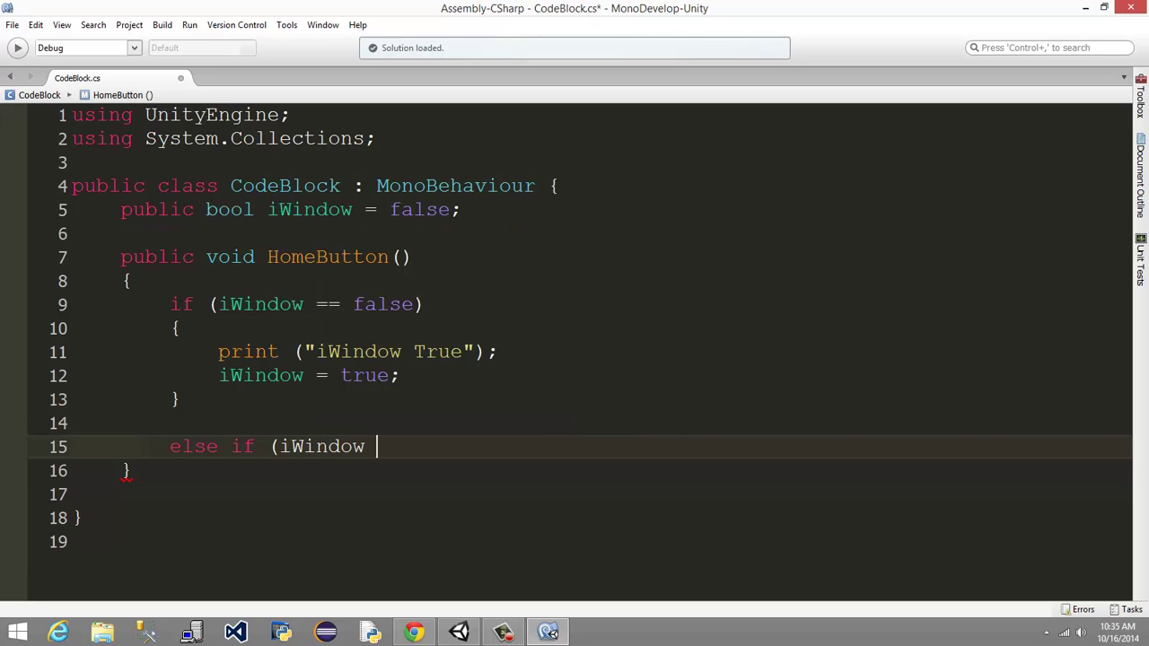
type("!= null,")
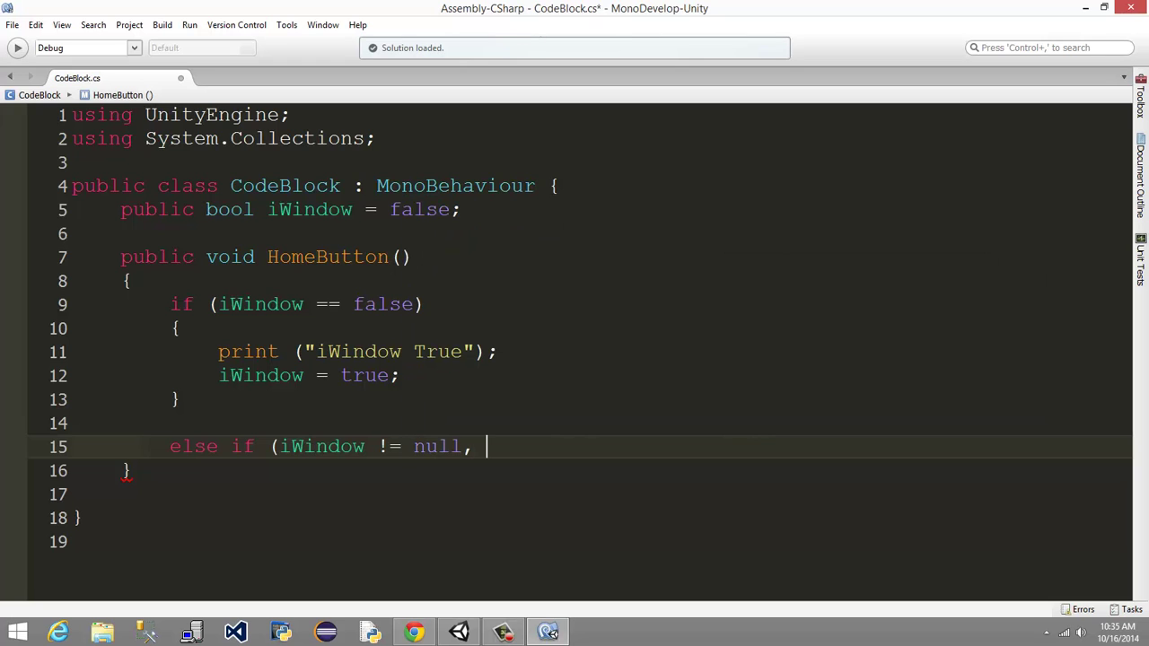
key("BackSpace")
key("BackSpace")
key("BackSpace")
key("BackSpace")
key("BackSpace")
key("BackSpace")
type("false")
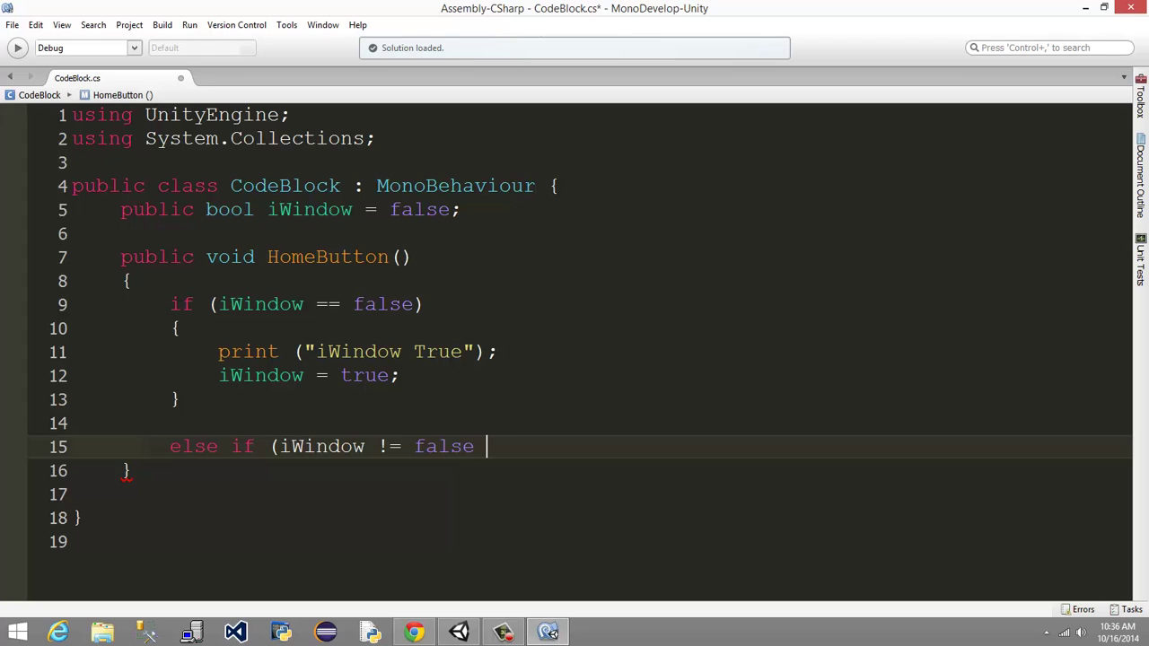
key("BackSpace")
type(")")
key("Return")
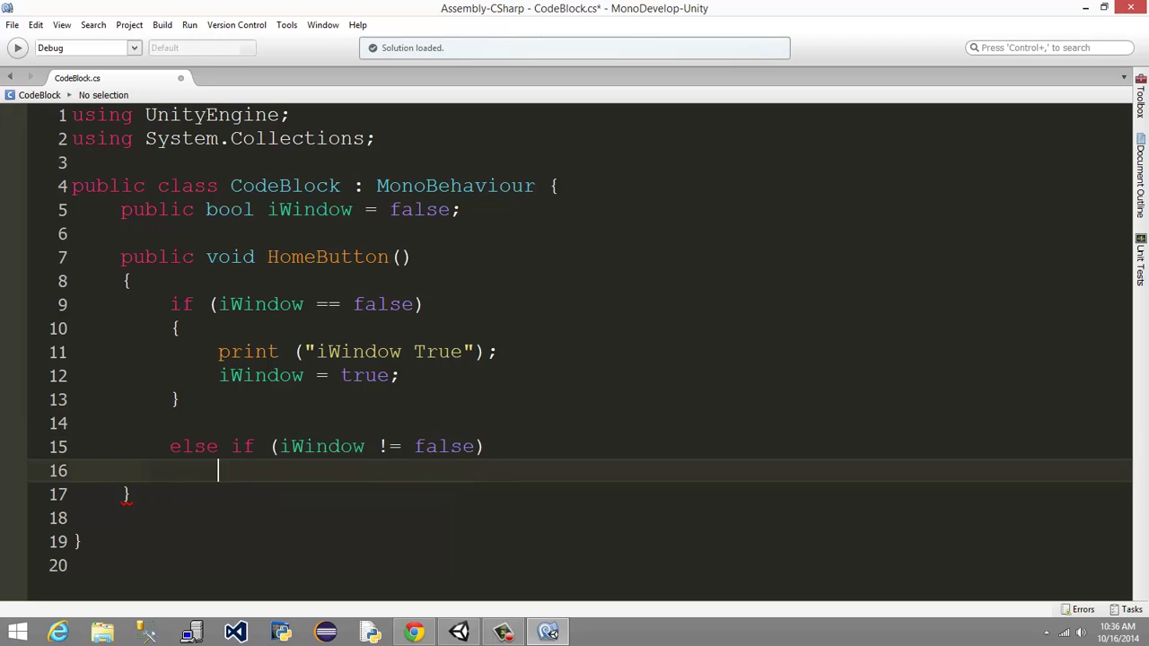
- Add an empty block in curly braces below the else if condition and place the cursor inside it
type("{")
key("Return")
key("Return")
type("}")
left_click(217, 495)
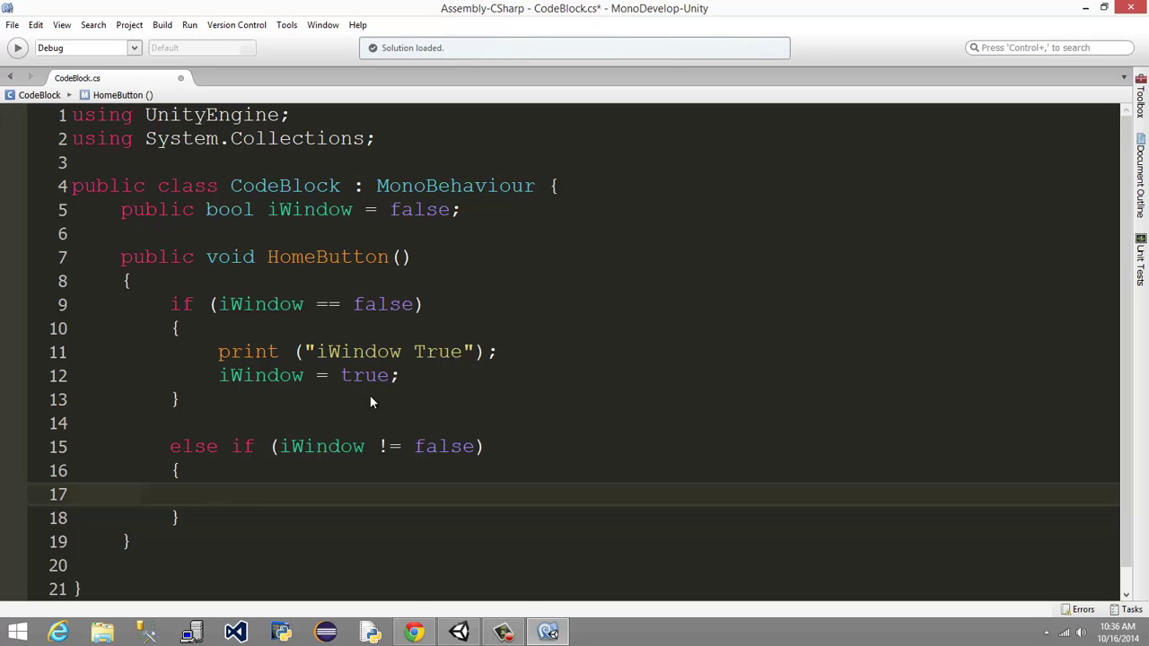
- Fill the else if block with print ("iWindow False"); and iWindow = false; and save the script
type("print (\"iWind")
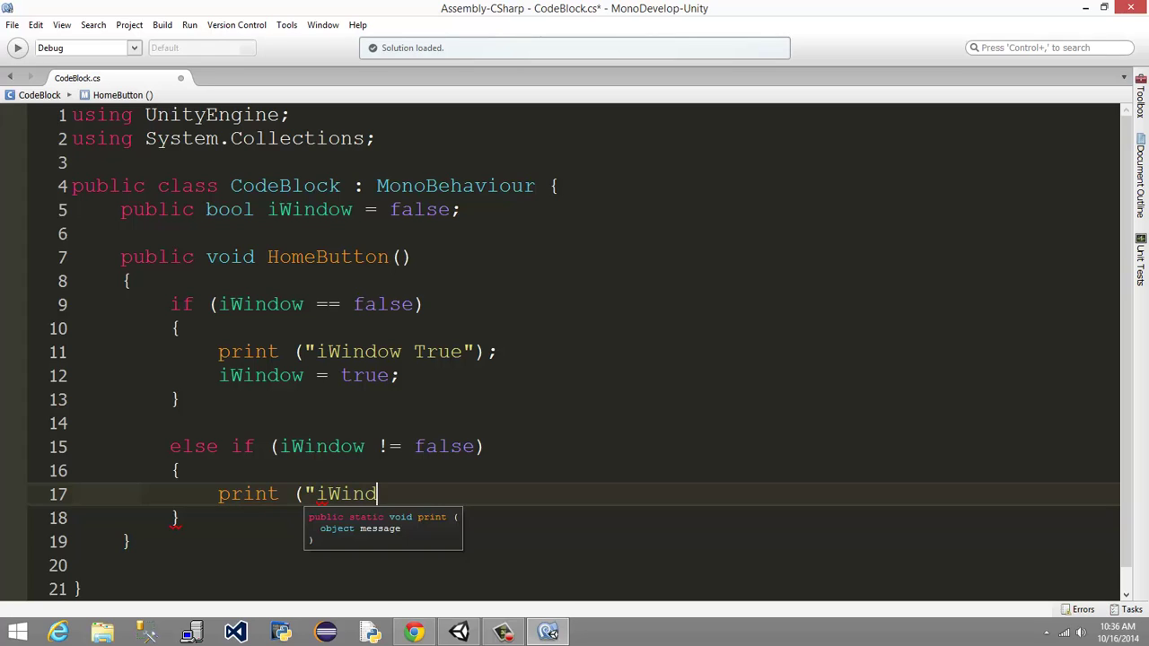
type("ow False\");")
key("Return")
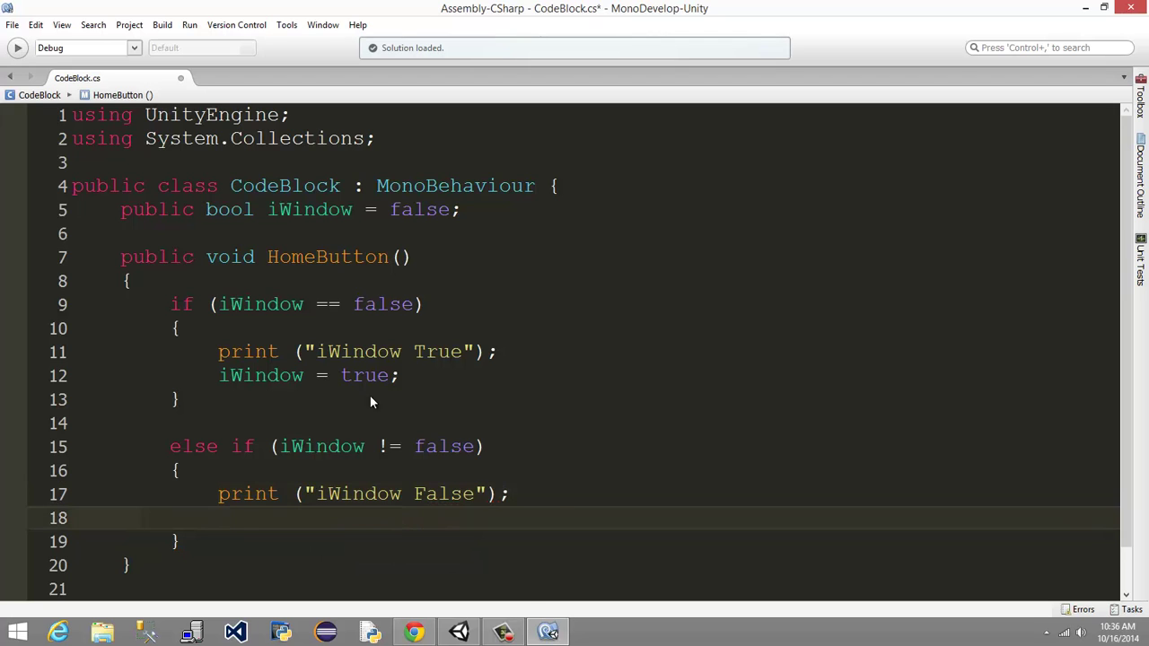
type("iWindow = false;")
key("ctrl+s")
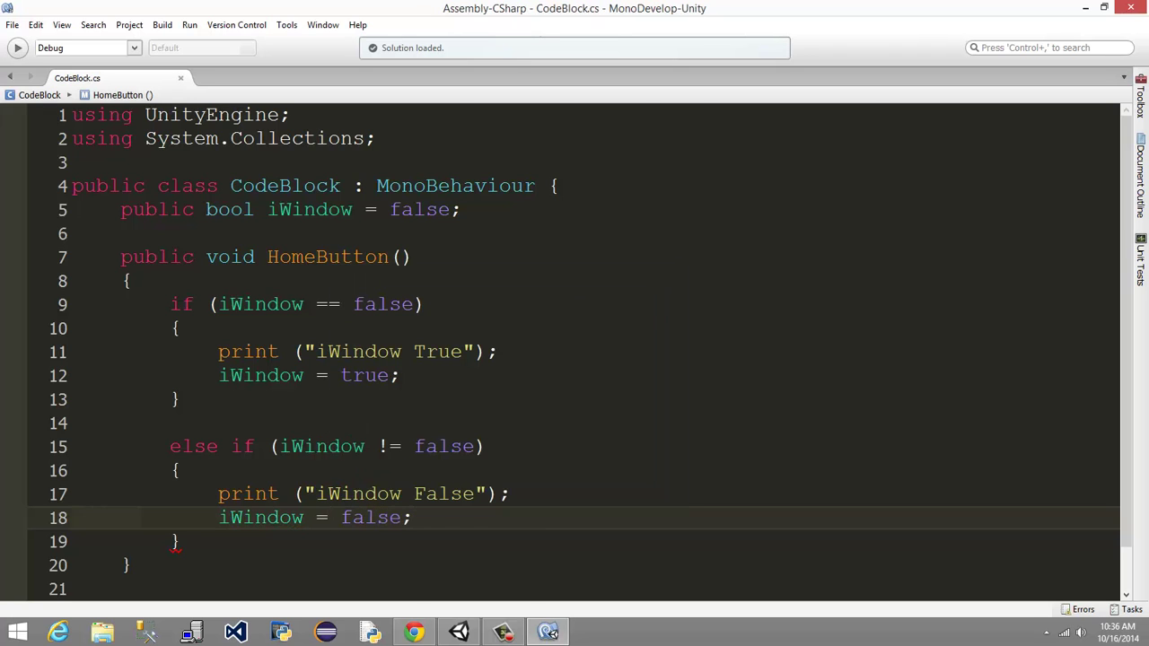
- Review the finished HomeButton method, especially the print statement and iWindow assignment in the first if block
scroll(367, 328, "down", 1)
left_click(485, 336)
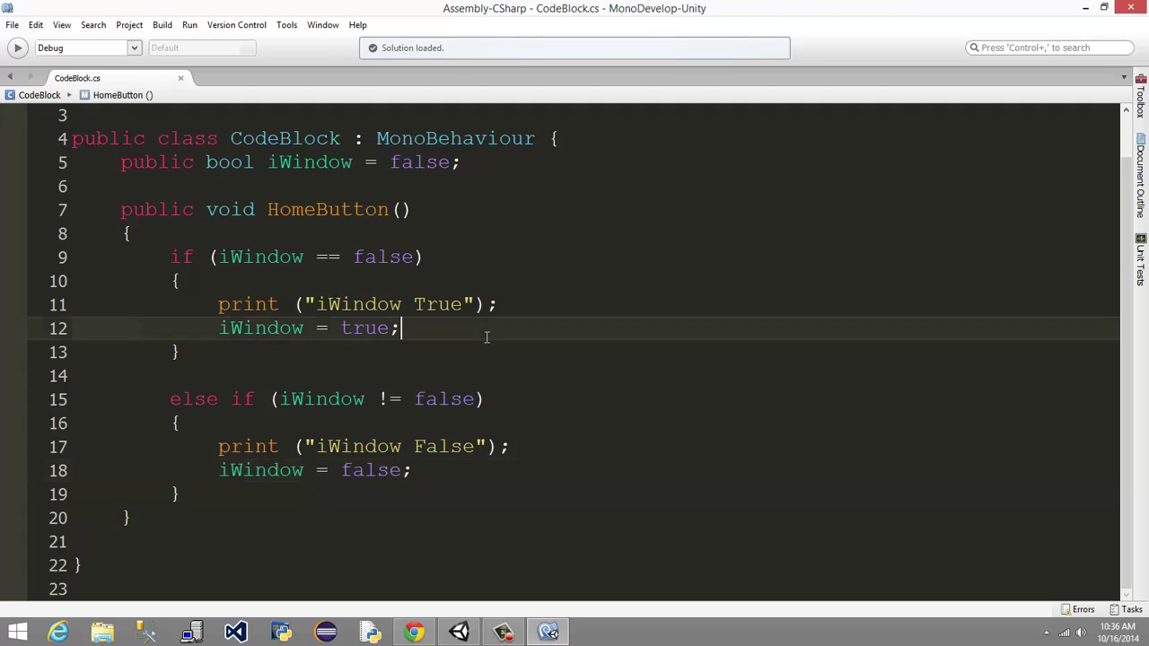
left_click(410, 370)
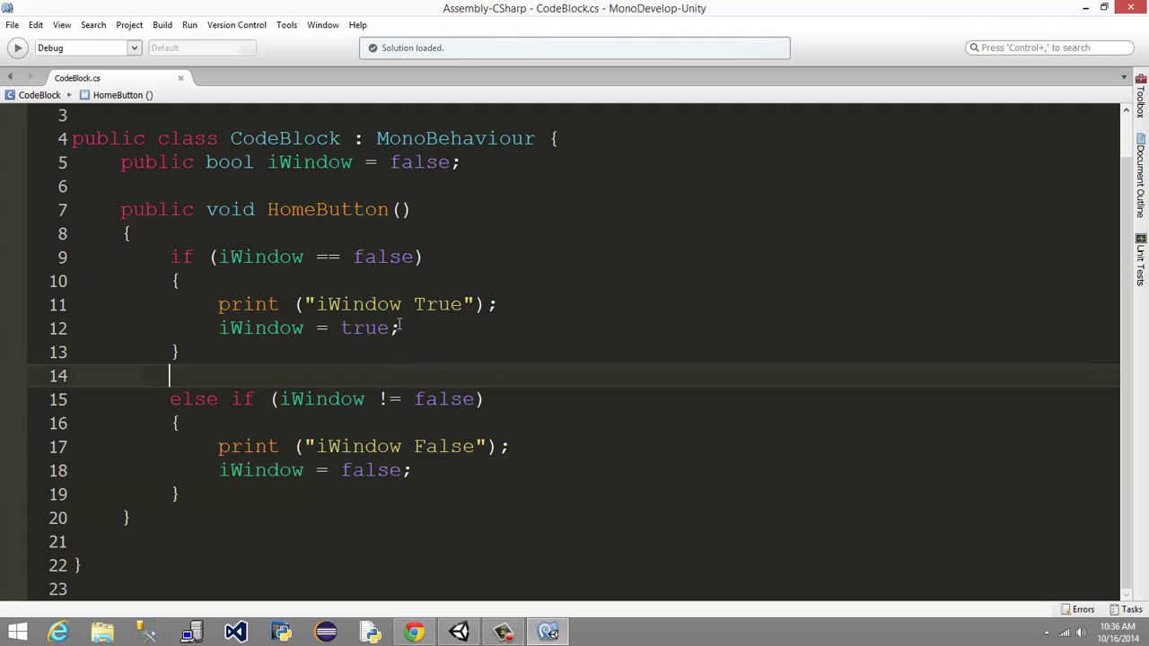
left_click(412, 329)
key("Up")
key("Up")
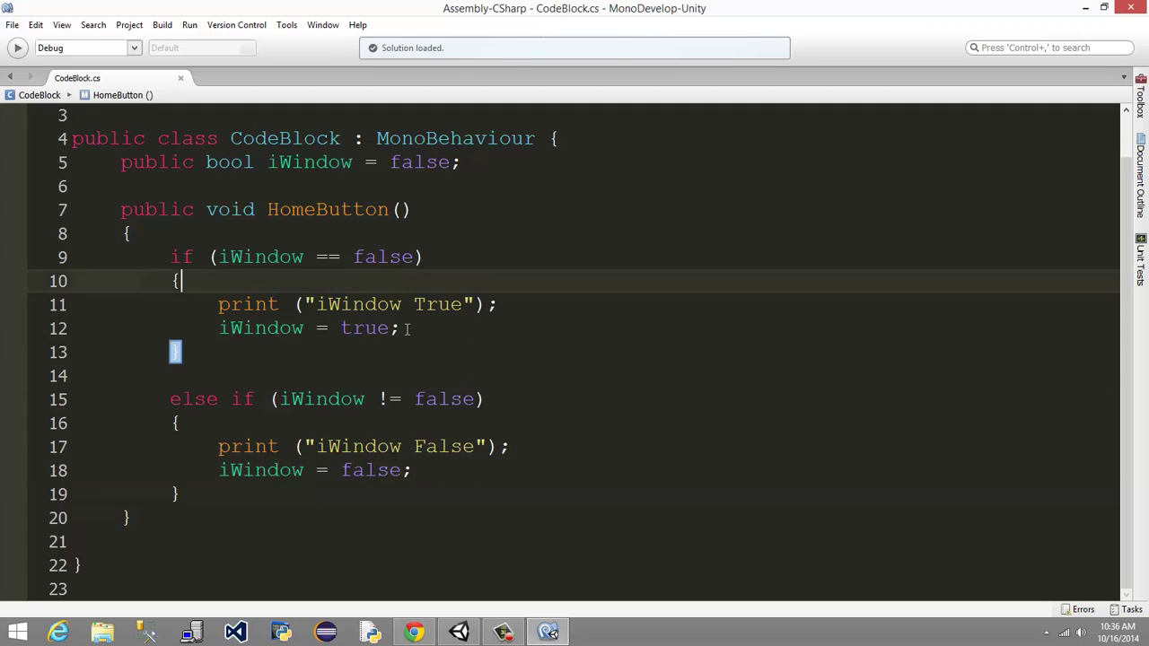
left_click(413, 328)
left_click(351, 355)
left_click(422, 323)
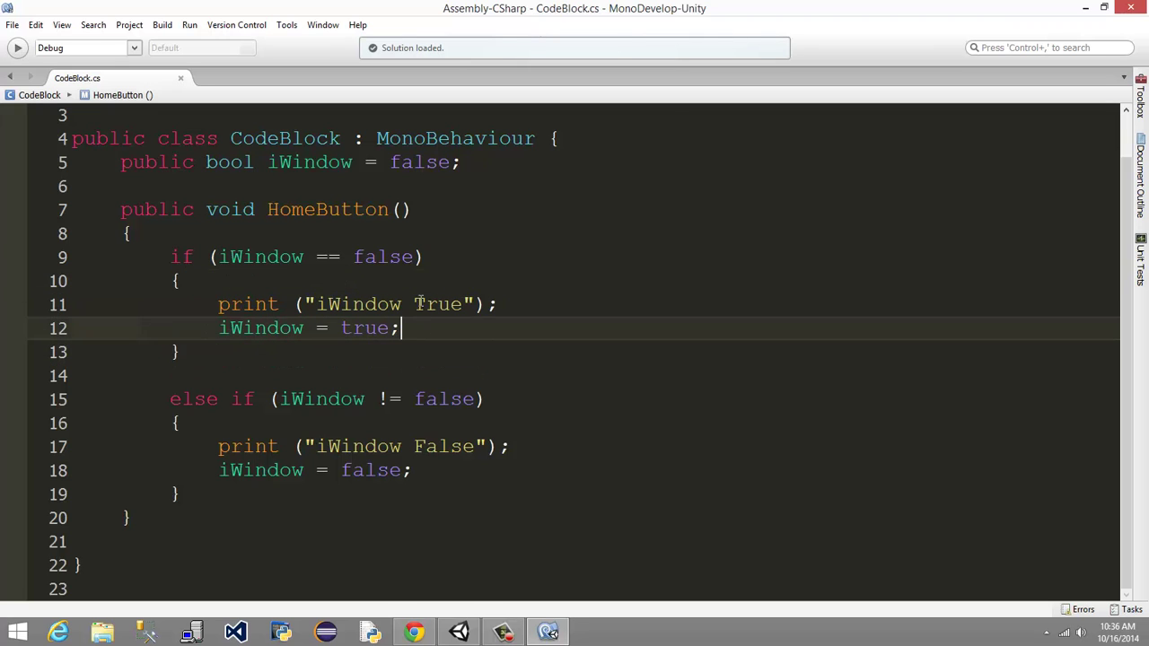
key("Up")
key("Up")
left_click(426, 330)
left_click(402, 353)
left_click(419, 323)
left_click(420, 285)
left_click(429, 329)
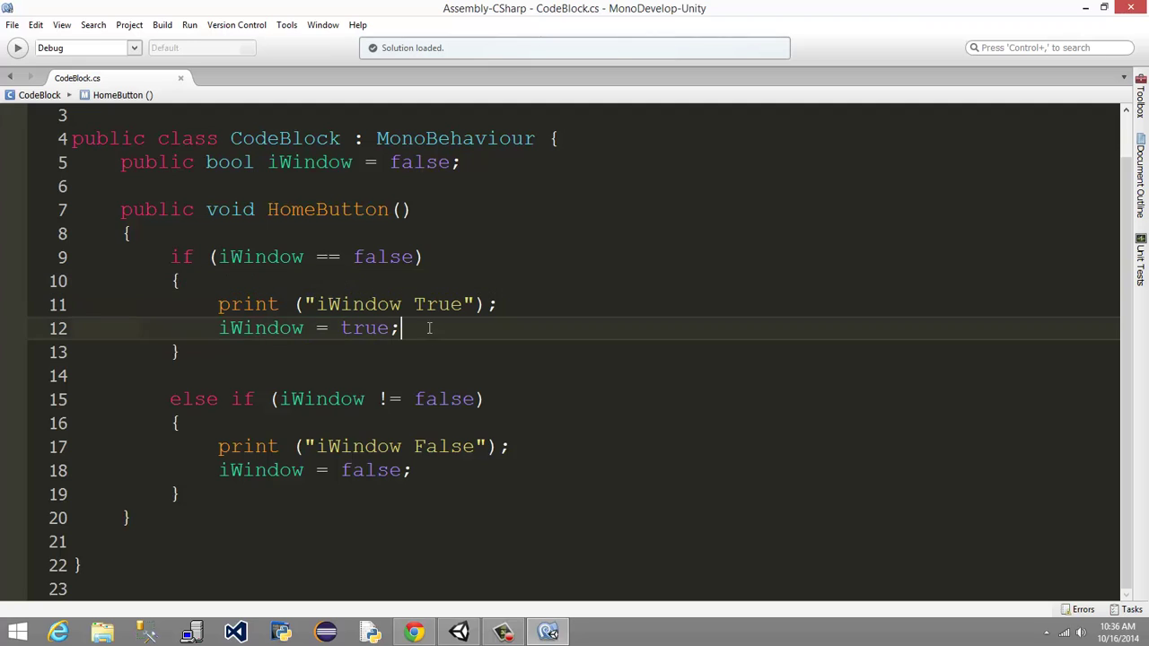
left_click(406, 292)
left_click(405, 326)
left_click(211, 304)
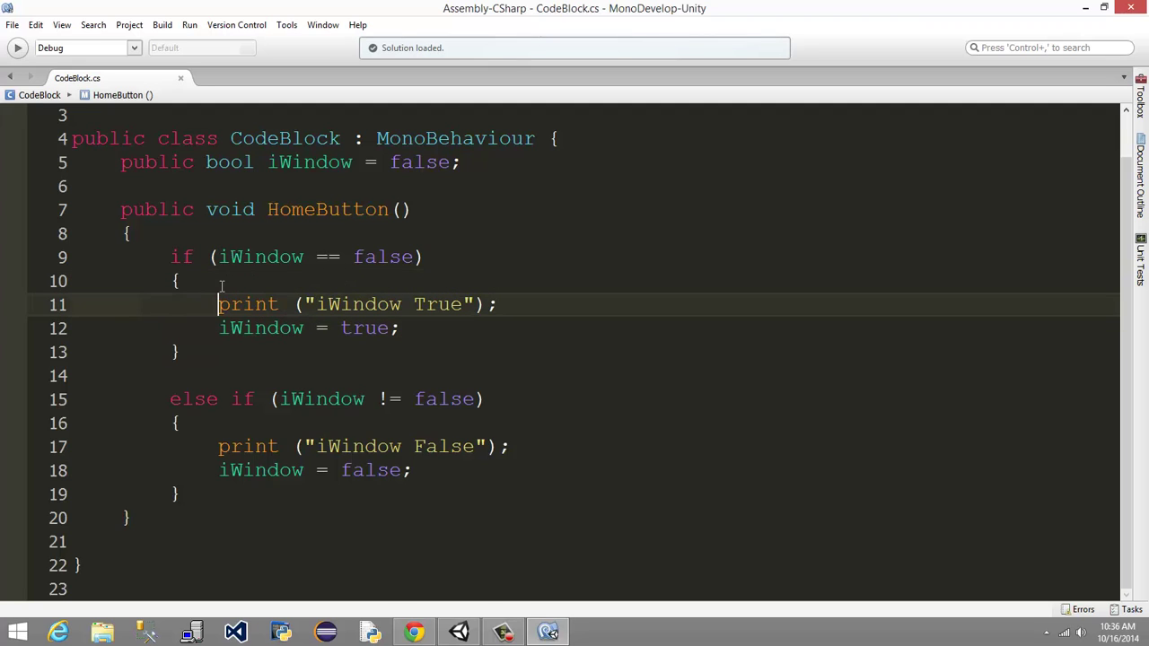
left_click(365, 288)
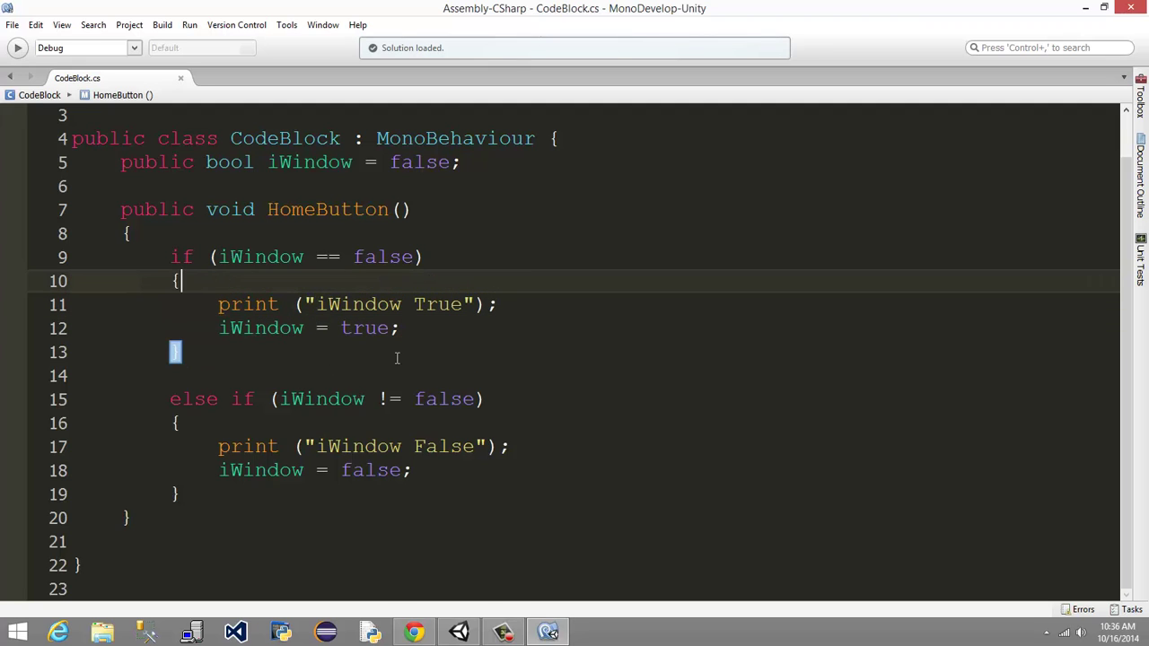
left_click(340, 334)
- Switch to Unity, run the game, and use the home button twice to check the IWindow checkbox and console output
left_click(457, 632)
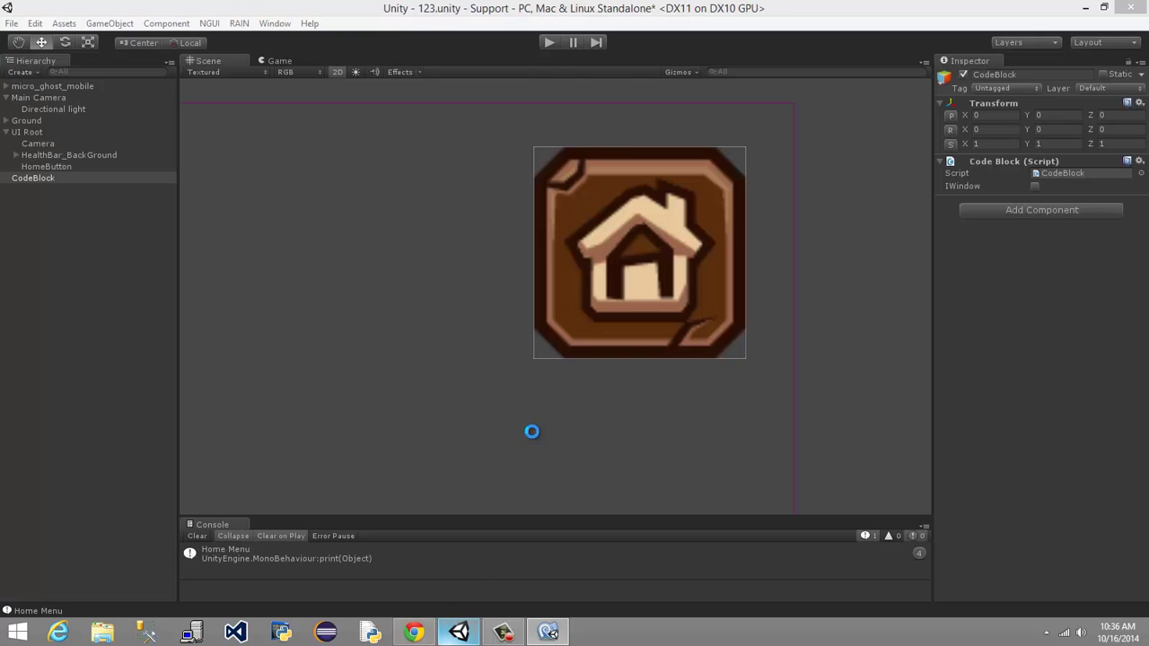
left_click(550, 43)
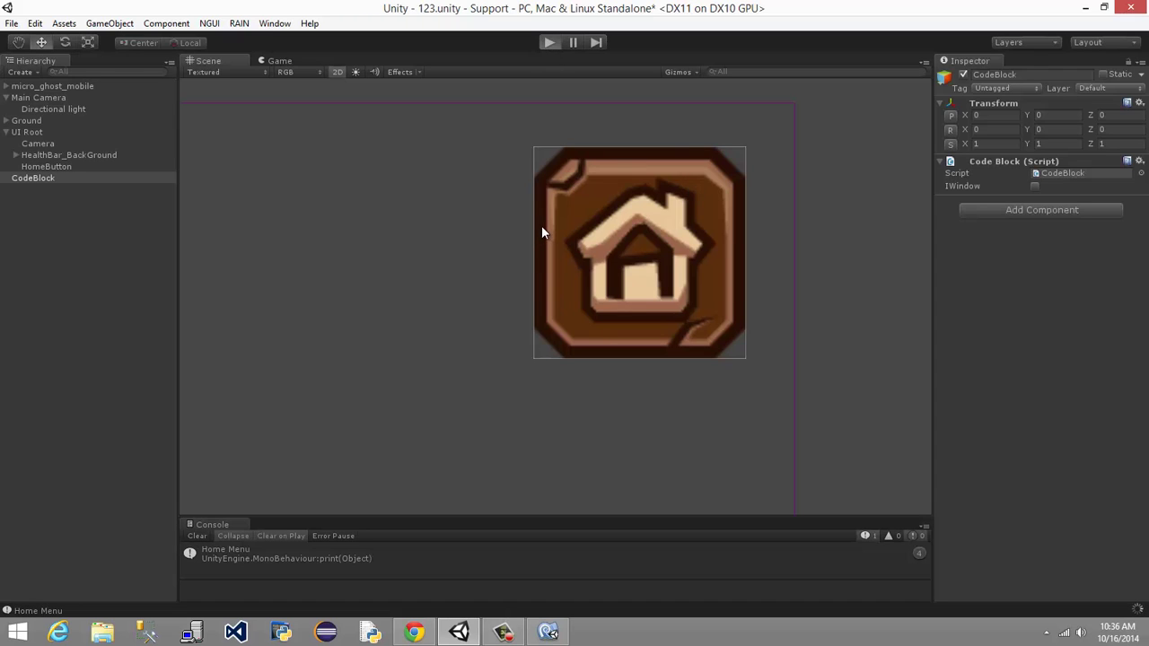
key("ctrl+p")
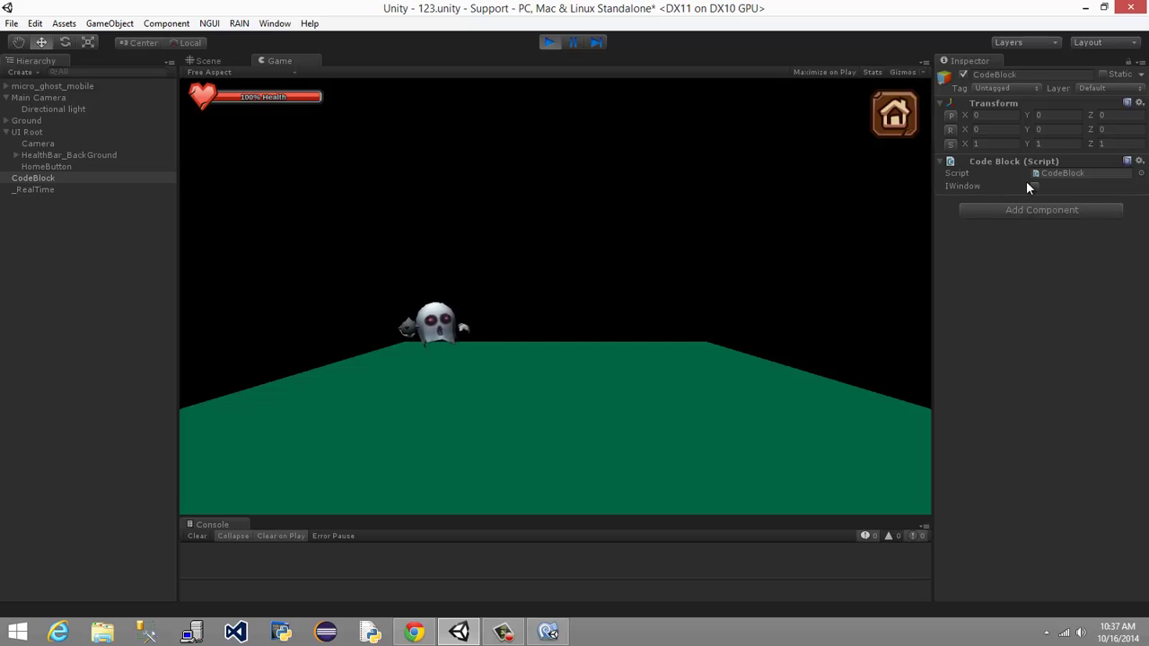
left_click(894, 124)
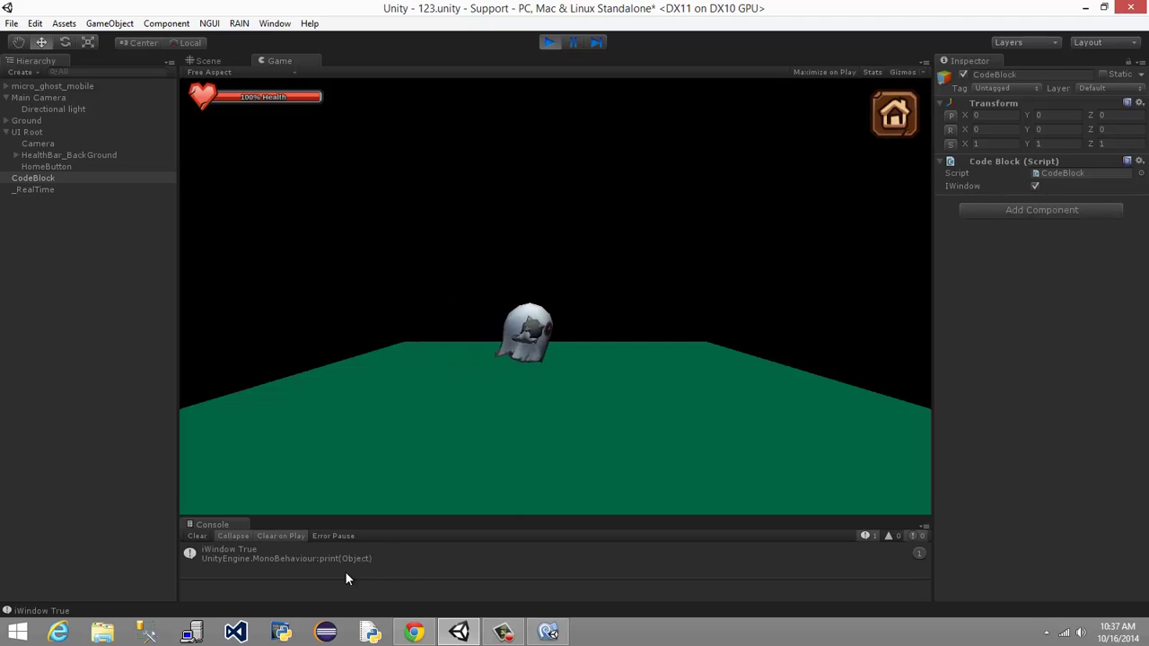
left_click(912, 136)
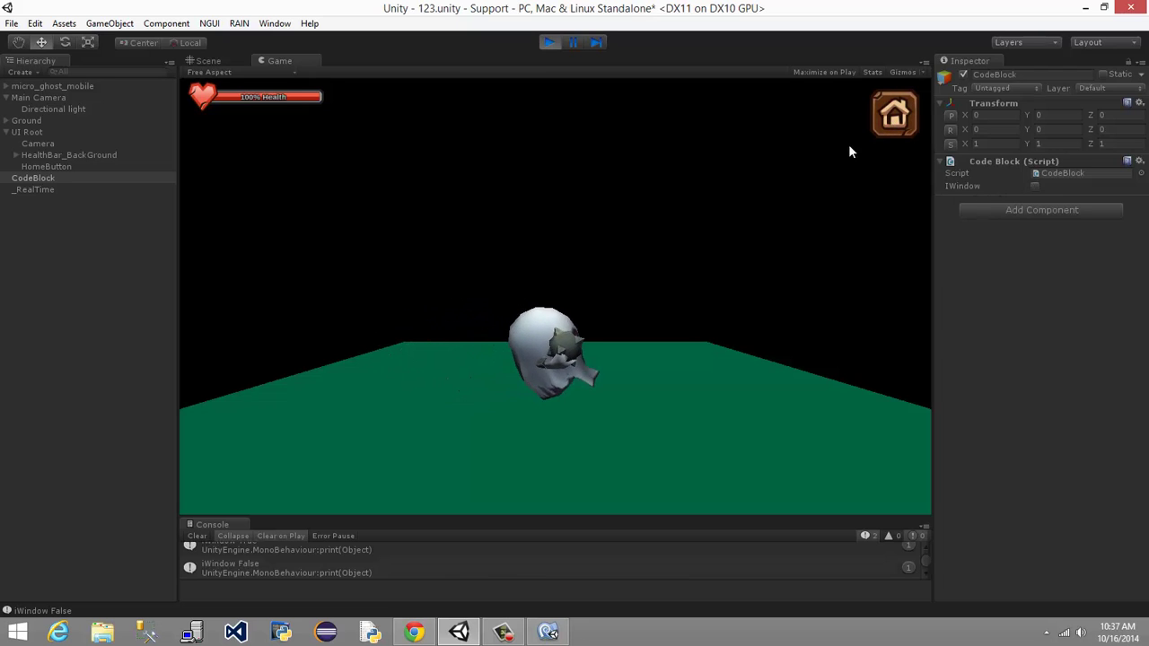
- Toggle the home button repeatedly in the running game to test the iWindow flag, and stop the game
left_click(886, 126)
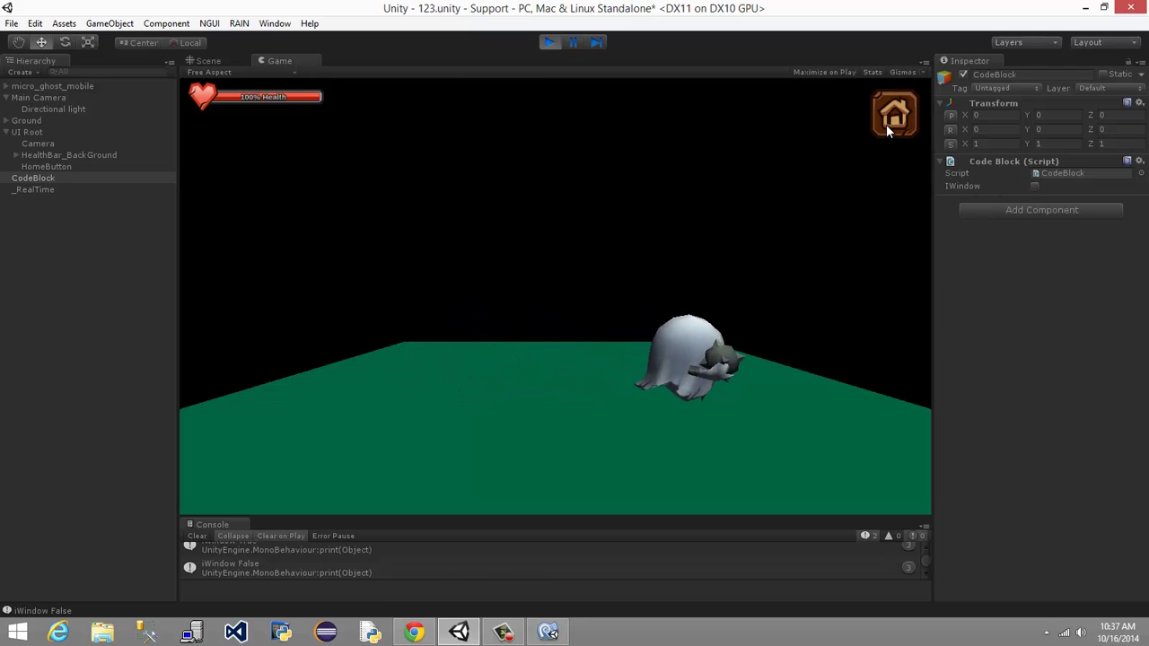
left_click(886, 124)
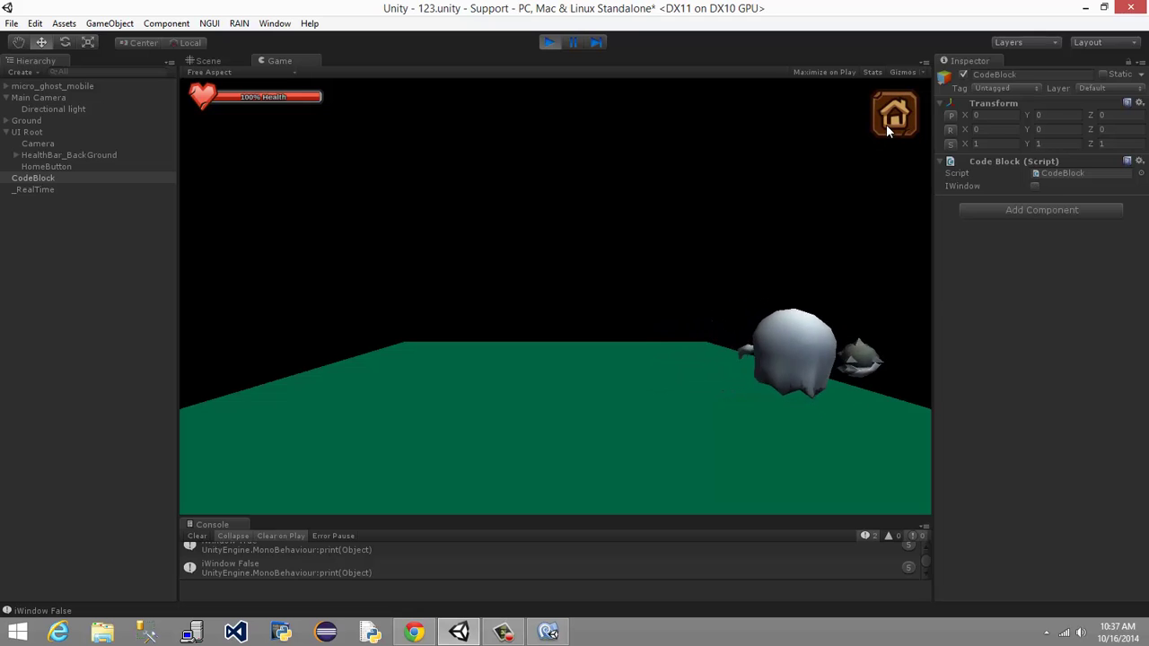
left_click(886, 124)
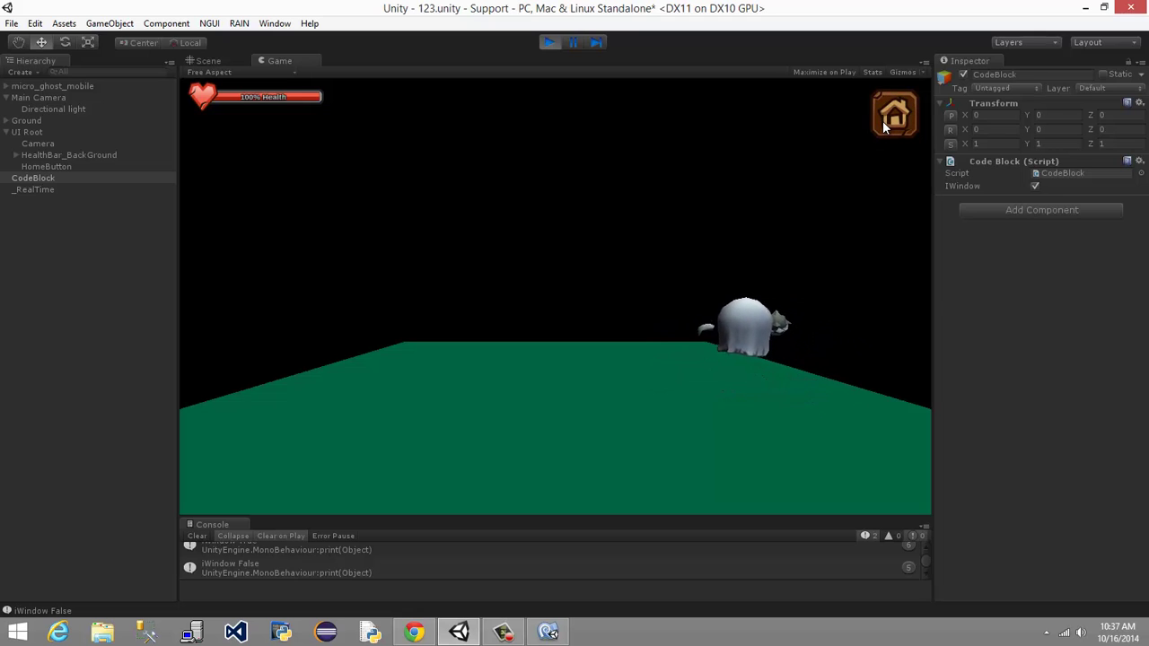
left_click(893, 122)
left_click(893, 113)
left_click(894, 113)
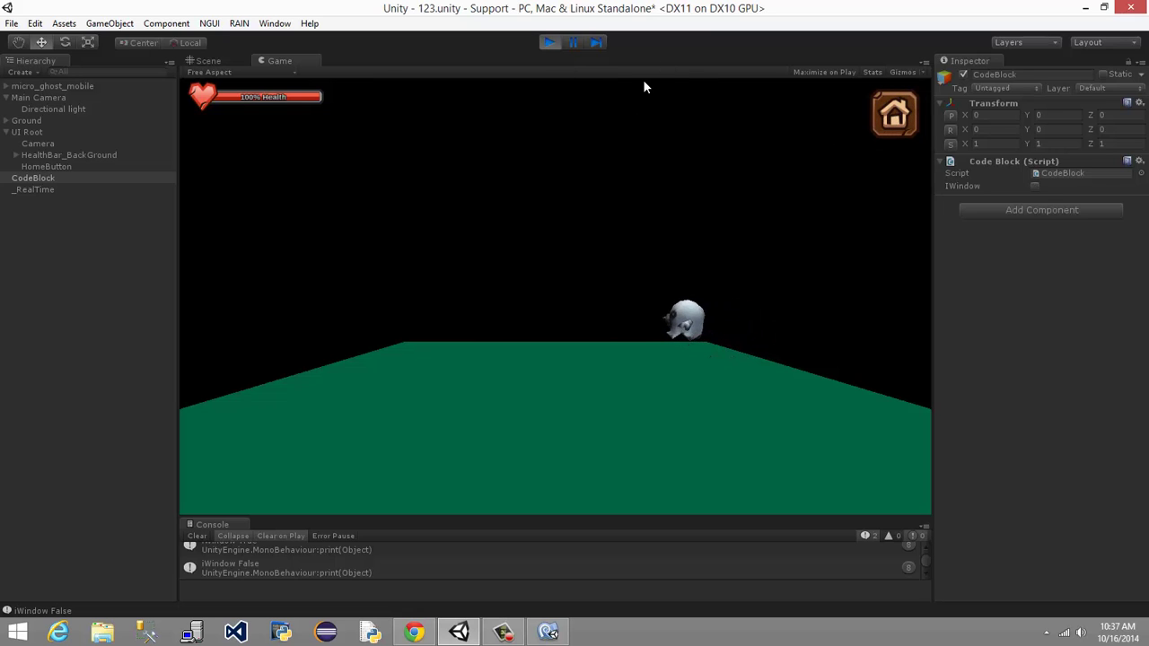
left_click(548, 43)
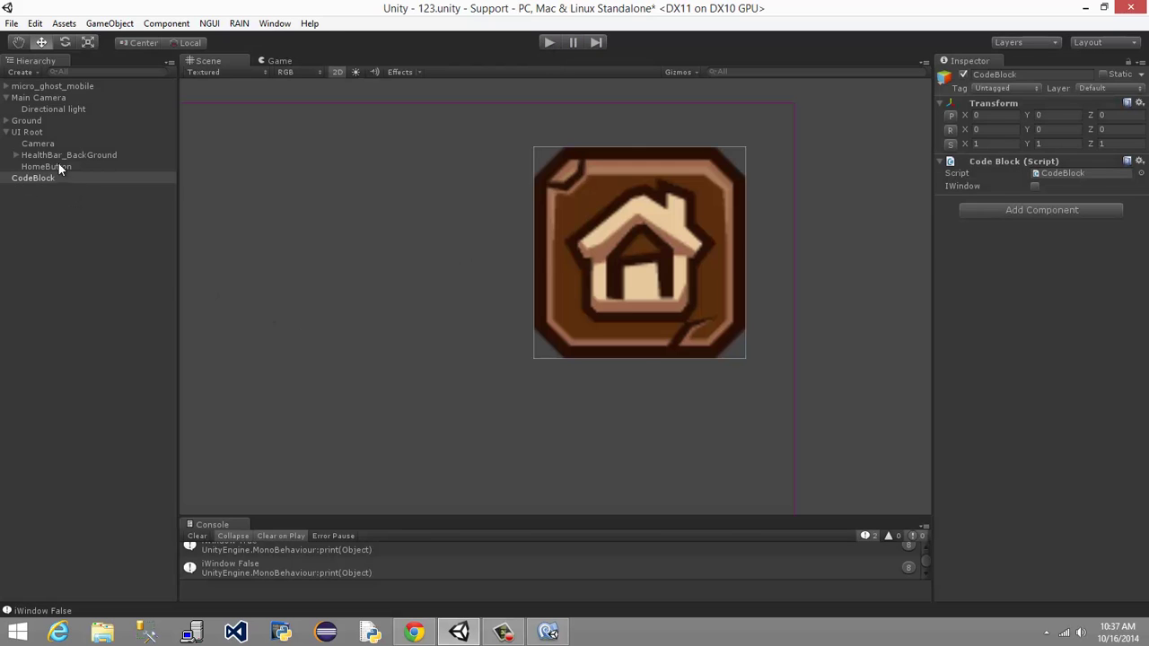
- Select HomeButton under UI Root and examine its UISprite and UIButton settings, including the On Click notification
left_click(59, 166)
key("Up")
key("Up")
key("Up")
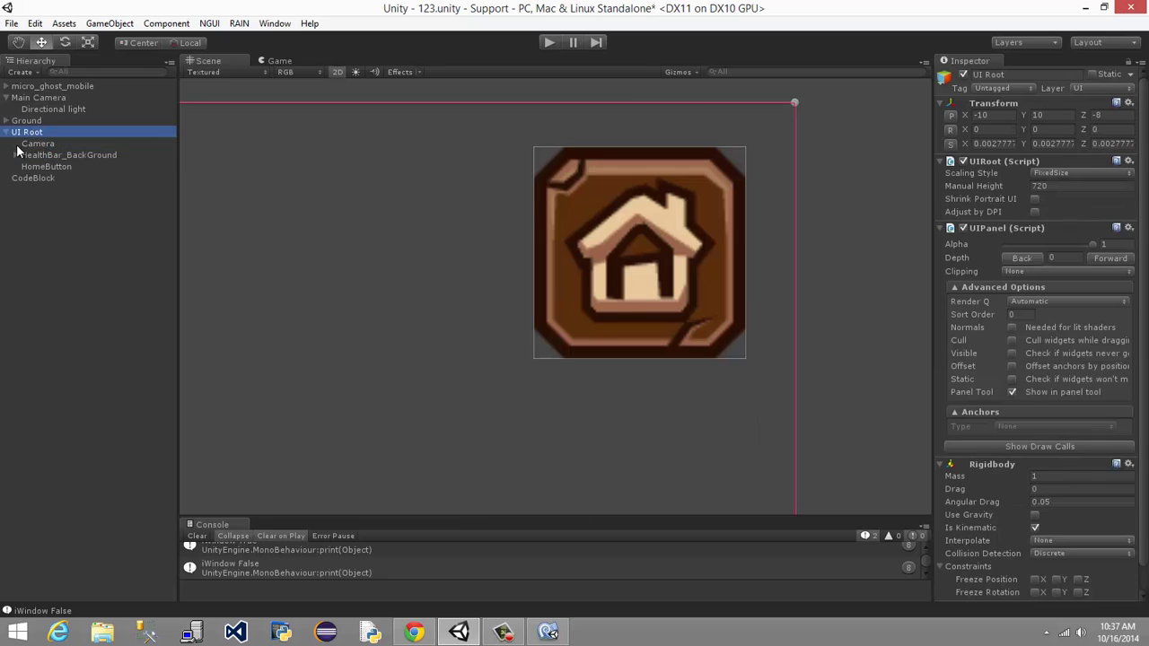
left_click(31, 157)
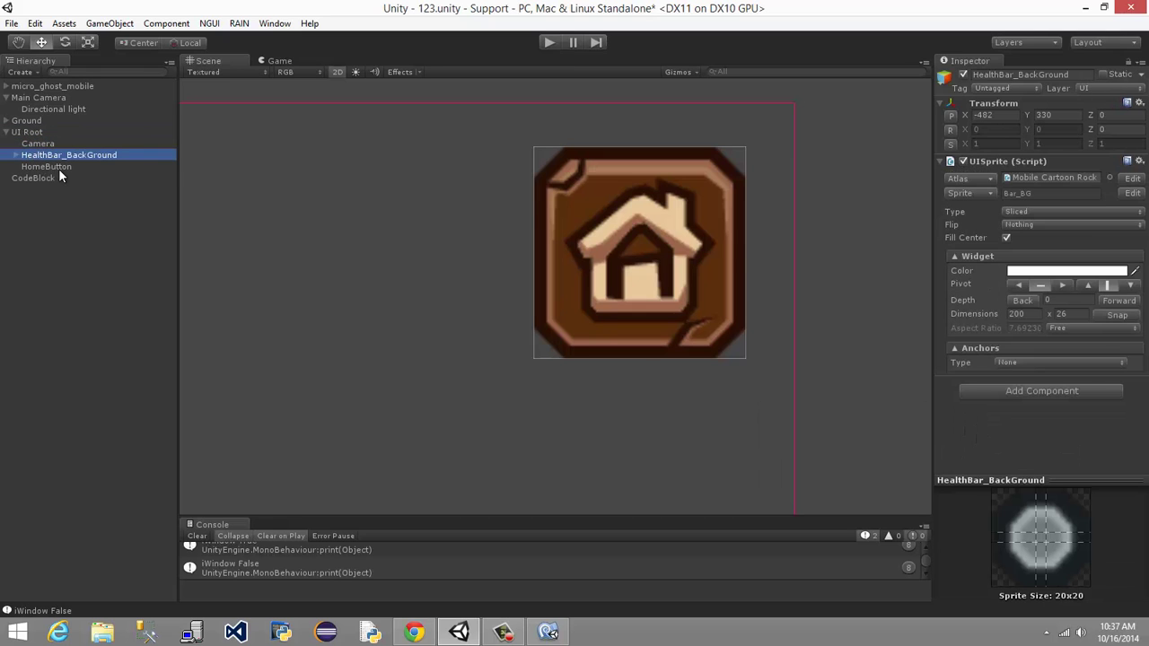
left_click(58, 168)
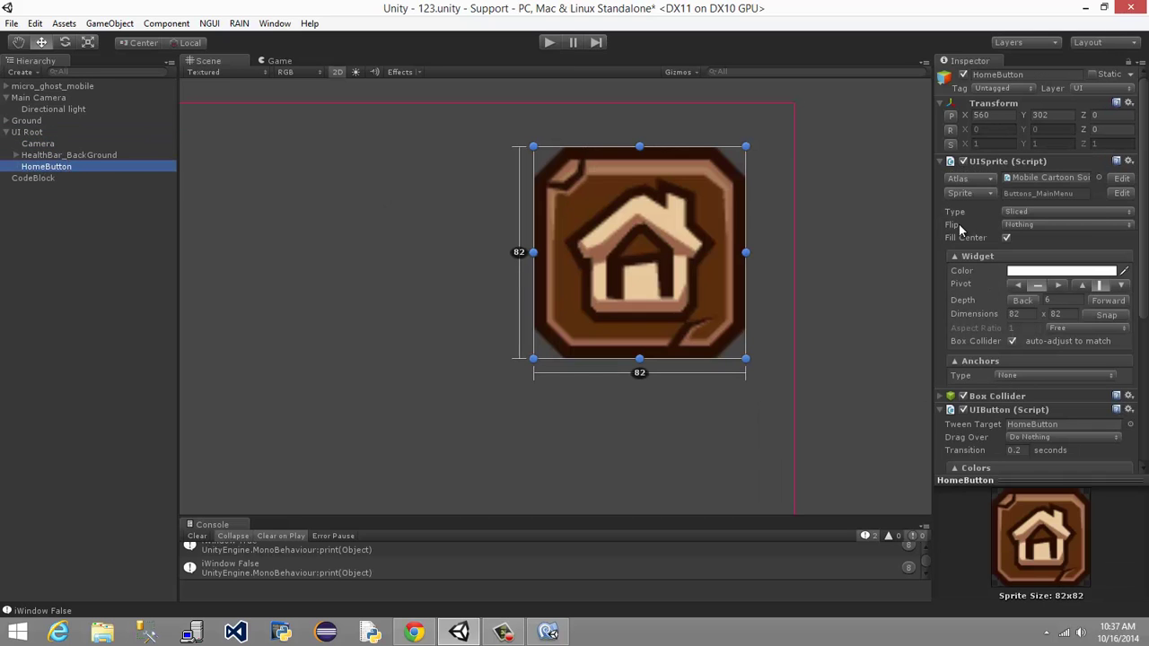
scroll(1003, 244, "down", 5)
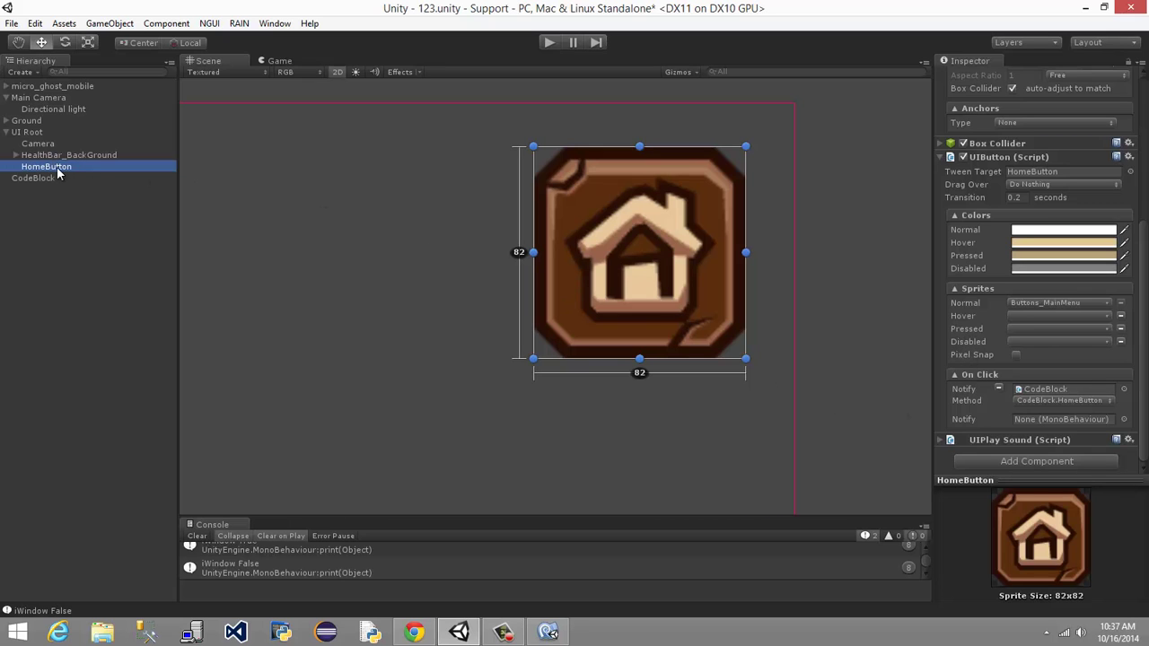
scroll(991, 329, "up", 5)
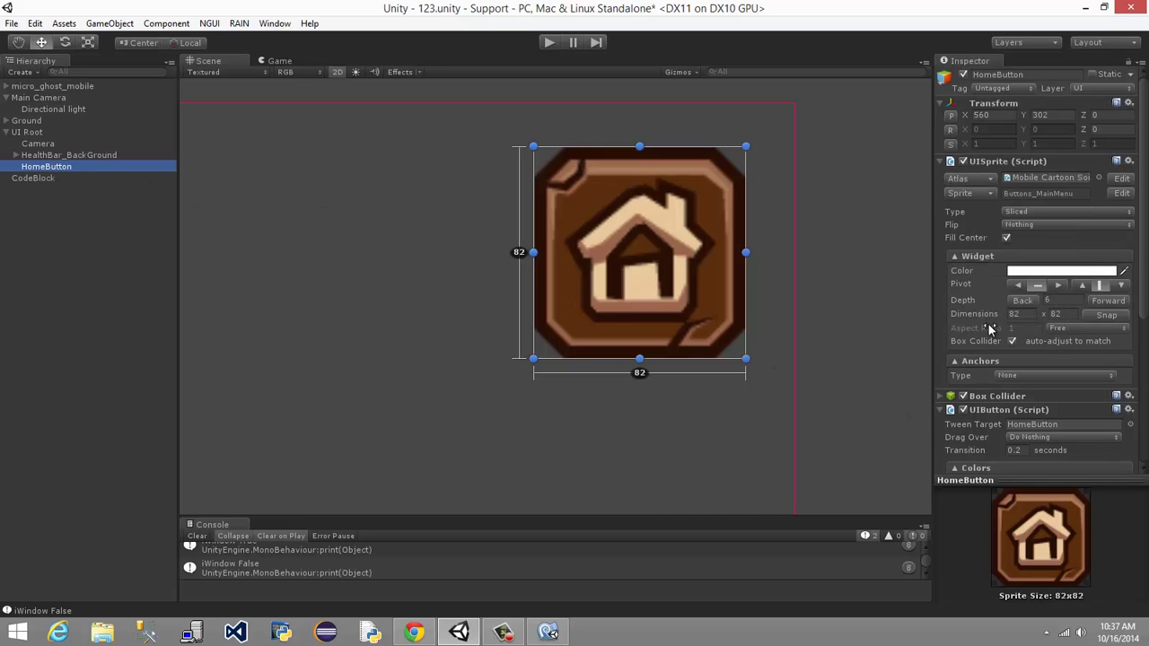
scroll(999, 260, "down", 4)
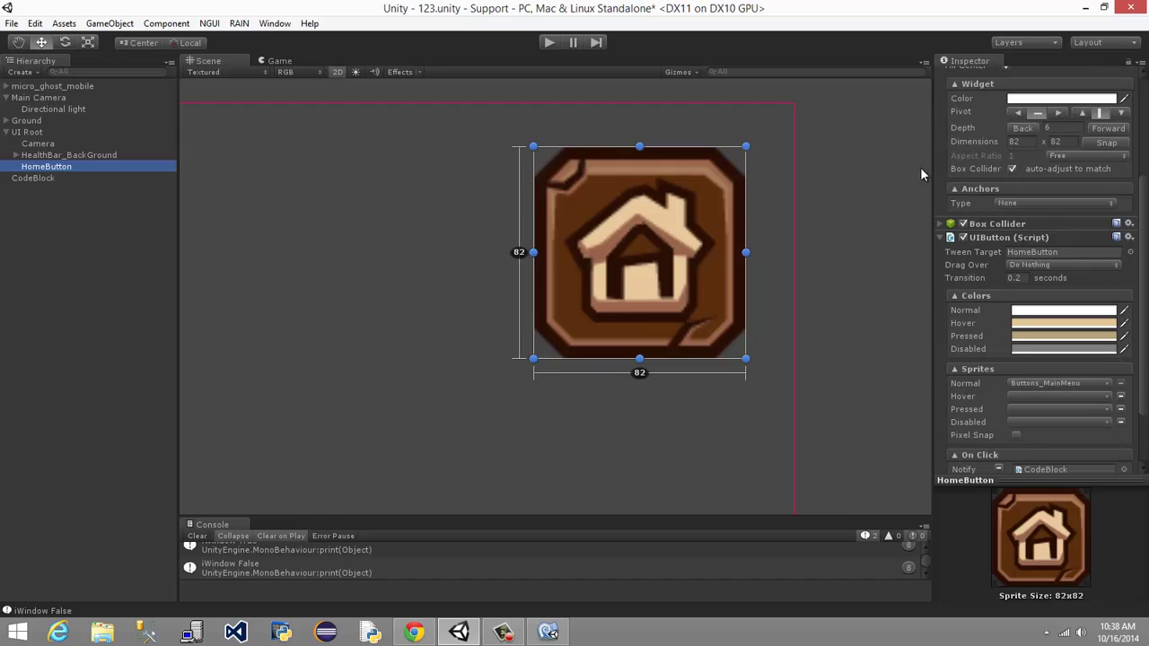
- Examine HomeButton's Box Collider and UIButton settings, including the sprites and the On Click notification
scroll(954, 180, "up", 1)
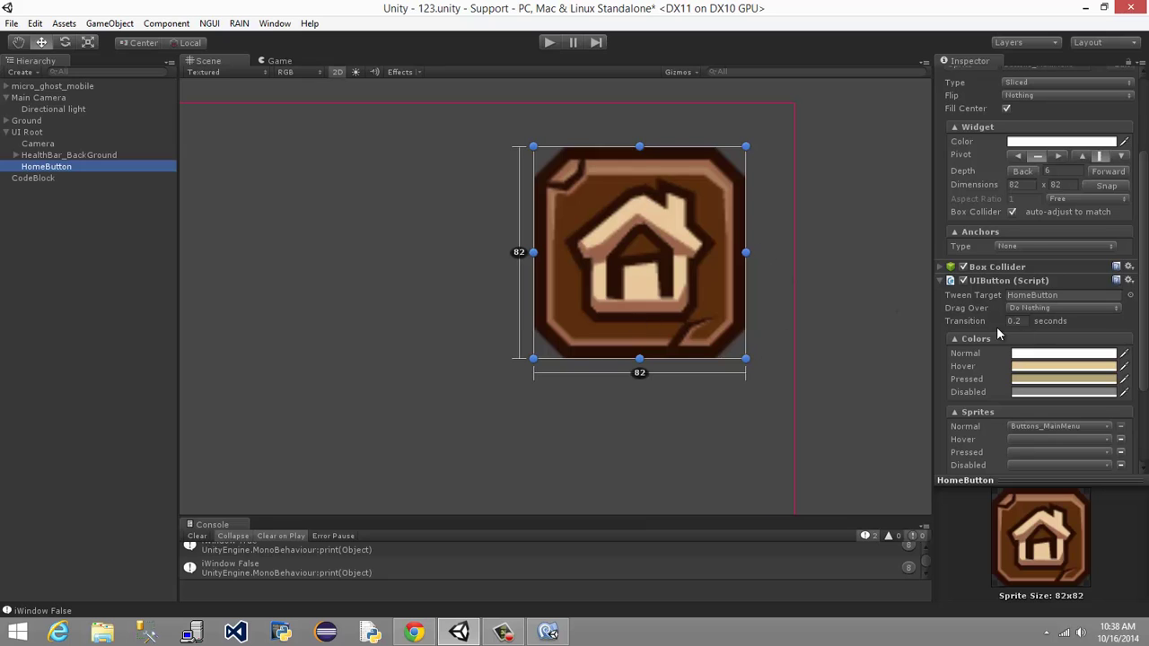
scroll(994, 327, "down", 3)
scroll(987, 319, "up", 2)
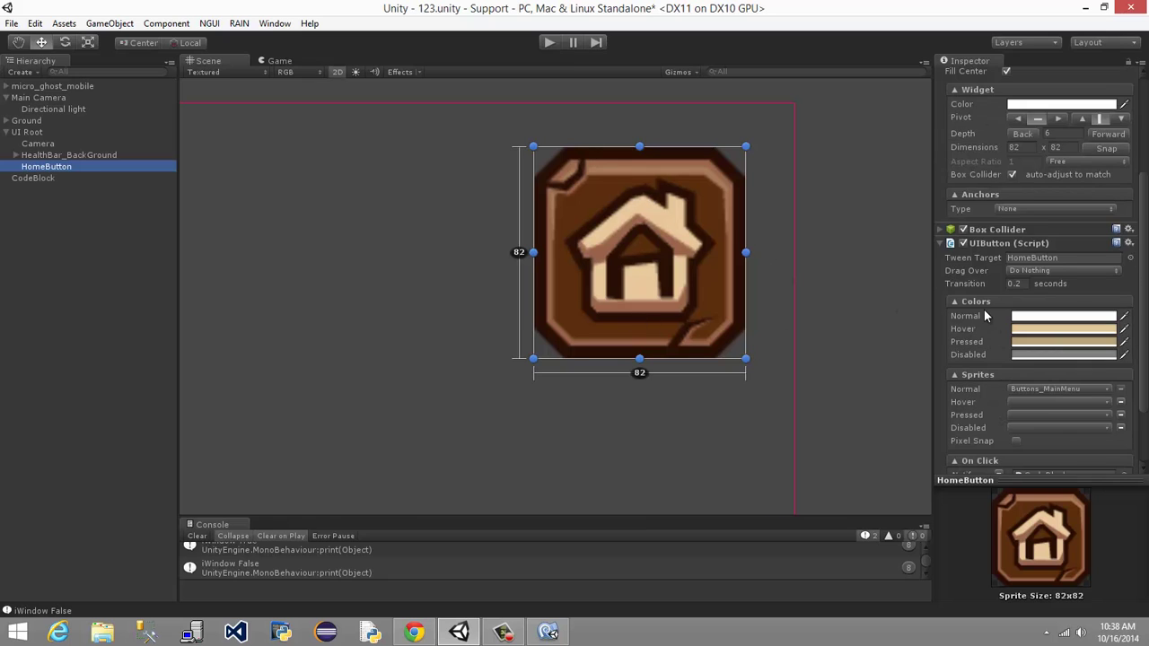
left_click(940, 230)
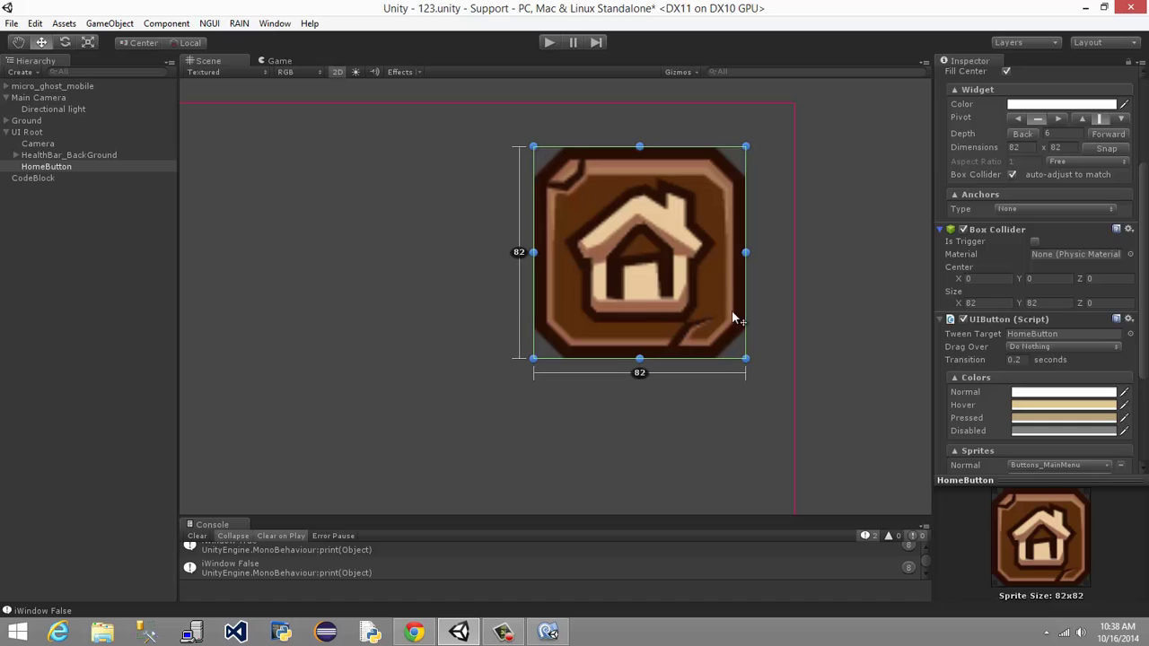
left_click(940, 230)
scroll(996, 314, "down", 1)
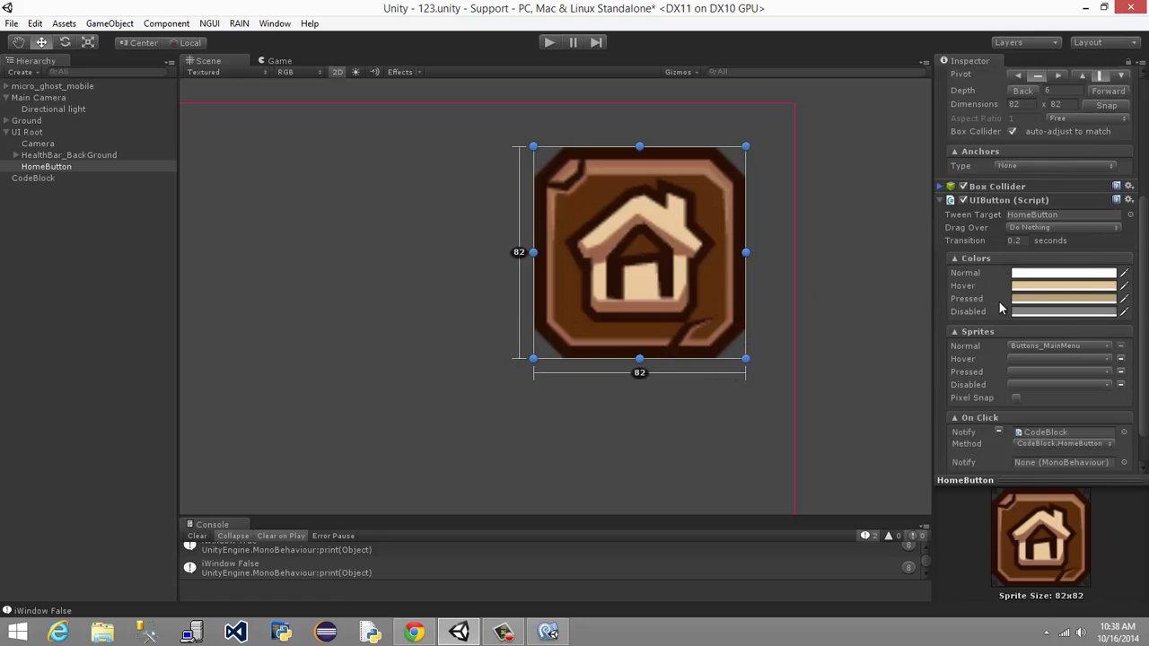
scroll(983, 219, "down", 1)
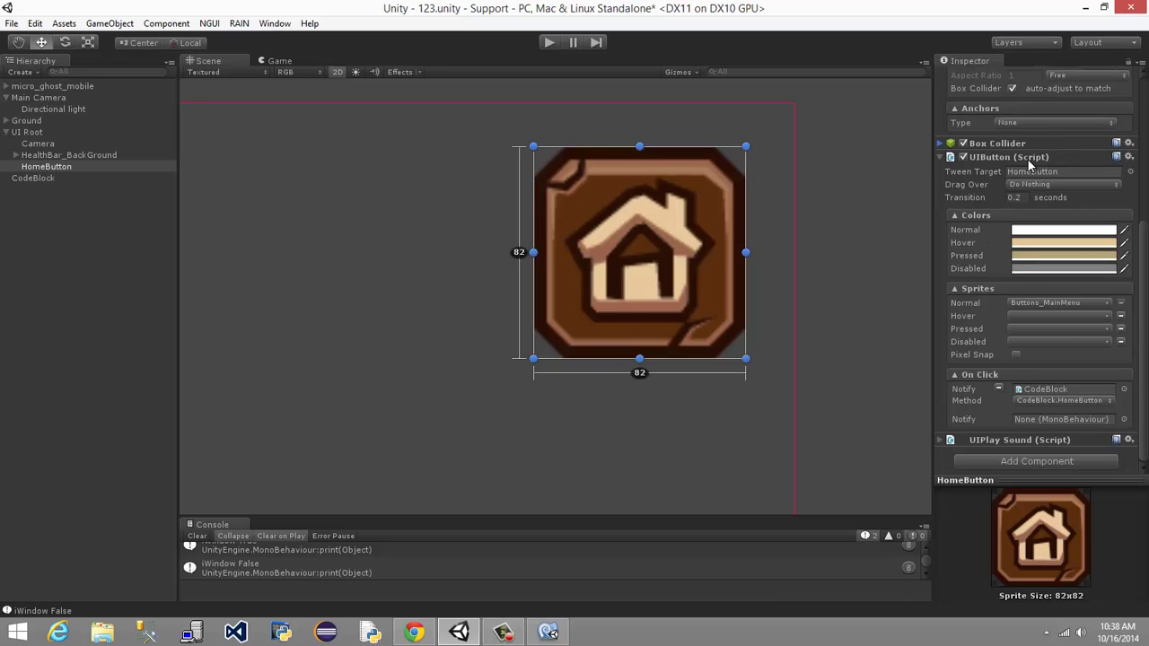
scroll(984, 226, "up", 3)
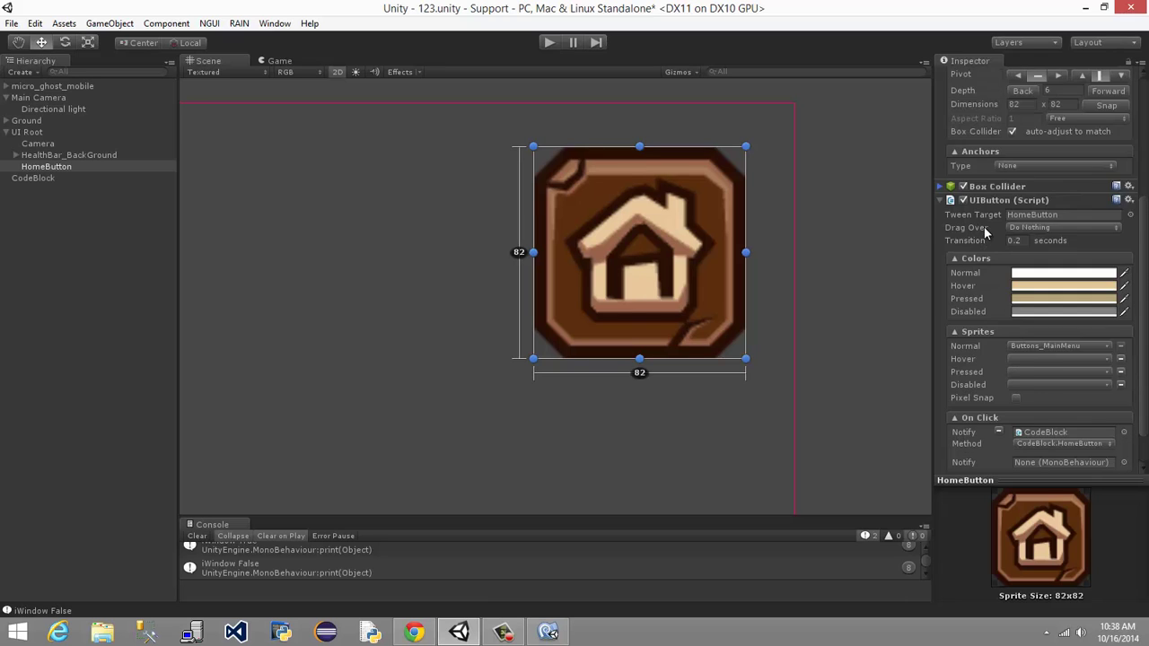
scroll(1017, 220, "down", 3)
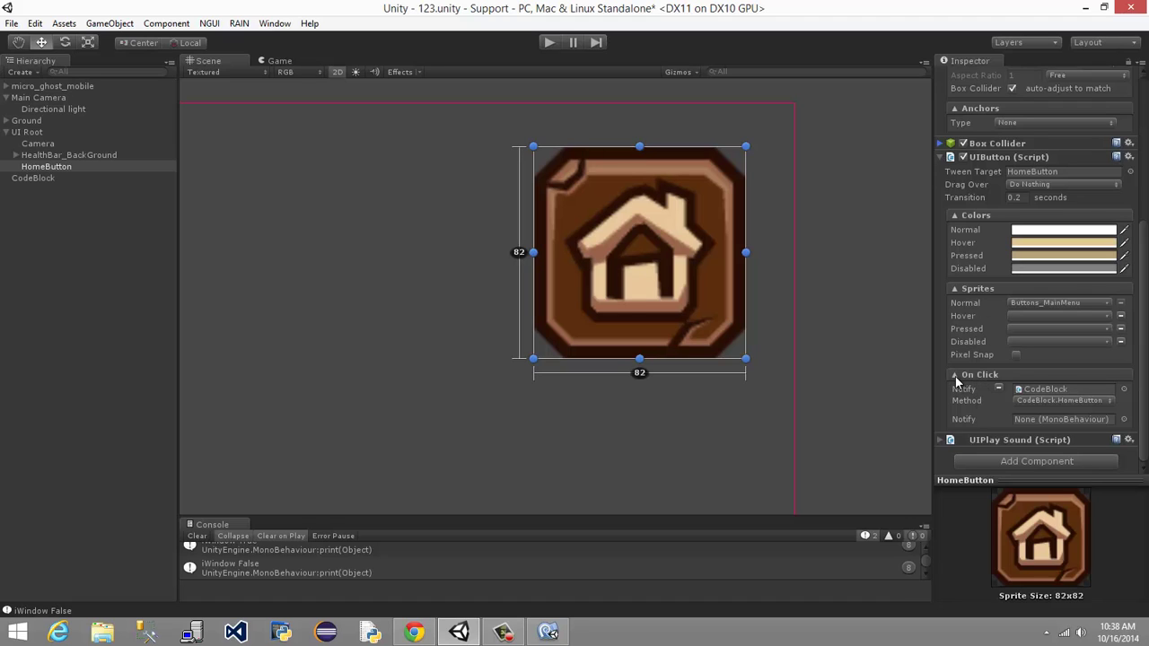
scroll(957, 381, "up", 2)
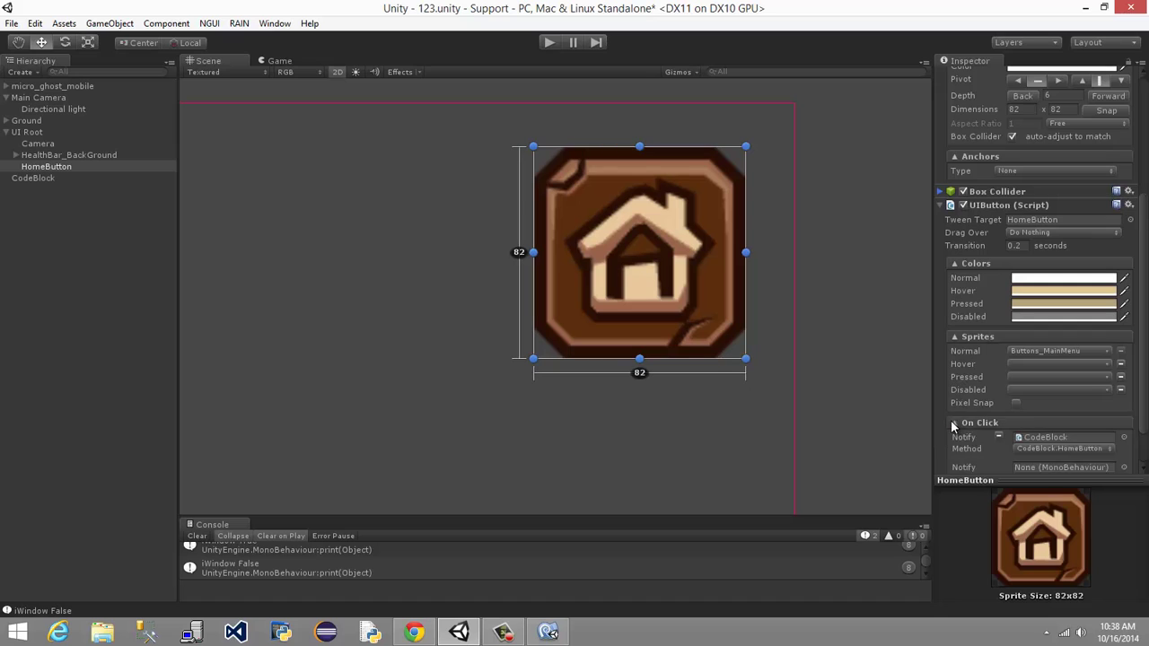
scroll(971, 424, "down", 2)
scroll(973, 424, "down", 1)
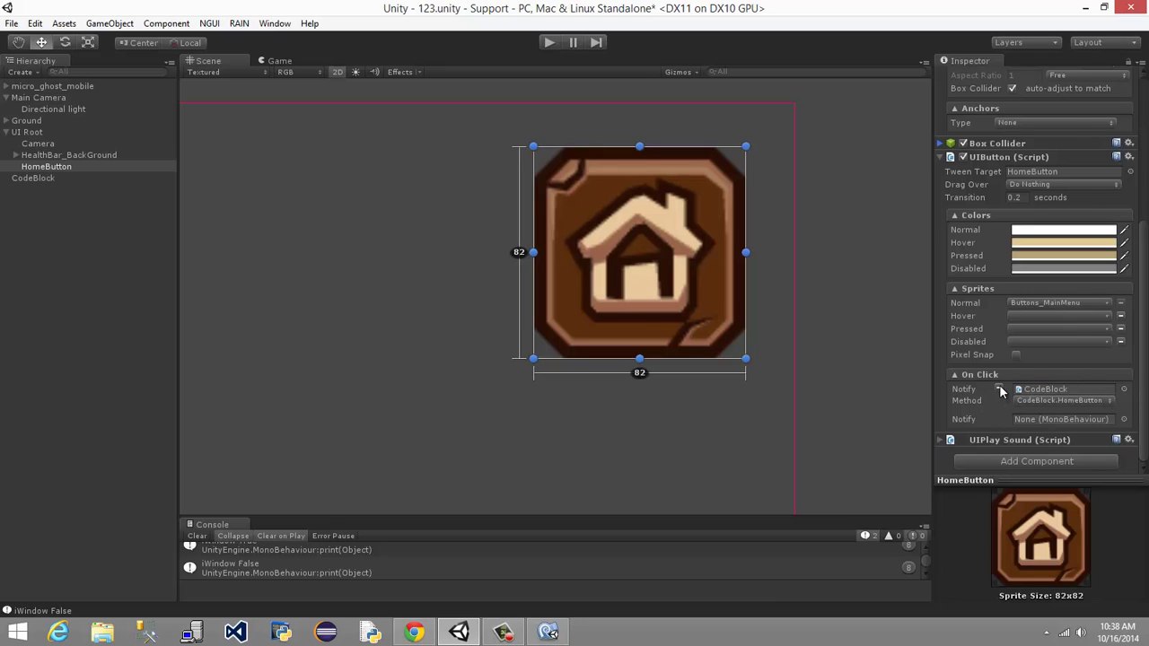
- Remove the existing On Click notification, then assign CodeBlock to it again with the CodeBlock.HomeButton method
left_click(998, 389)
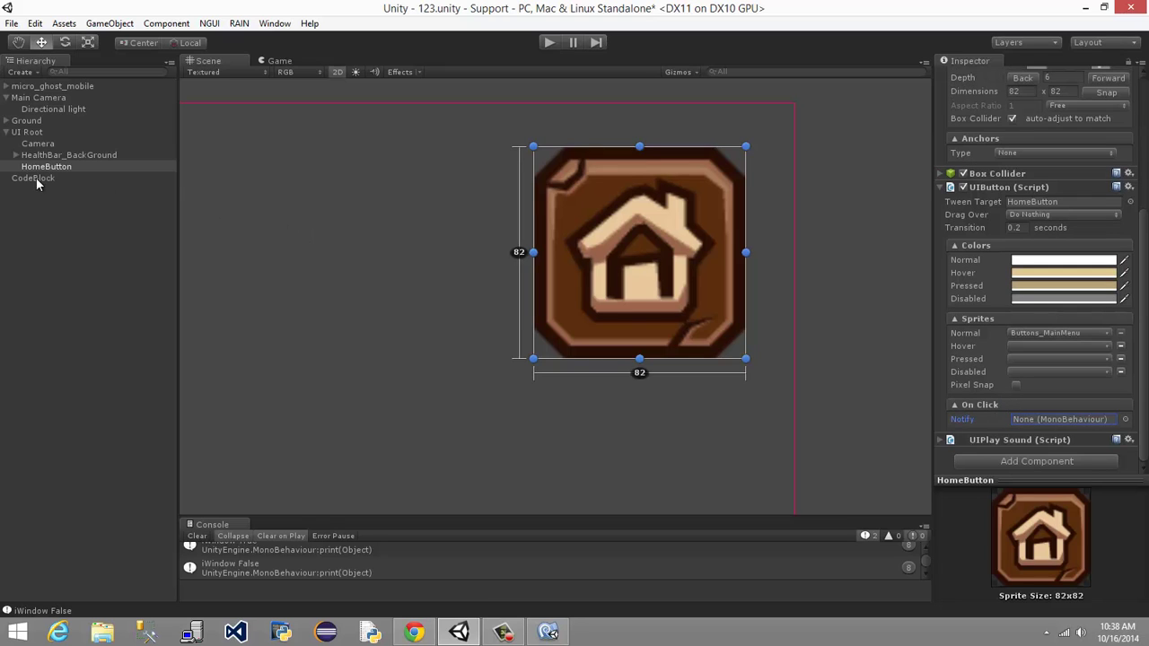
left_click_drag(39, 184, 1032, 430)
scroll(977, 422, "down", 1)
left_click(1030, 410)
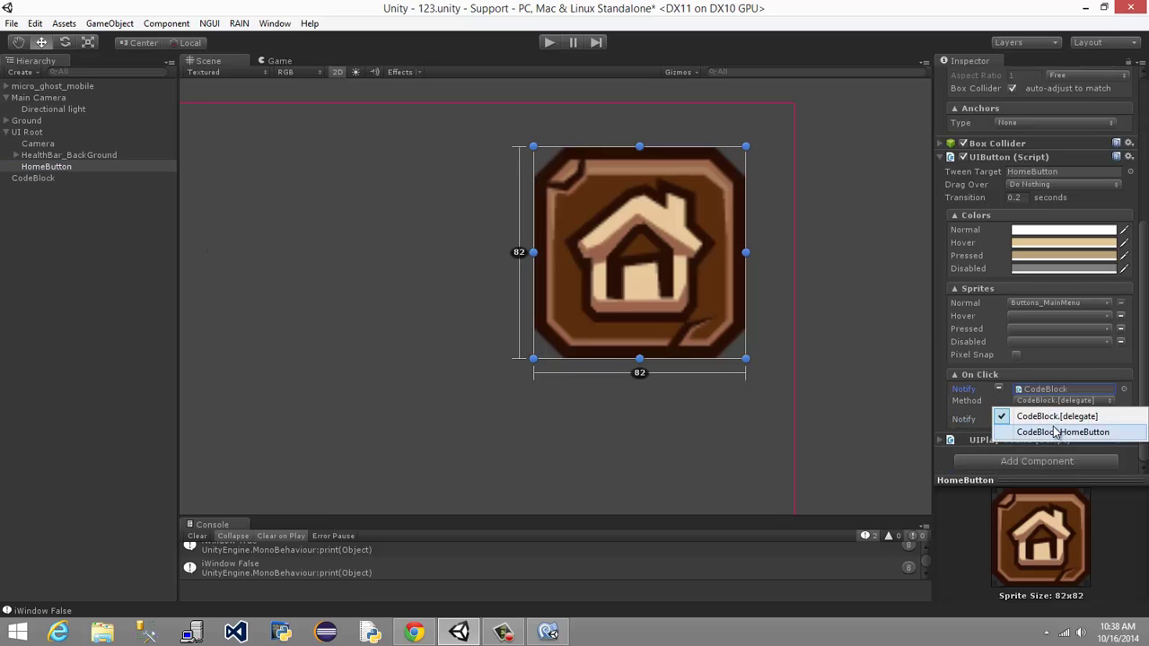
left_click(1058, 432)
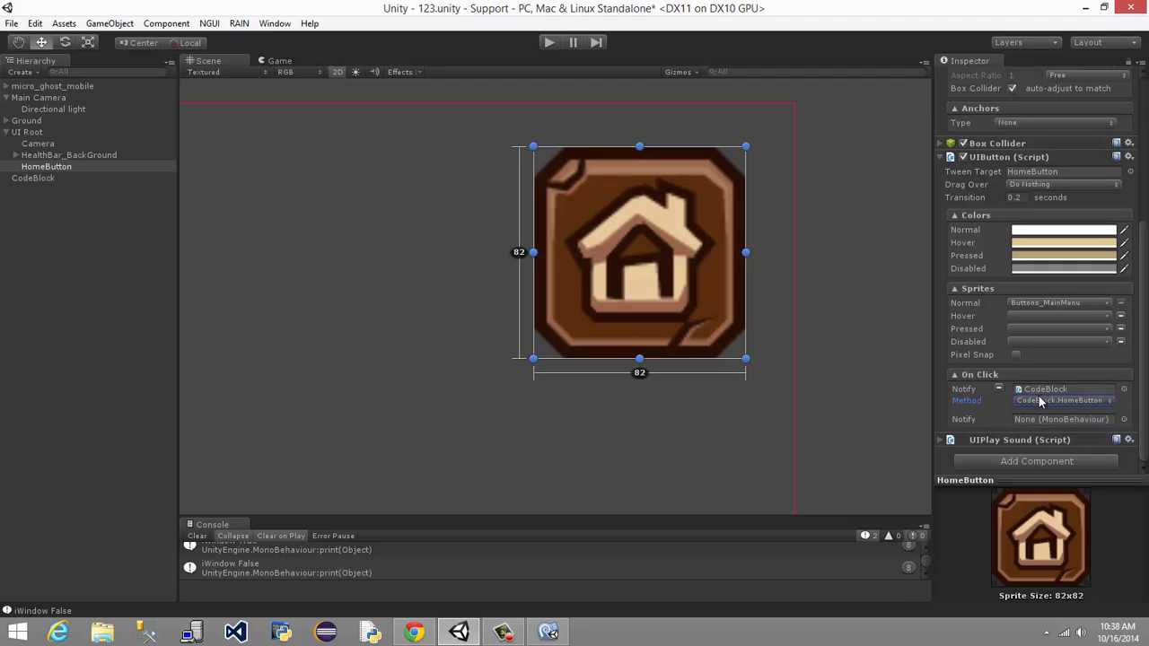
left_click(1041, 401)
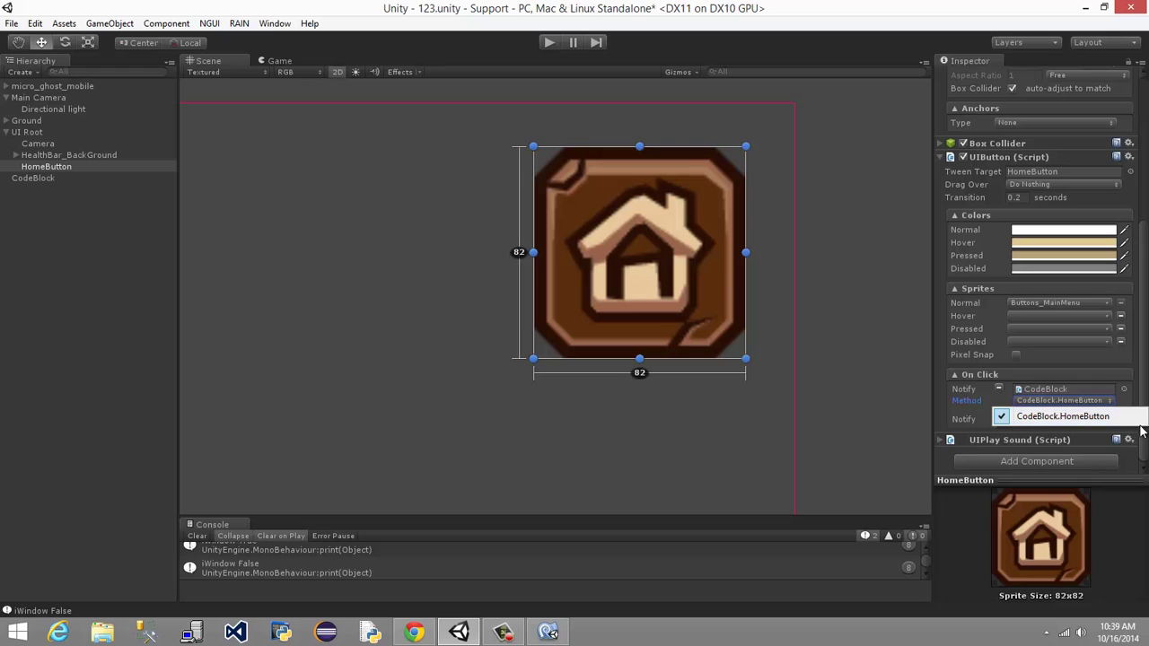
- Switch to MonoDevelop, review the public void HomeButton() declaration in CodeBlock.cs, and return to Unity
left_click(545, 633)
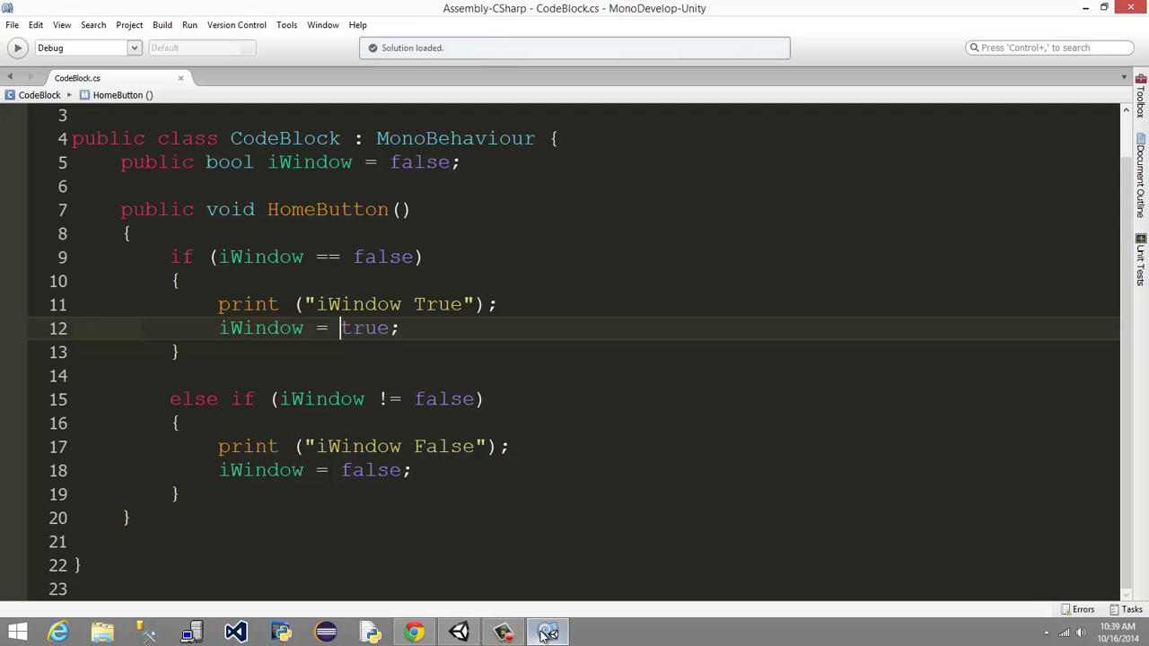
key("Up")
key("Up")
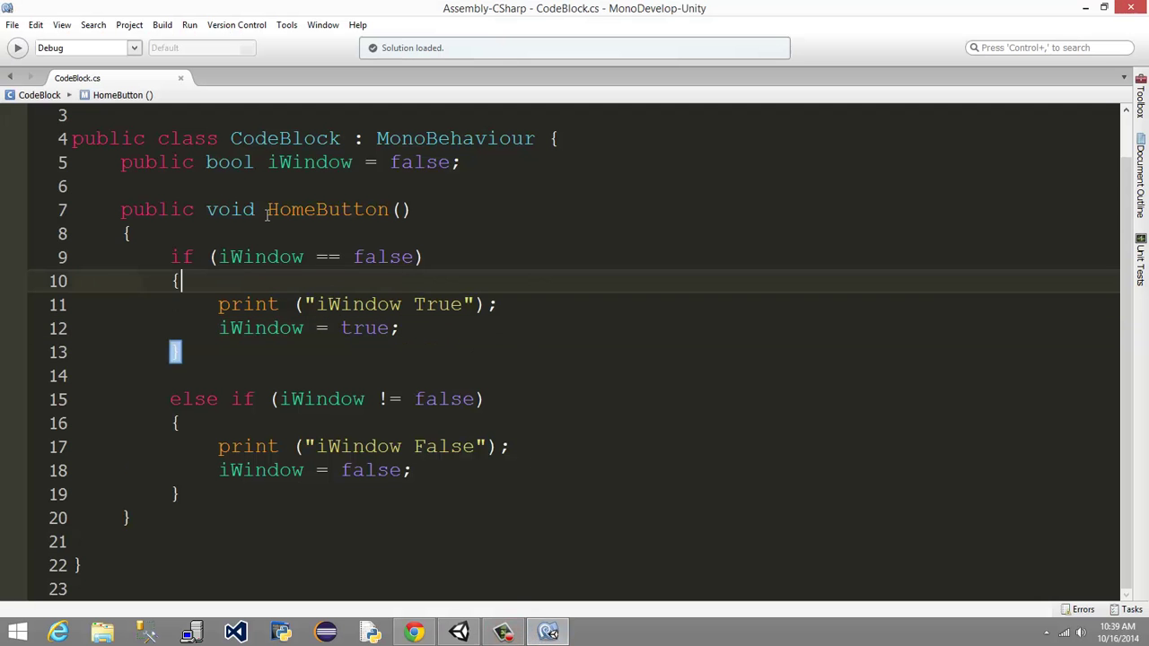
scroll(314, 216, "up", 1)
key("Up")
key("Up")
key("Up")
key("Up")
key("Down")
key("Down")
key("Up")
key("Up")
key("Down")
key("Down")
key("Up")
key("Up")
key("Down")
key("Down")
key("Up")
key("Home")
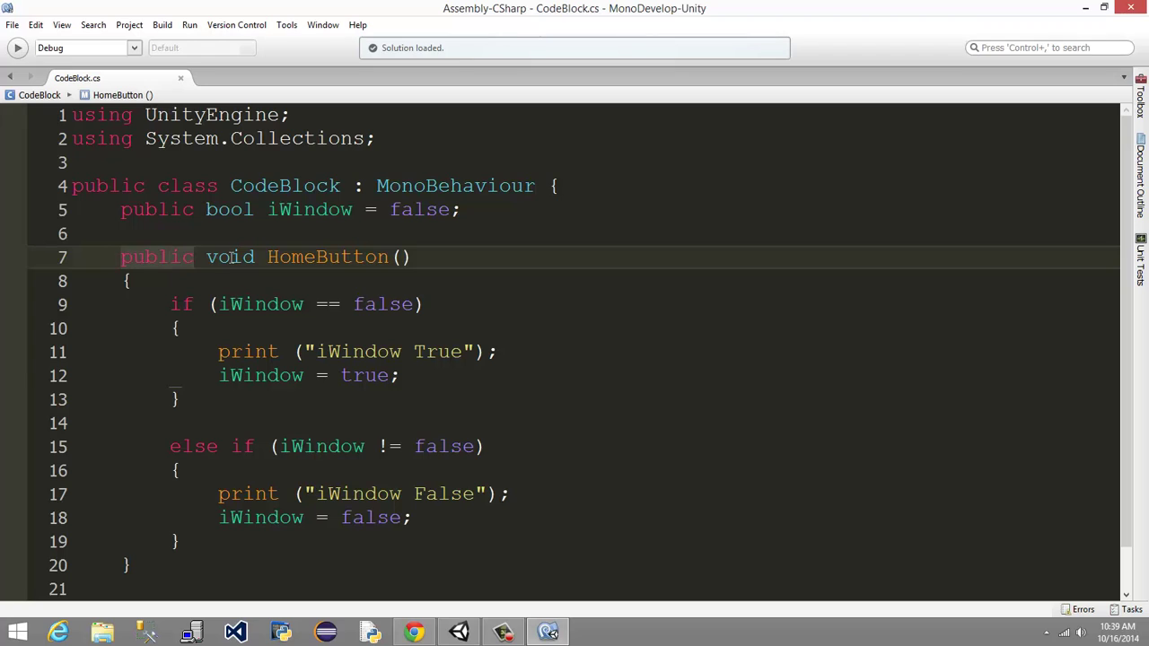
left_click(268, 258)
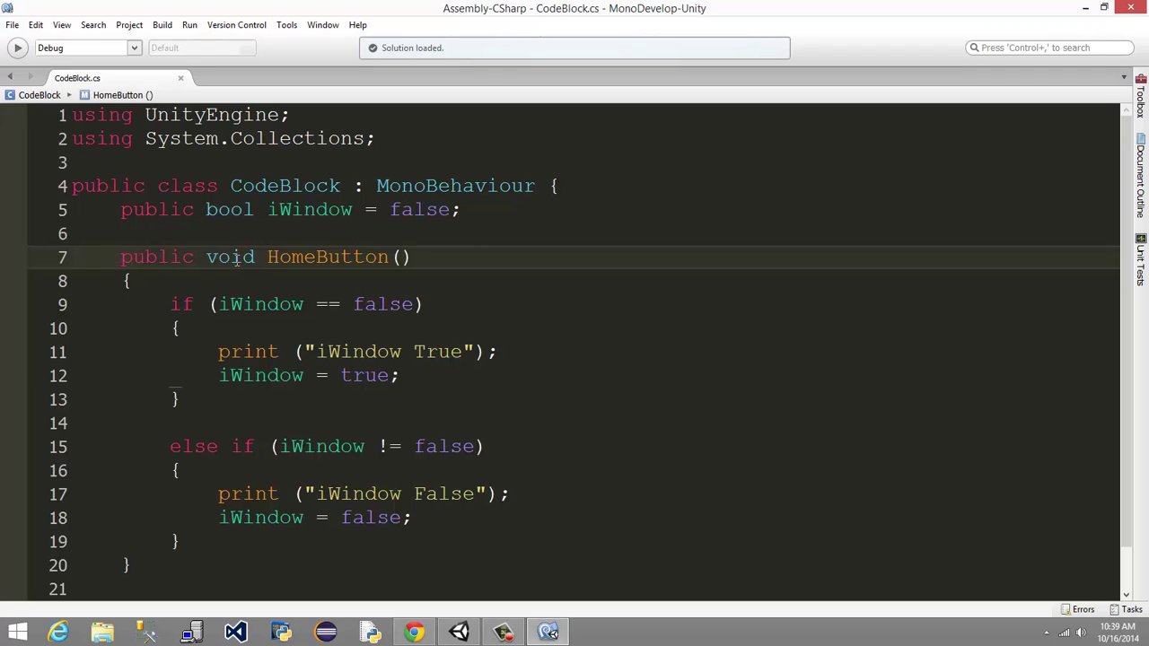
key("Down")
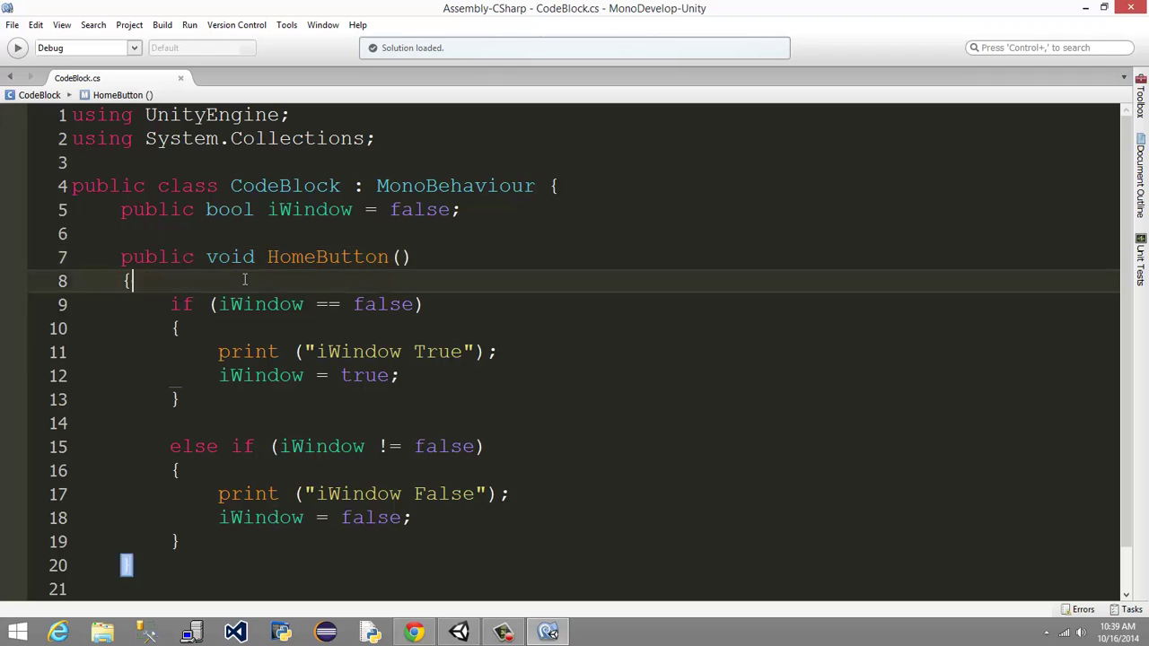
left_click(1085, 8)
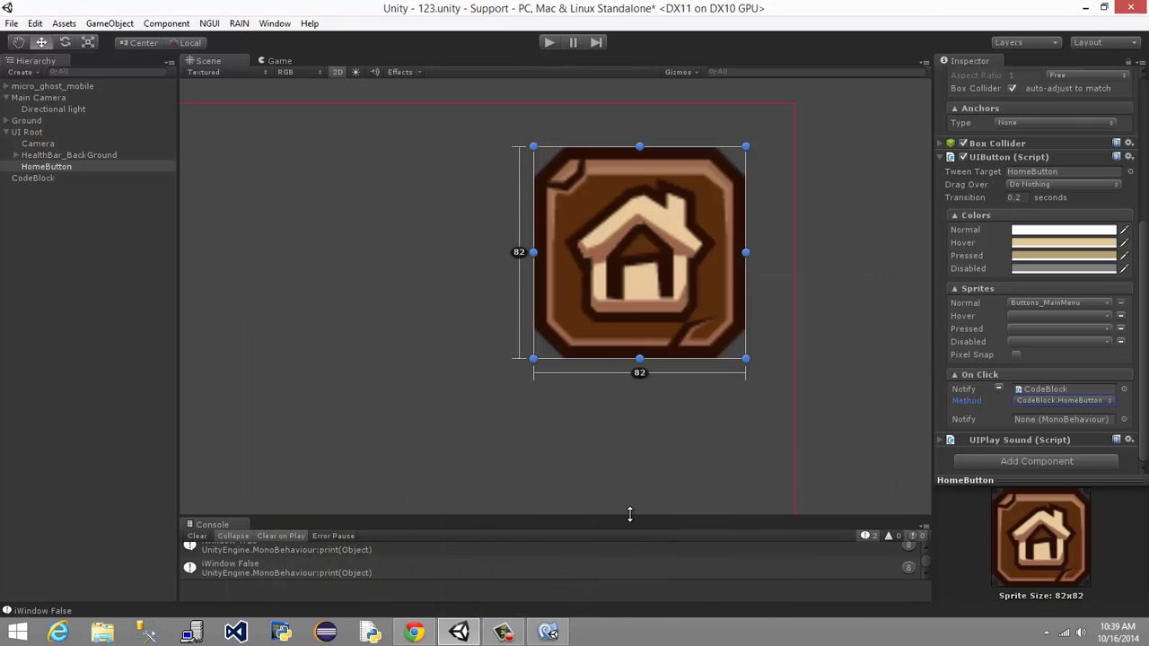
- Switch to MonoDevelop, delete the public modifier from the HomeButton method in CodeBlock.cs, and save the script
left_click(547, 632)
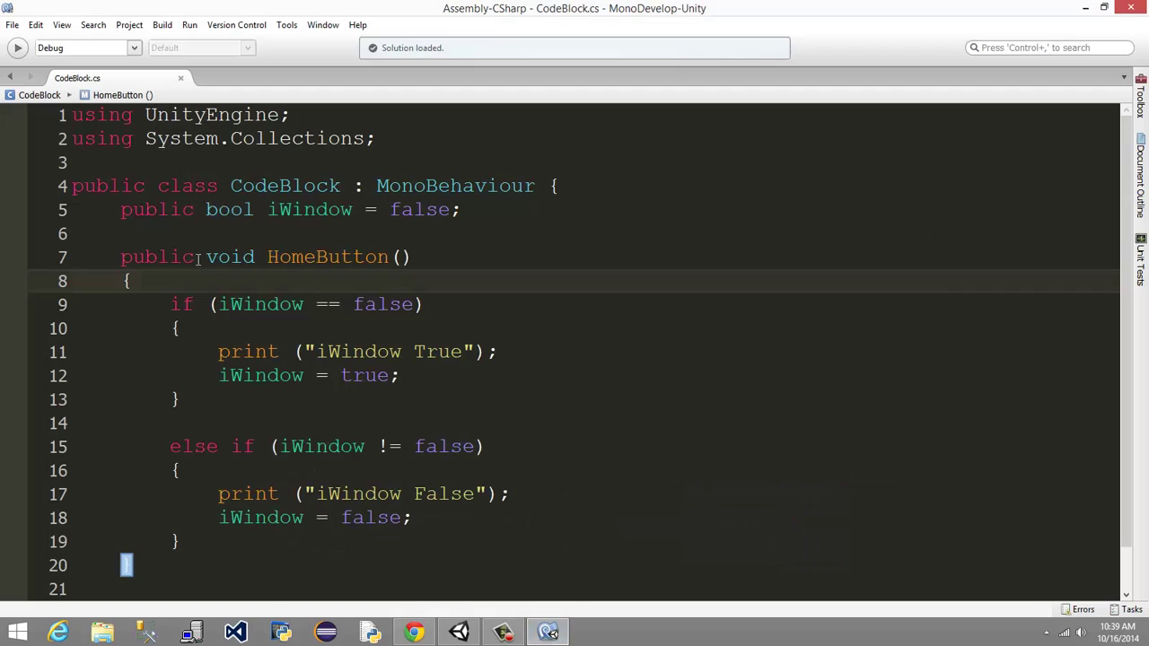
left_click_drag(198, 257, 120, 258)
key("BackSpace")
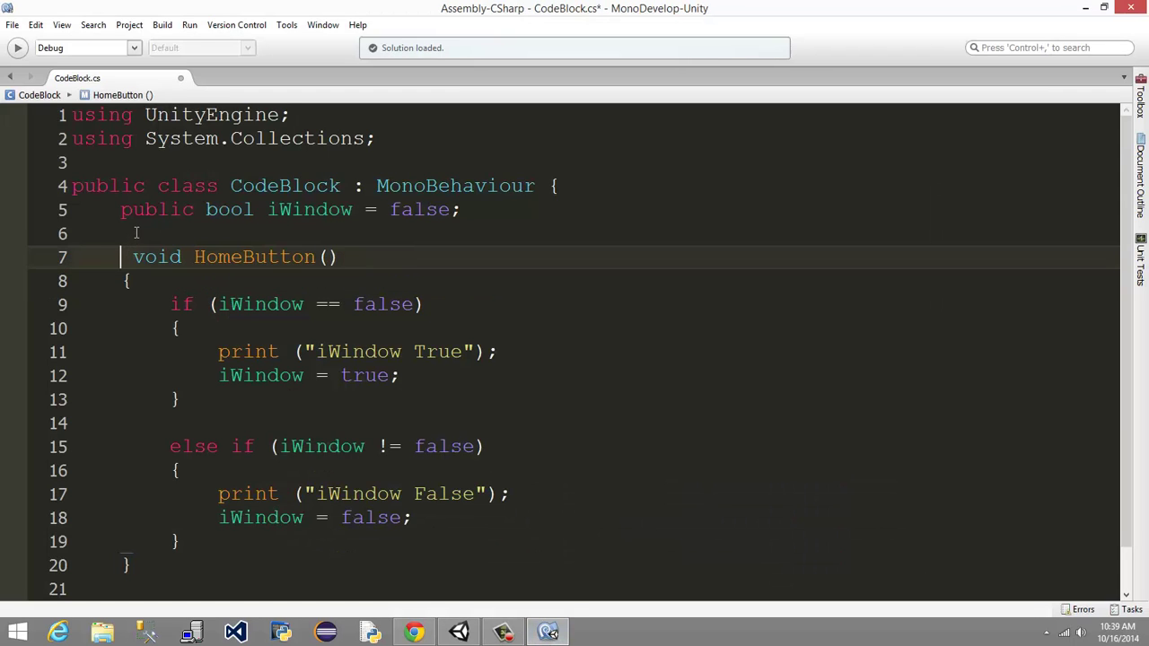
key("ctrl+s")
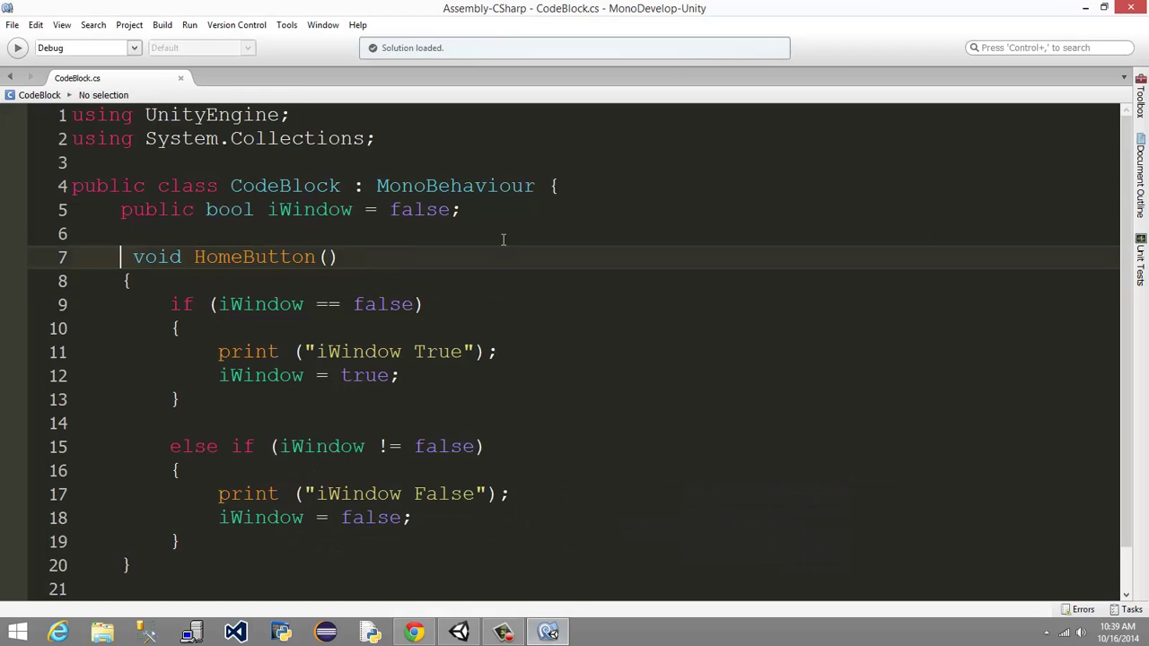
- Return to Unity and remove the CodeBlock entry from the home button's On Click notification
left_click(1085, 7)
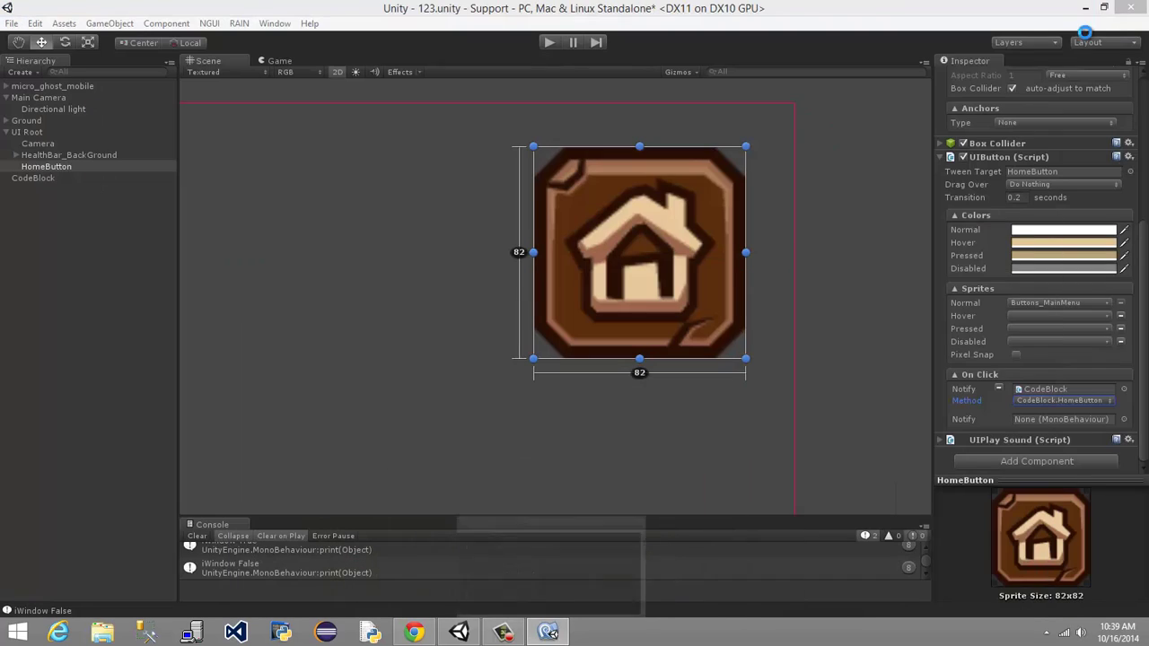
left_click(1030, 405)
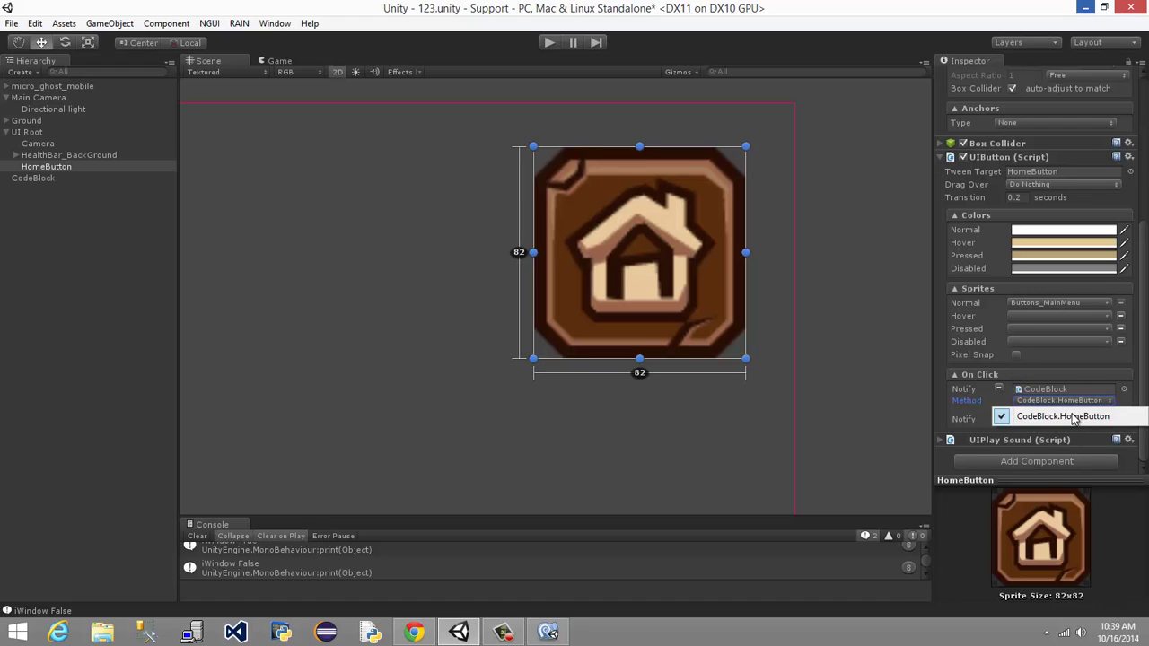
left_click(1000, 389)
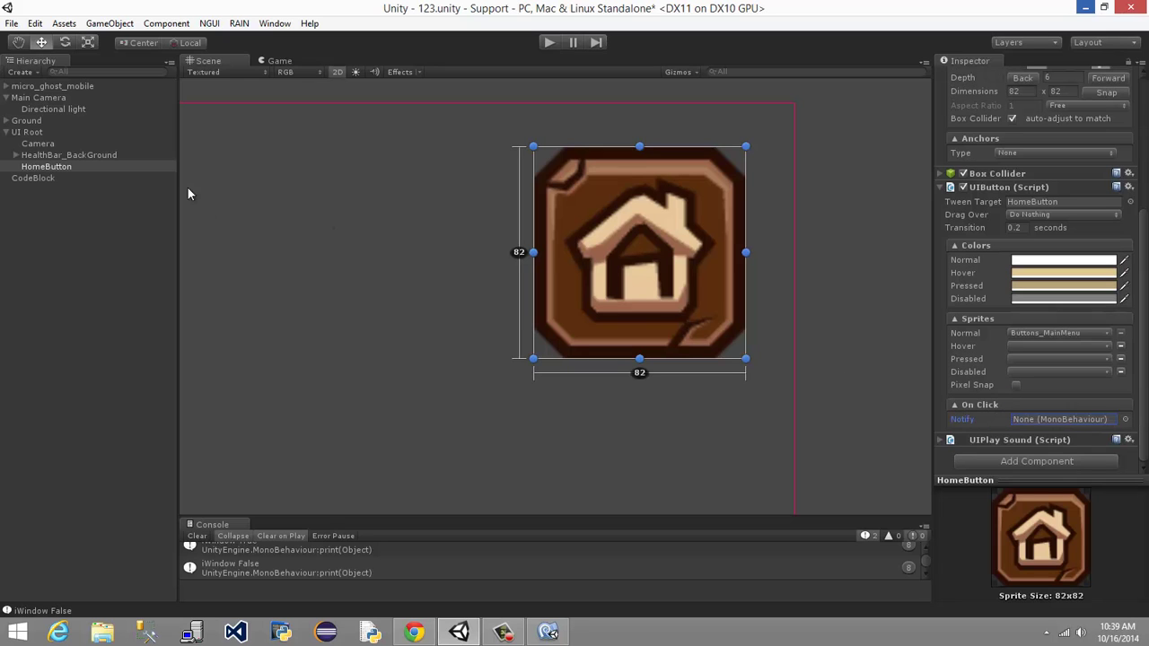
left_click_drag(47, 167, 1059, 420)
left_click(1076, 431)
left_click(1041, 437)
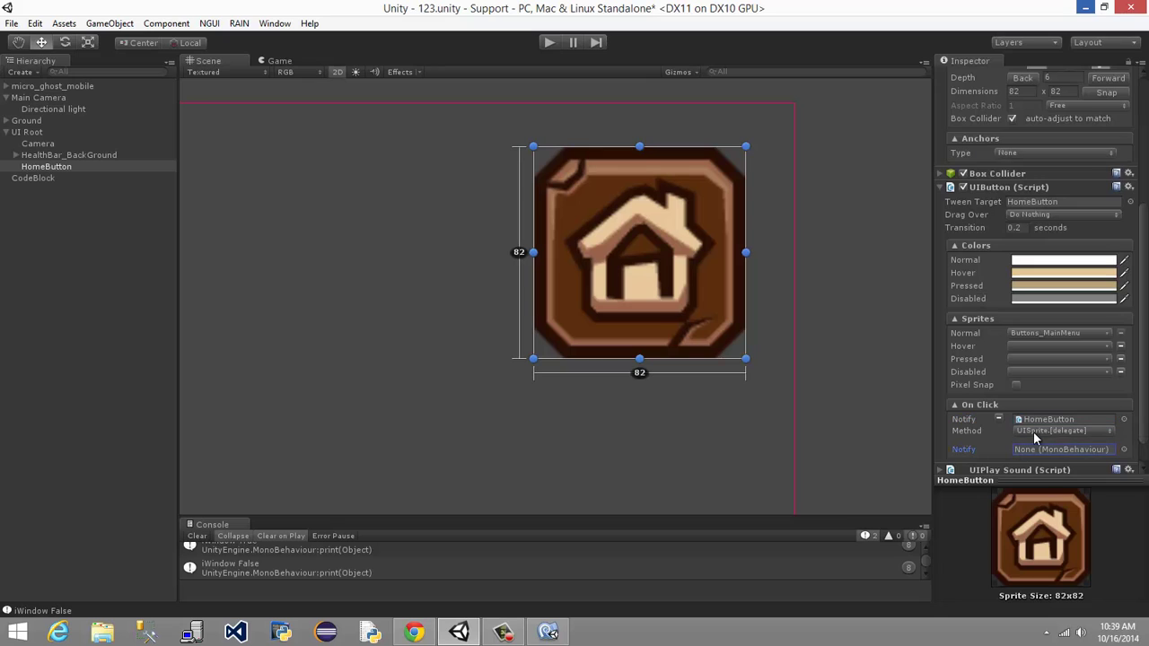
left_click(1122, 420)
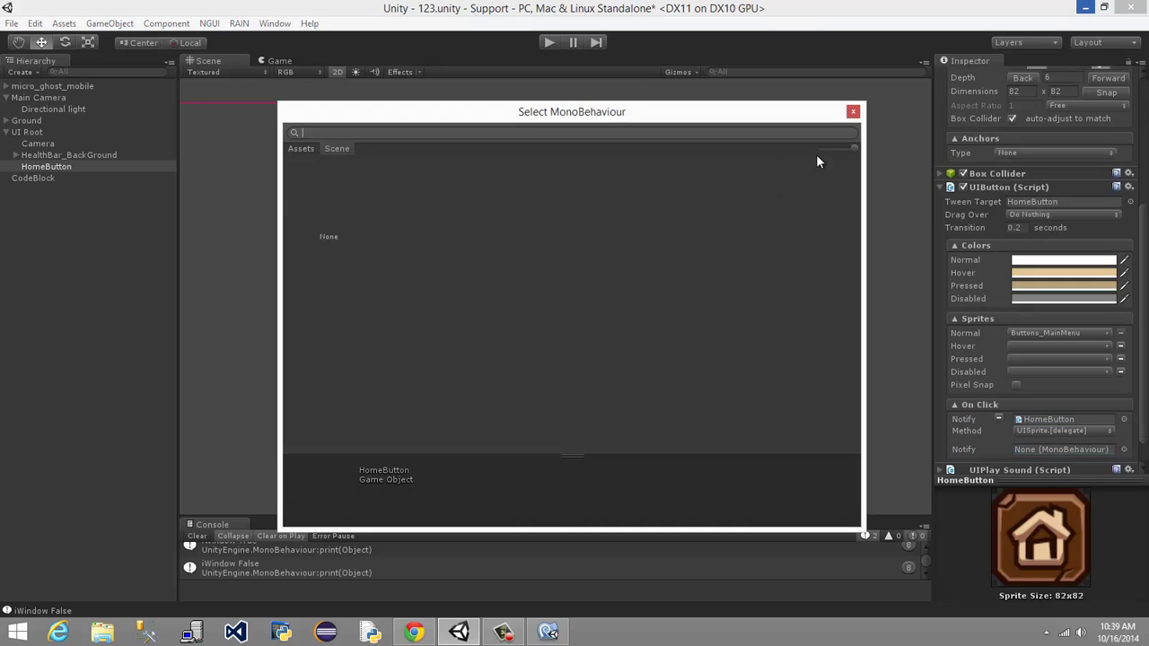
key("Escape")
left_click(998, 419)
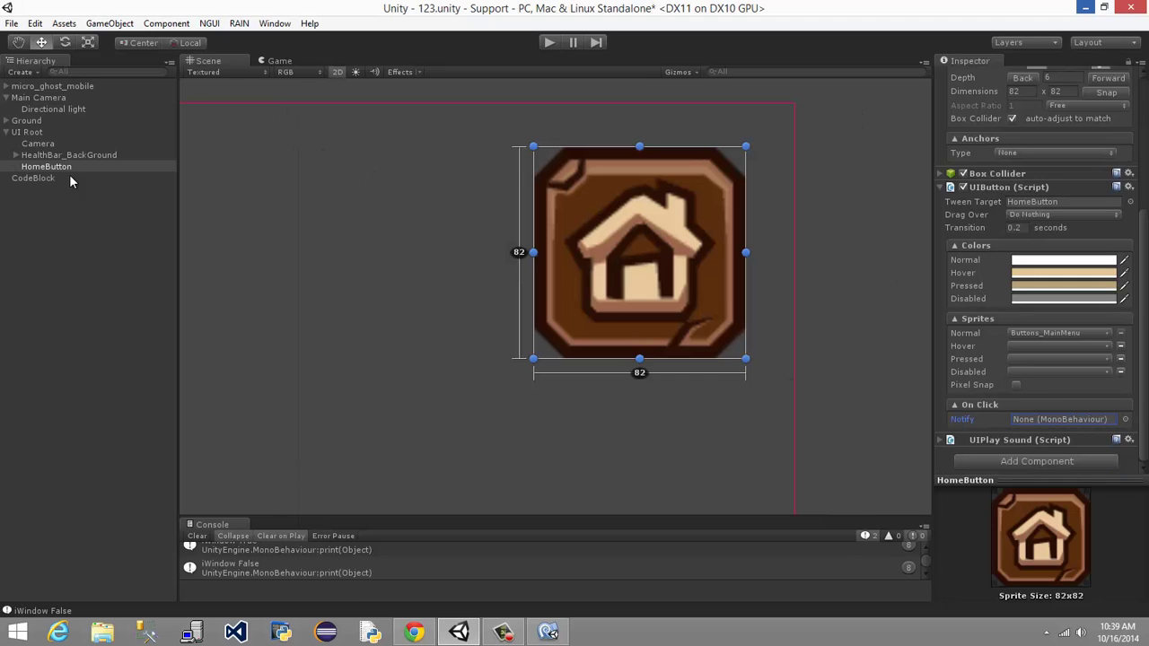
- Assign CodeBlock to the On Click notification, check which methods it offers, and remove the entry again
left_click_drag(68, 177, 1041, 429)
left_click(1095, 431)
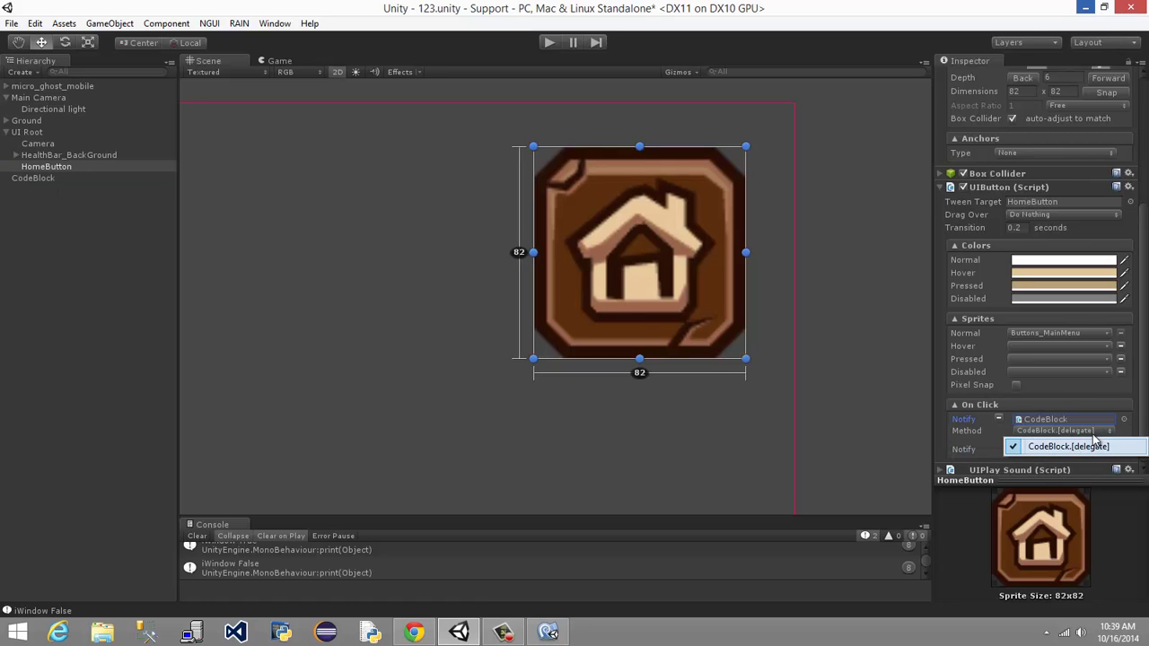
left_click(998, 419)
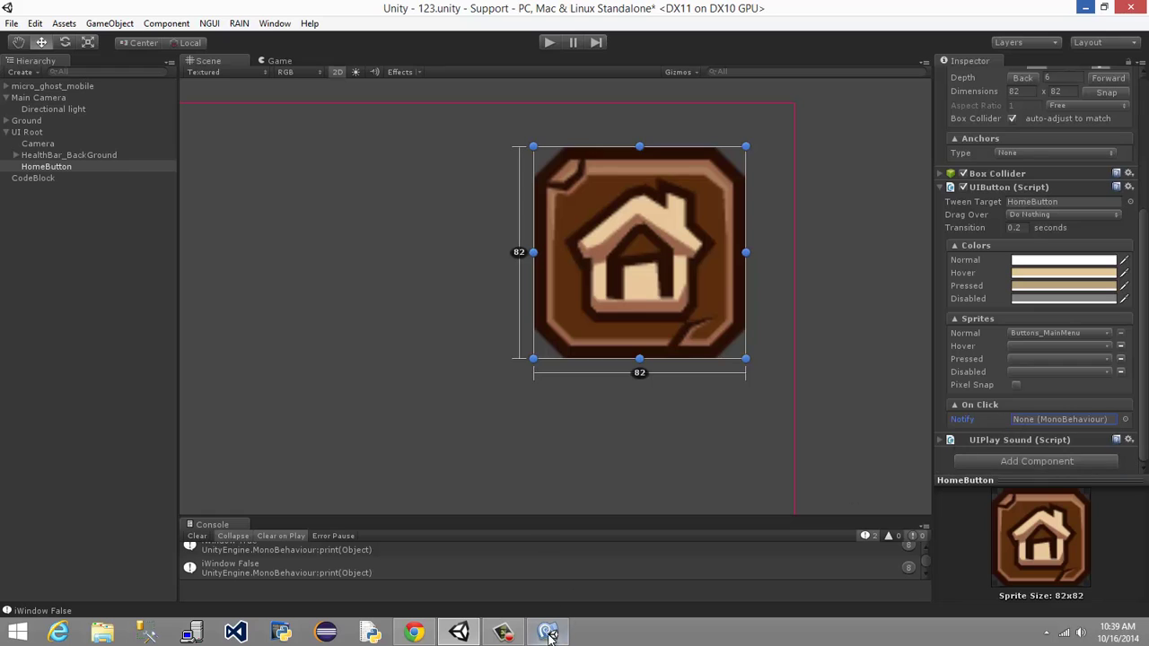
- Switch to MonoDevelop, restore the public modifier before void HomeButton(), and save CodeBlock.cs
left_click(548, 632)
type("public  void HomeButton(")
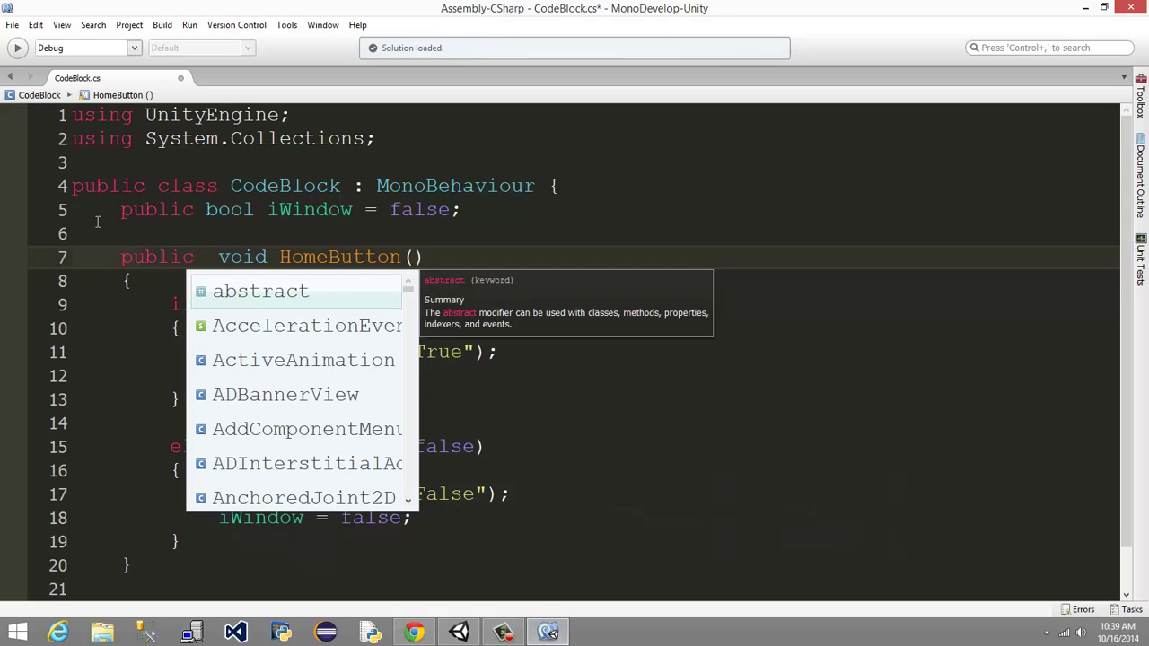
left_click(140, 232)
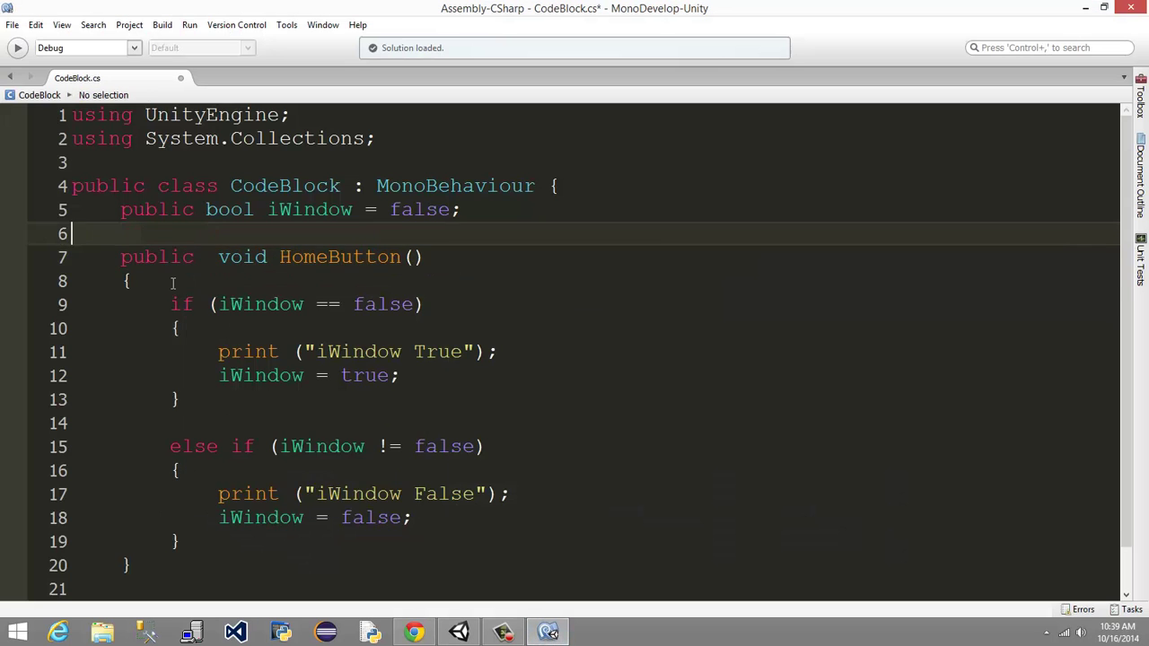
key("ctrl+s")
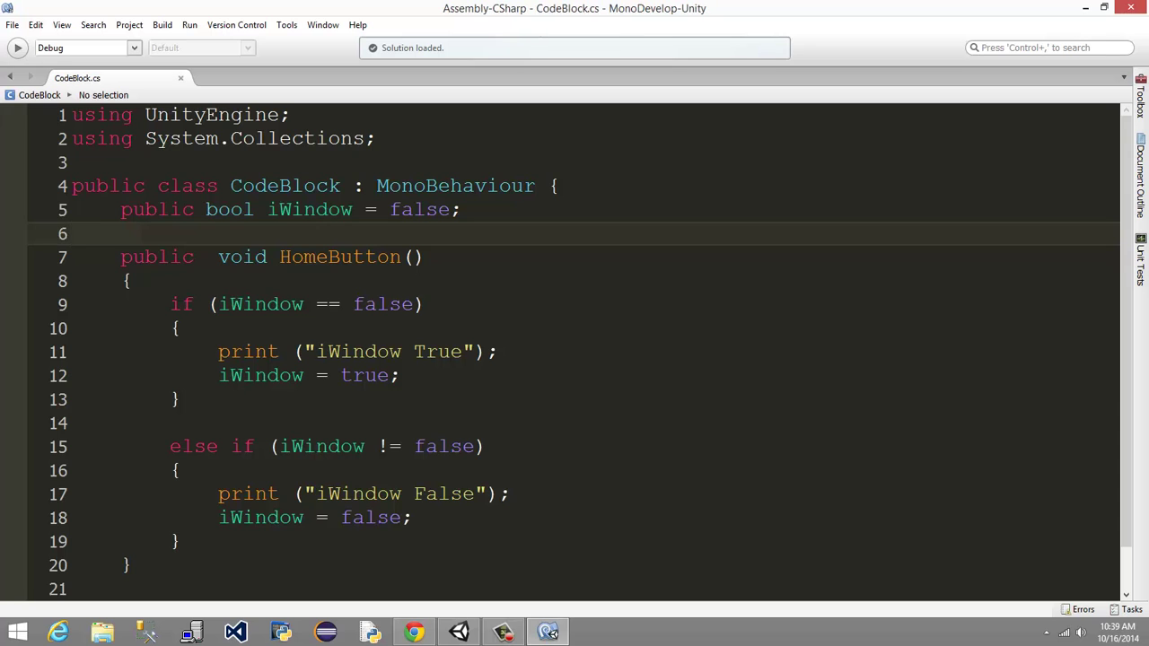
- Return to Unity, assign CodeBlock to the home button's On Click notification, and set its method to CodeBlock.HomeButton
left_click(1085, 8)
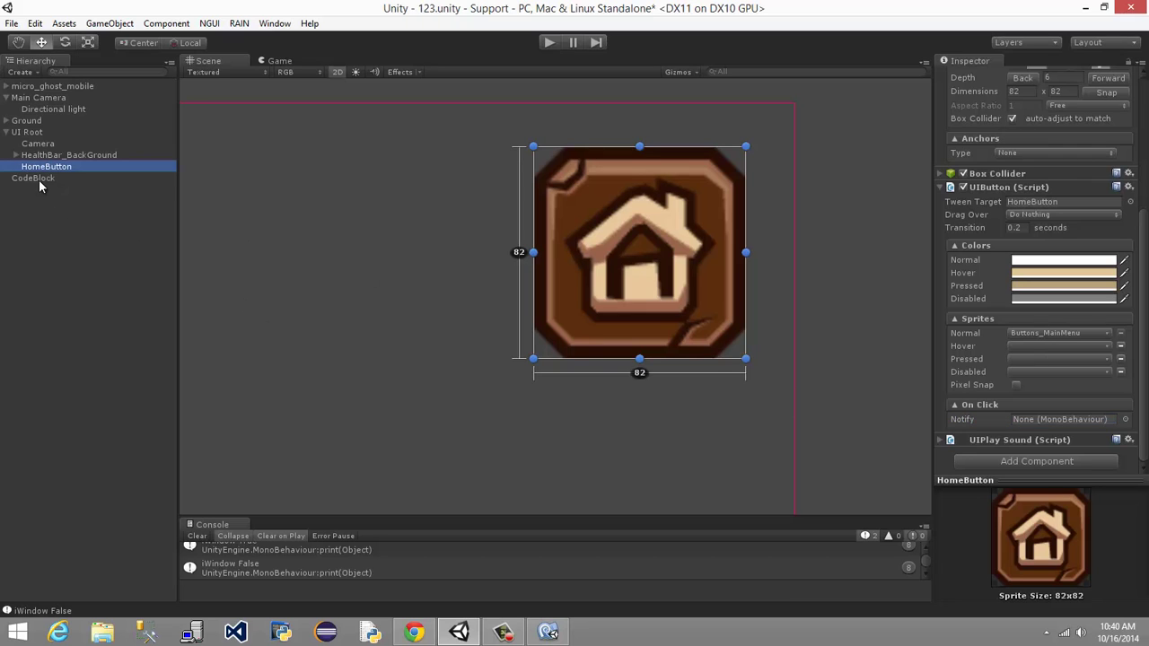
left_click_drag(39, 180, 1060, 419)
left_click(1063, 401)
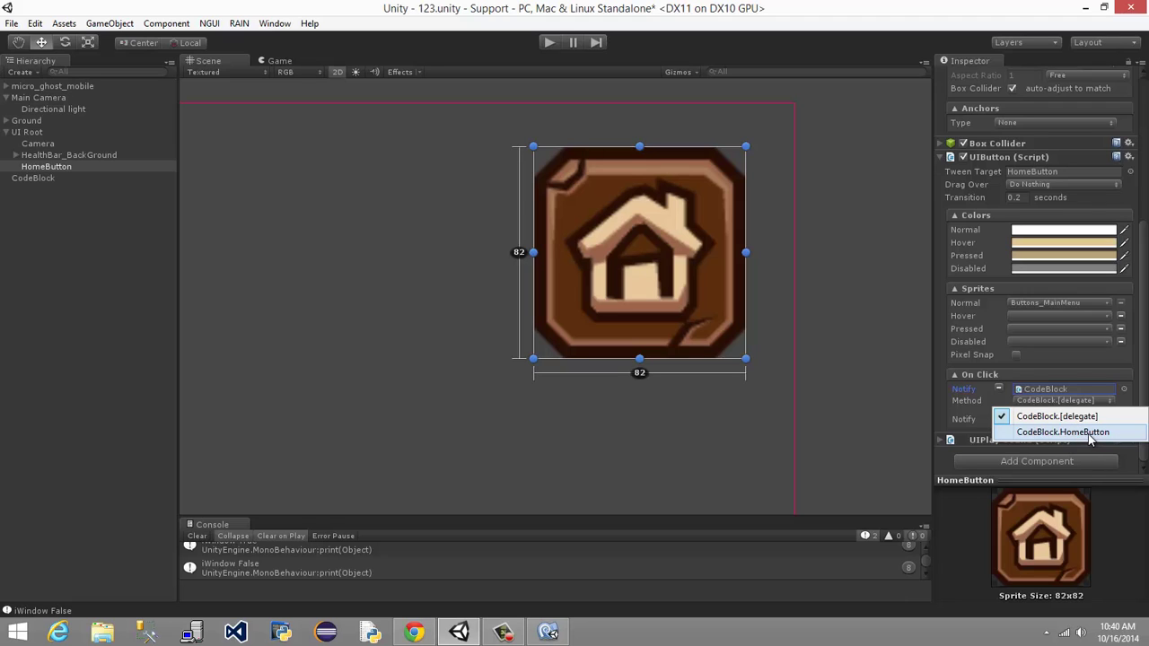
left_click(1089, 433)
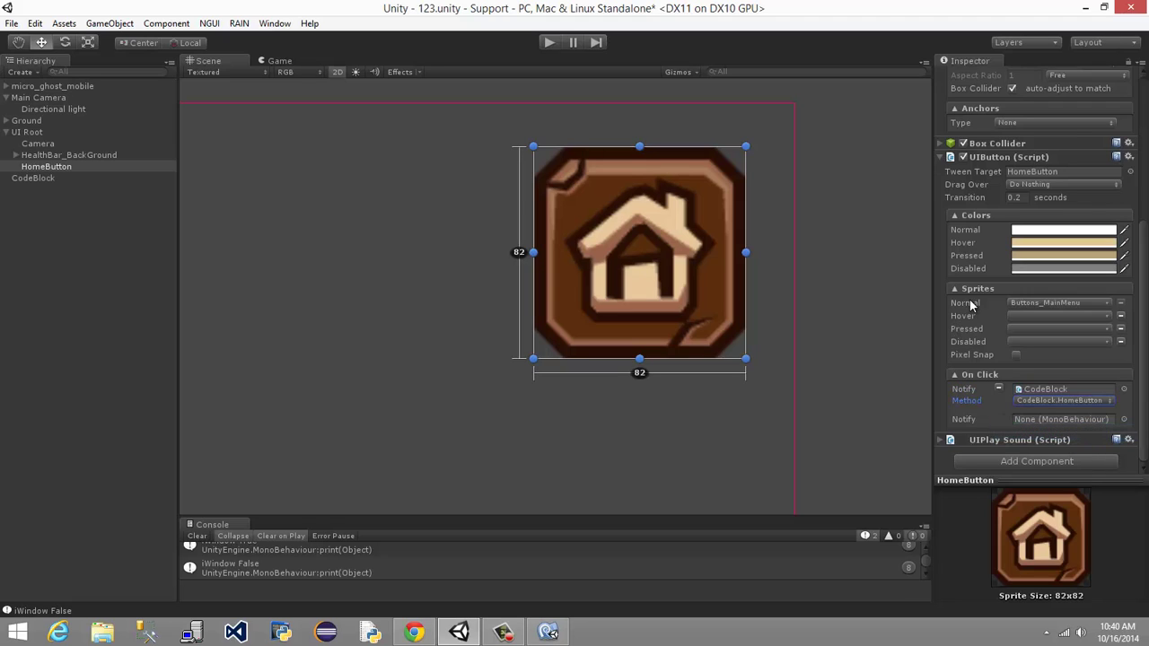
scroll(994, 297, "up", 3)
scroll(993, 297, "down", 3)
- Switch to MonoDevelop and examine the iWindow declaration and HomeButton's first if branch, including its print and assignment lines
left_click(550, 633)
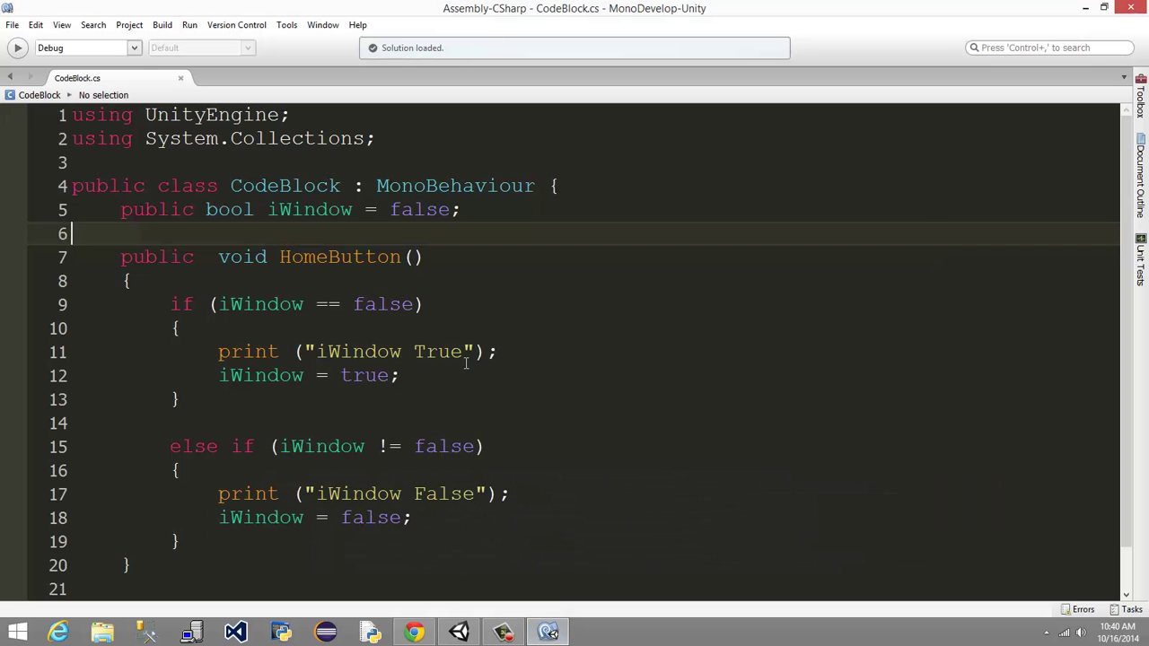
left_click(500, 325)
scroll(274, 344, "down", 1)
scroll(274, 344, "up", 1)
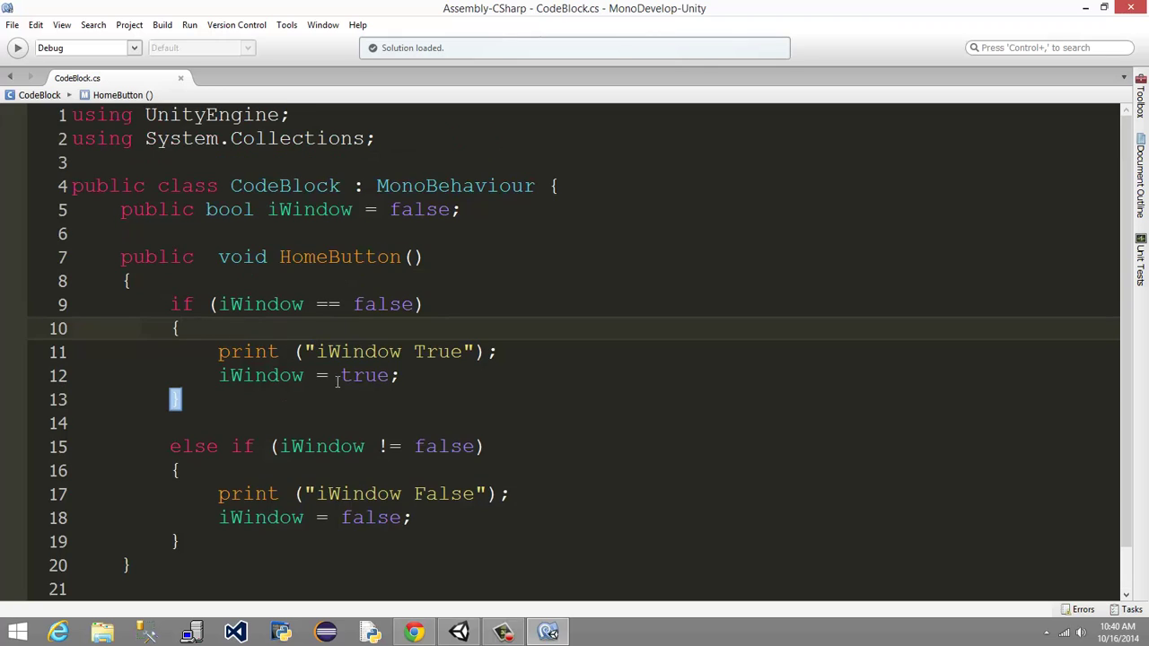
left_click(279, 212)
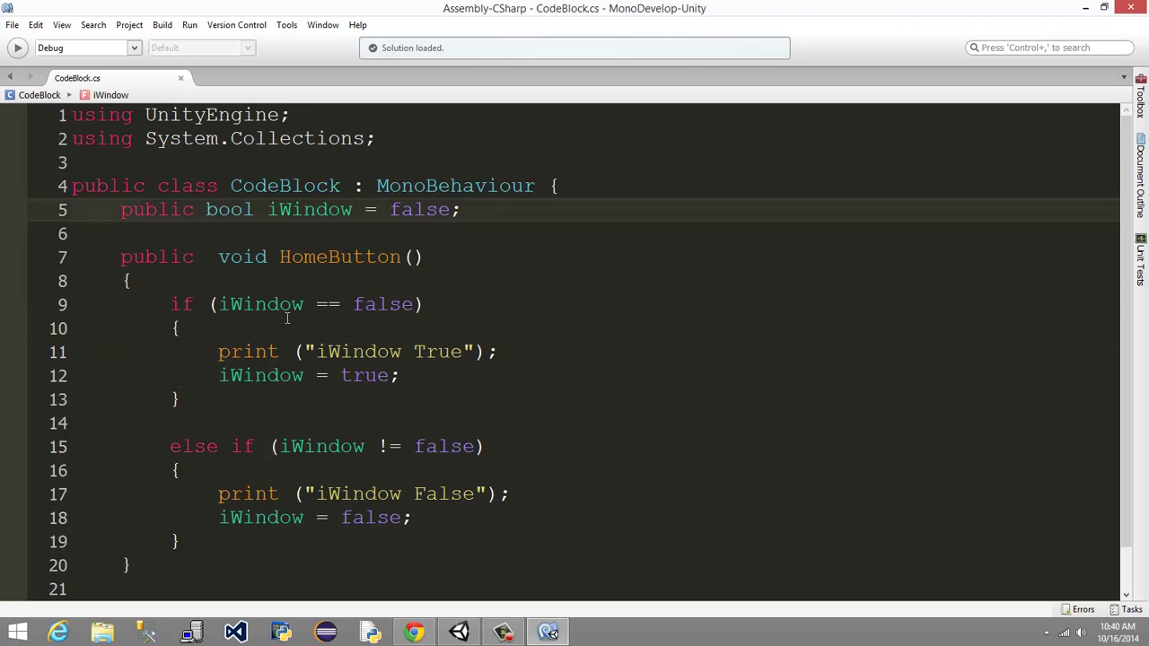
left_click(279, 305)
left_click(305, 305)
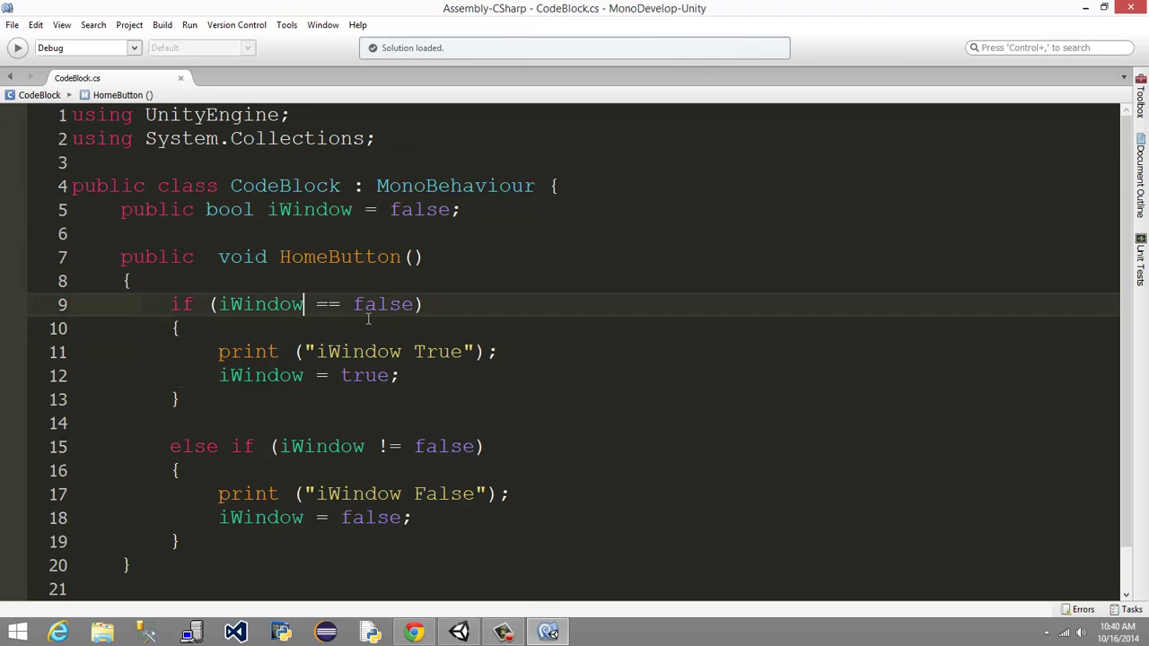
left_click(318, 354)
left_click(460, 353)
left_click(413, 378)
left_click_drag(218, 376, 304, 376)
left_click(442, 376)
scroll(386, 473, "down", 1)
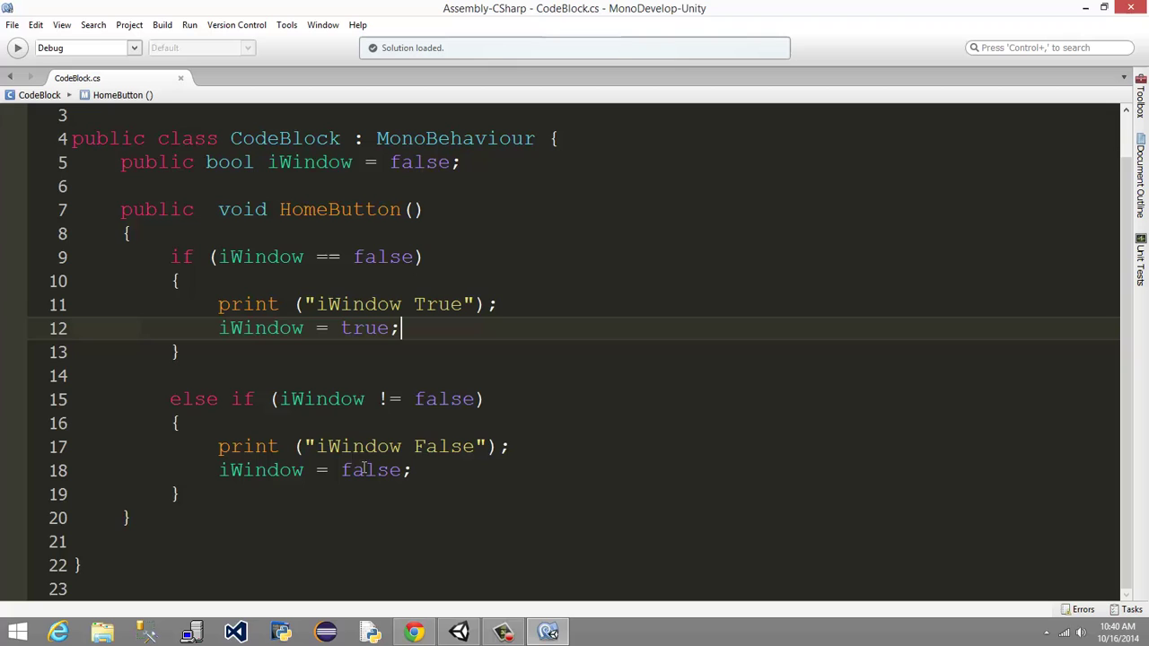
- Examine the else if branch of HomeButton, including its condition, print line, and iWindow assignment
left_click(224, 454)
left_click(420, 401)
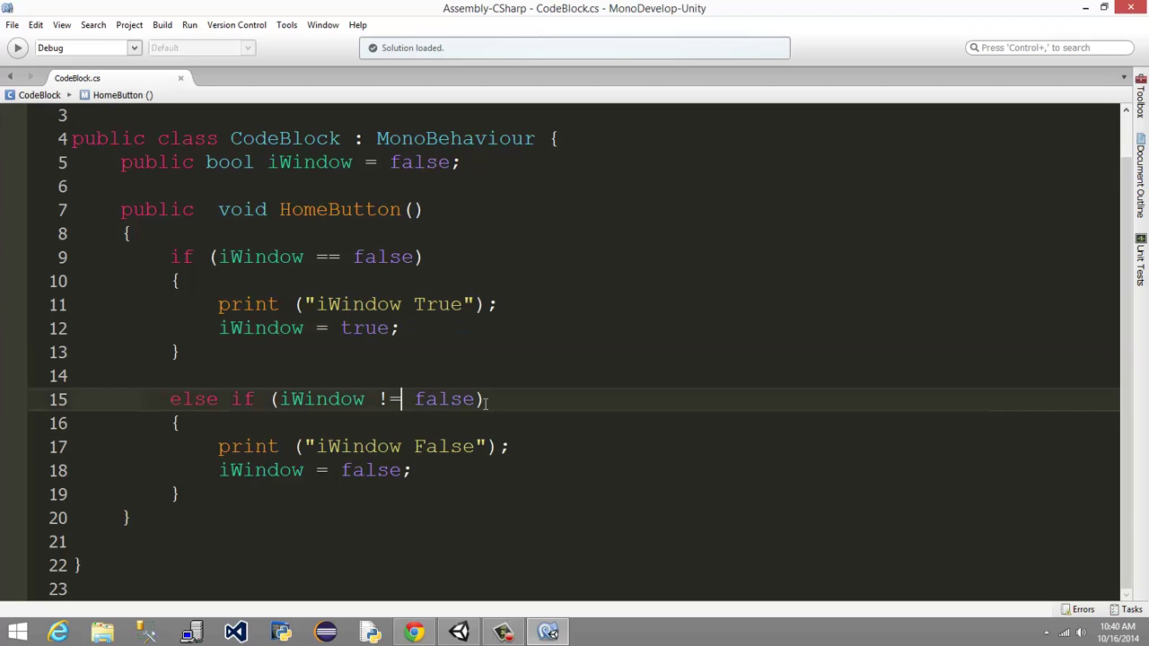
left_click(450, 401)
left_click_drag(218, 451, 402, 449)
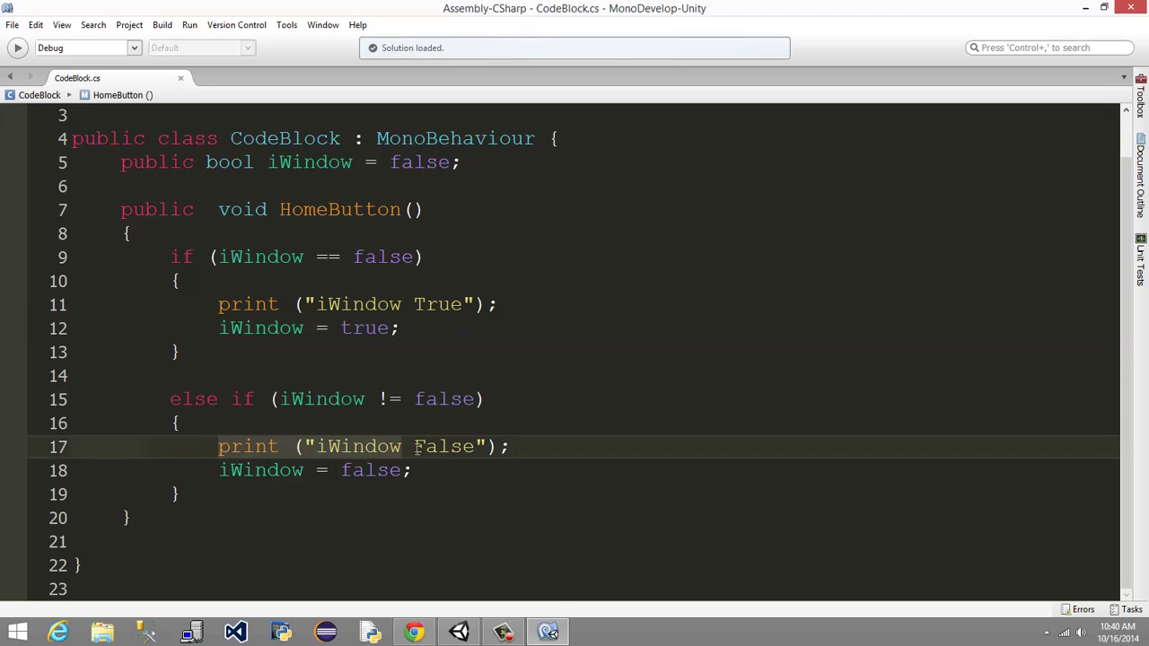
left_click(546, 447)
left_click(242, 472)
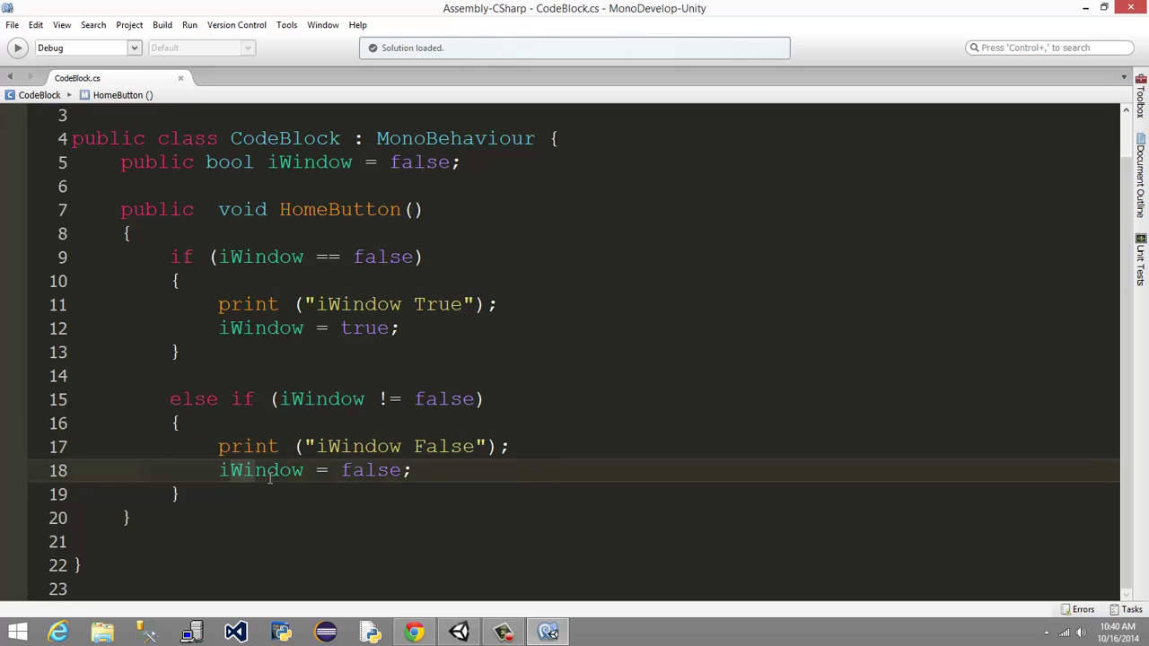
left_click(430, 476)
scroll(569, 385, "up", 1)
scroll(569, 384, "down", 1)
scroll(569, 385, "up", 1)
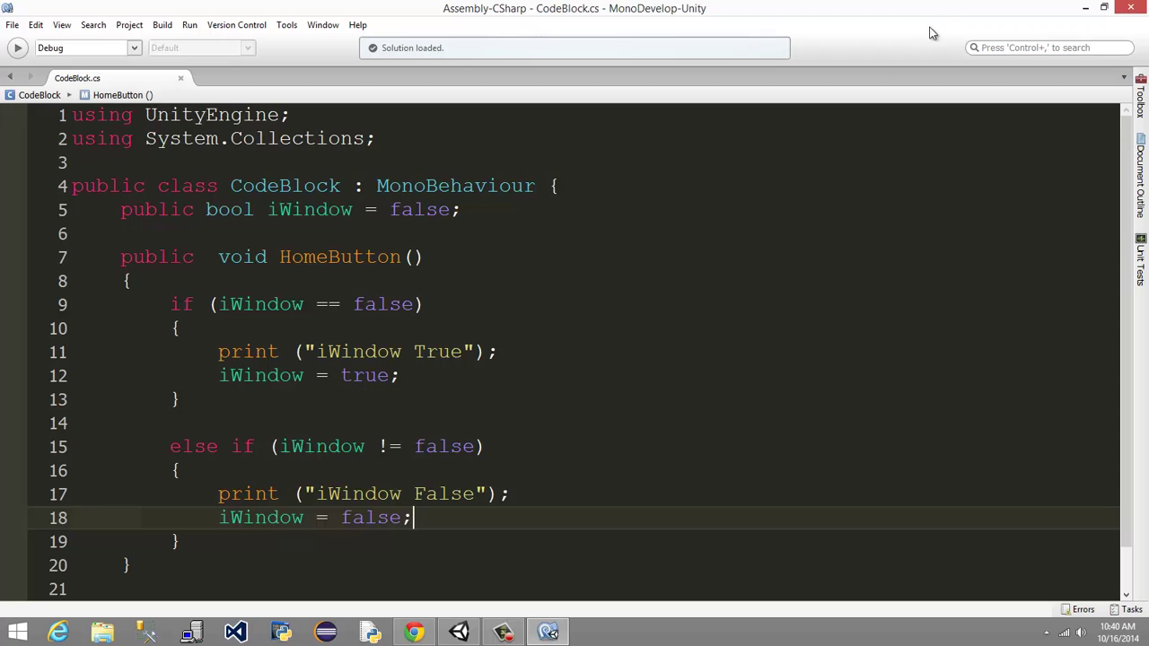
left_click(467, 279)
left_click(452, 239)
left_click(445, 286)
left_click(456, 327)
left_click(414, 352)
left_click(423, 406)
left_click(425, 428)
left_click(417, 494)
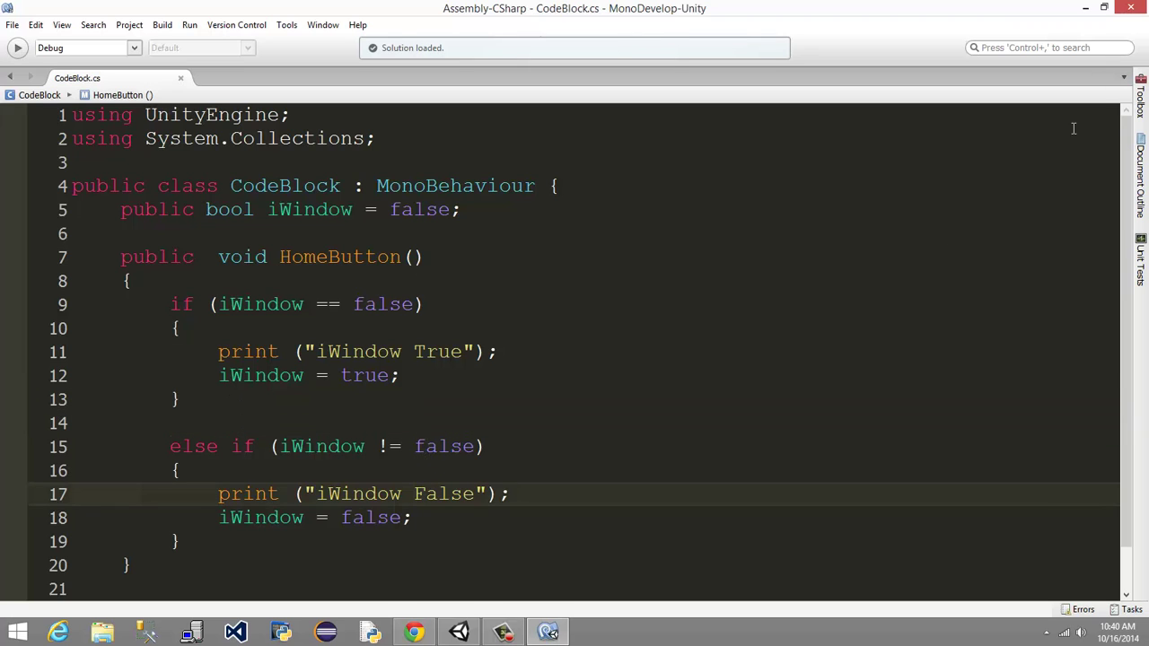
- Return to Unity, collapse UI Root in the Hierarchy, and clear the object selection
left_click(324, 278)
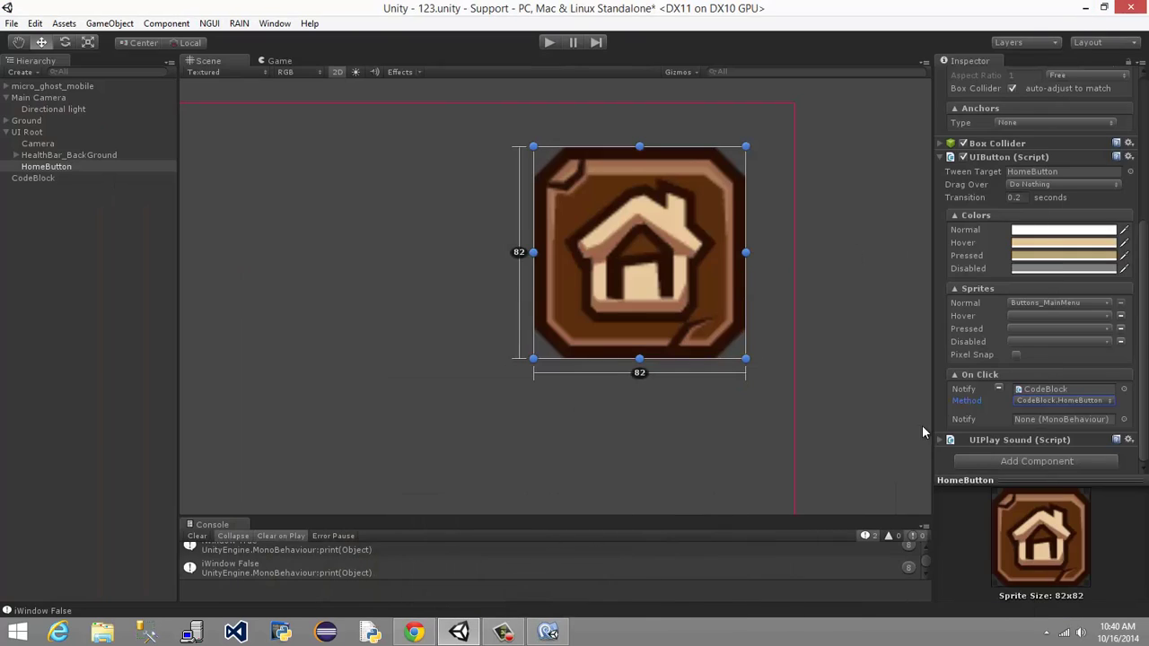
scroll(1003, 349, "up", 5)
scroll(1001, 349, "down", 5)
left_click(6, 132)
left_click(37, 194)
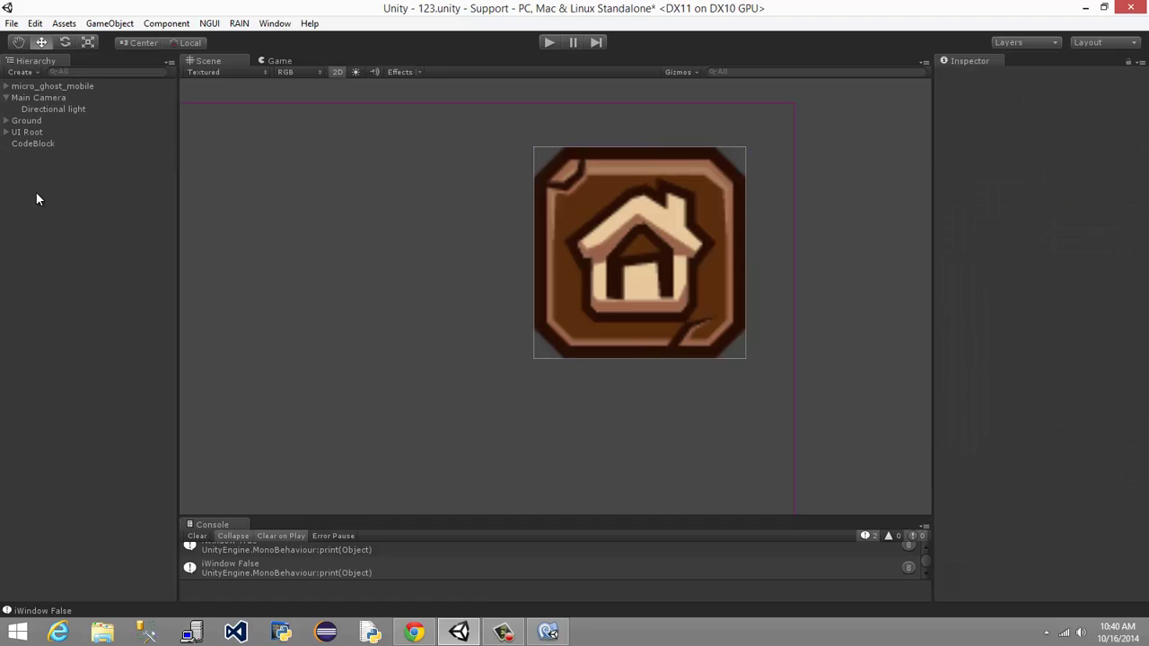